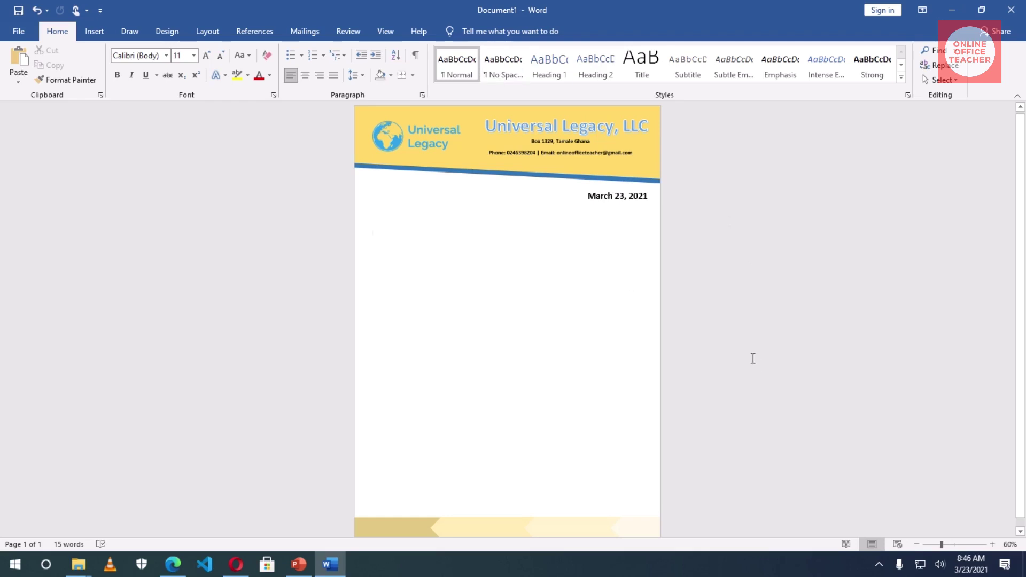
- Preview the finished sample letterhead by selecting one of its text boxes and scrolling down
{"action": "left_click", "coordinate": [637, 326]}
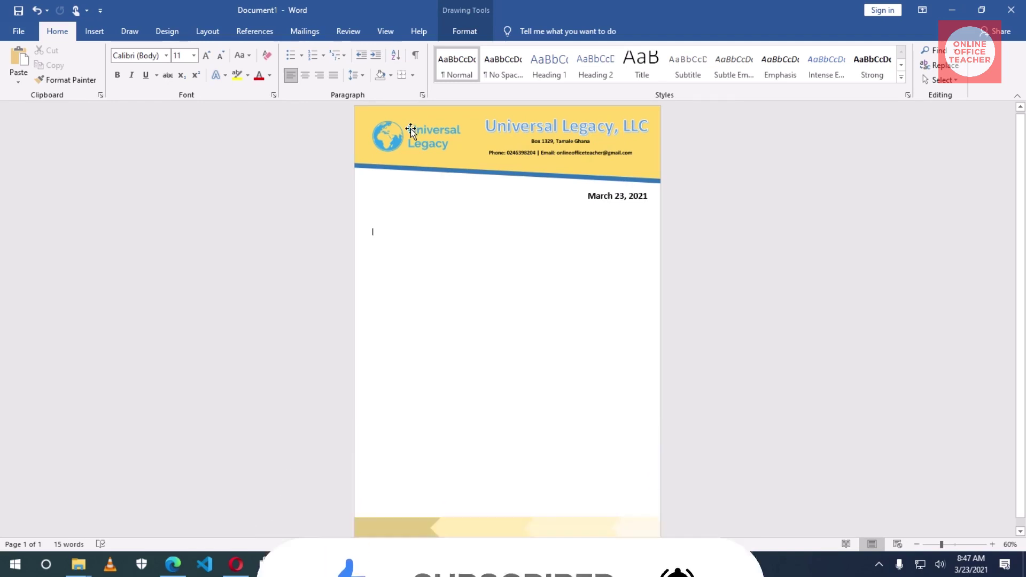
{"action": "scroll", "coordinate": [508, 436], "scroll_direction": "down", "scroll_amount": 1}
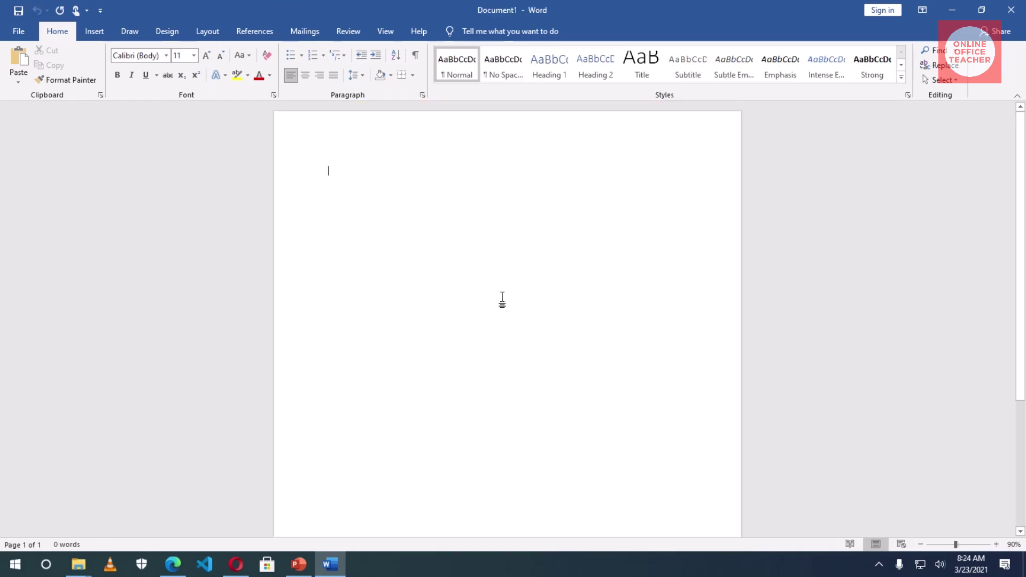
- Apply Narrow margins and A4 paper size to the blank page
{"action": "left_click", "coordinate": [217, 36]}
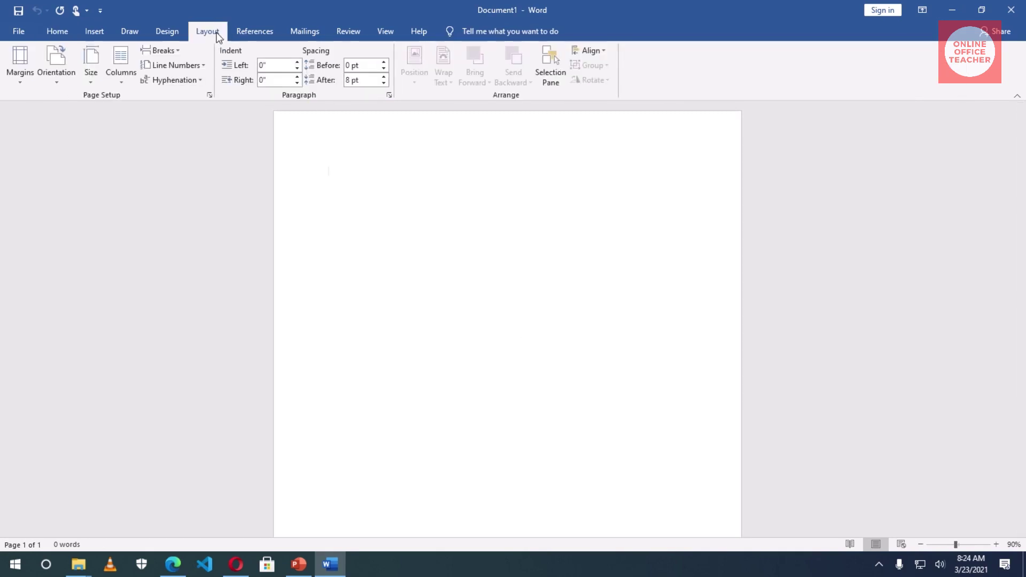
{"action": "left_click", "coordinate": [22, 77]}
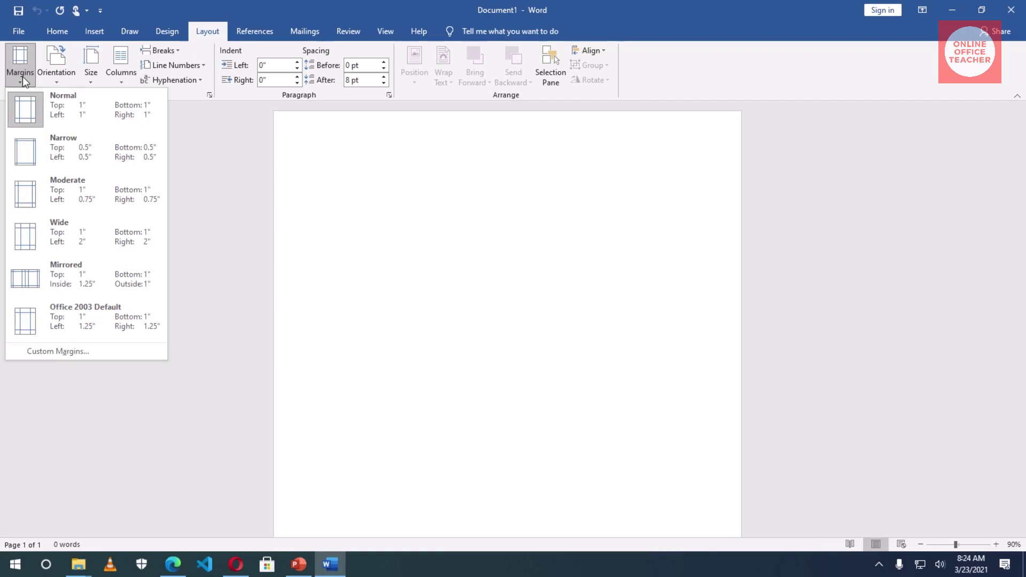
{"action": "left_click", "coordinate": [77, 149]}
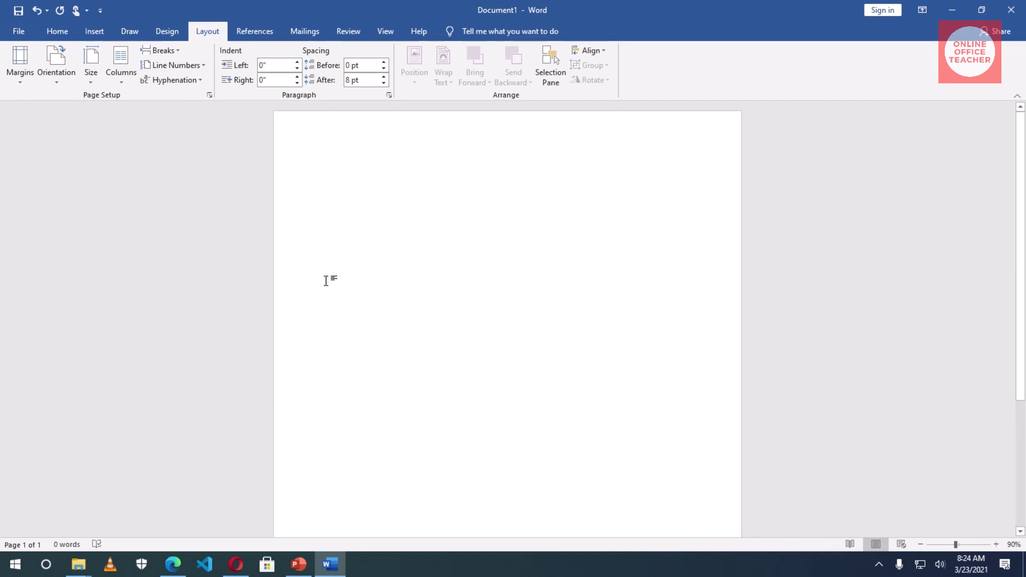
{"action": "left_click", "coordinate": [95, 69]}
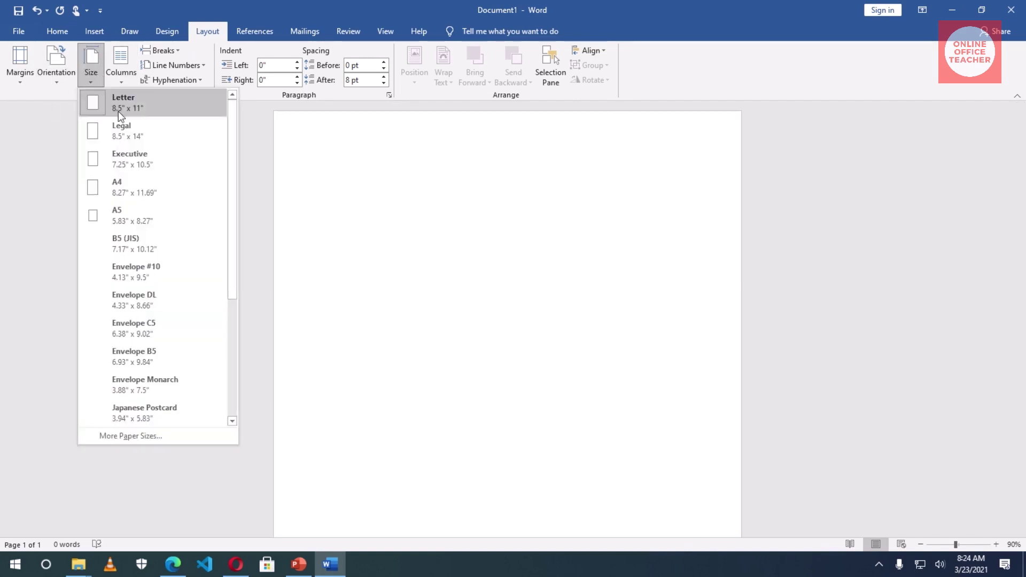
{"action": "left_click", "coordinate": [118, 188]}
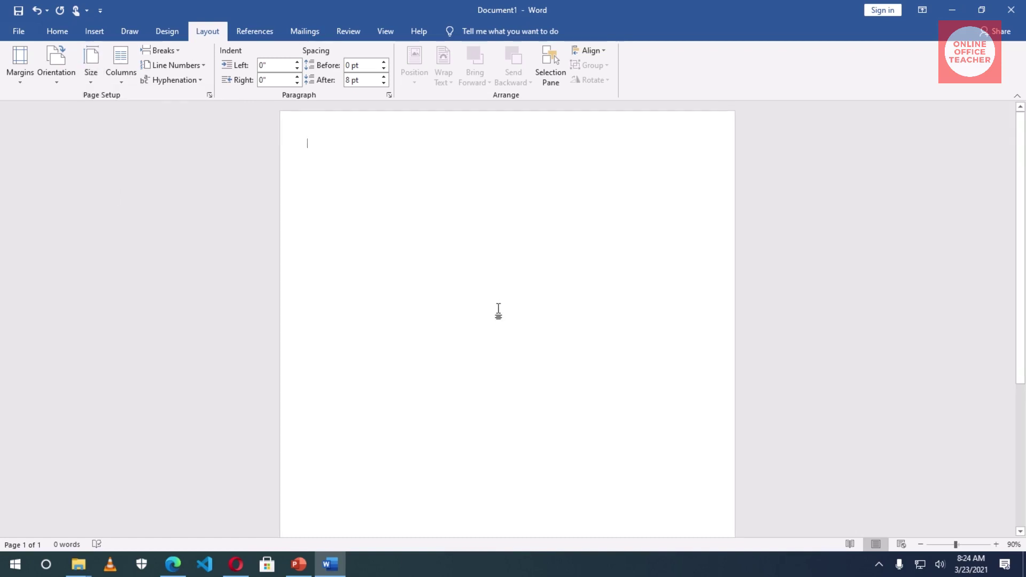
{"action": "left_click", "coordinate": [97, 34]}
- Draw a Flowchart: Manual Input shape across the page top and flip it vertically
{"action": "left_click", "coordinate": [179, 71]}
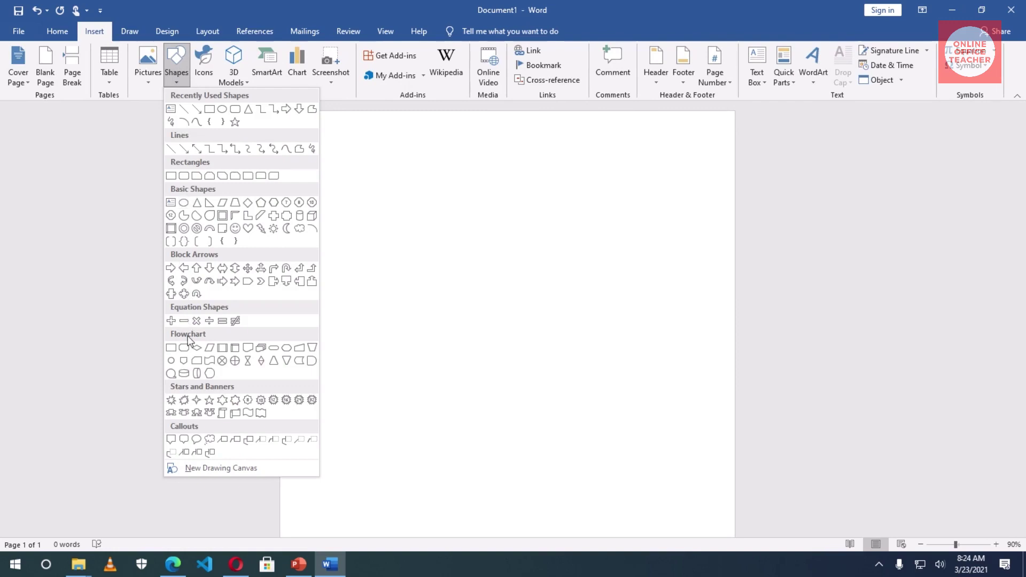
{"action": "left_click", "coordinate": [300, 348]}
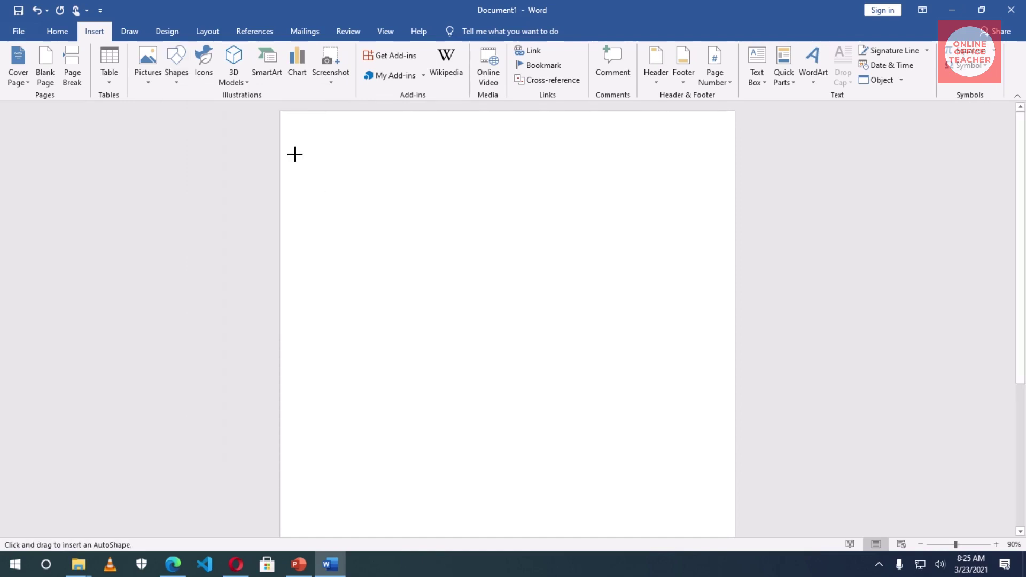
{"action": "mouse_move", "coordinate": [287, 154]}
{"action": "left_mouse_down"}
{"action": "mouse_move", "coordinate": [442, 222]}
{"action": "mouse_move", "coordinate": [726, 237]}
{"action": "mouse_move", "coordinate": [736, 247]}
{"action": "left_mouse_up"}
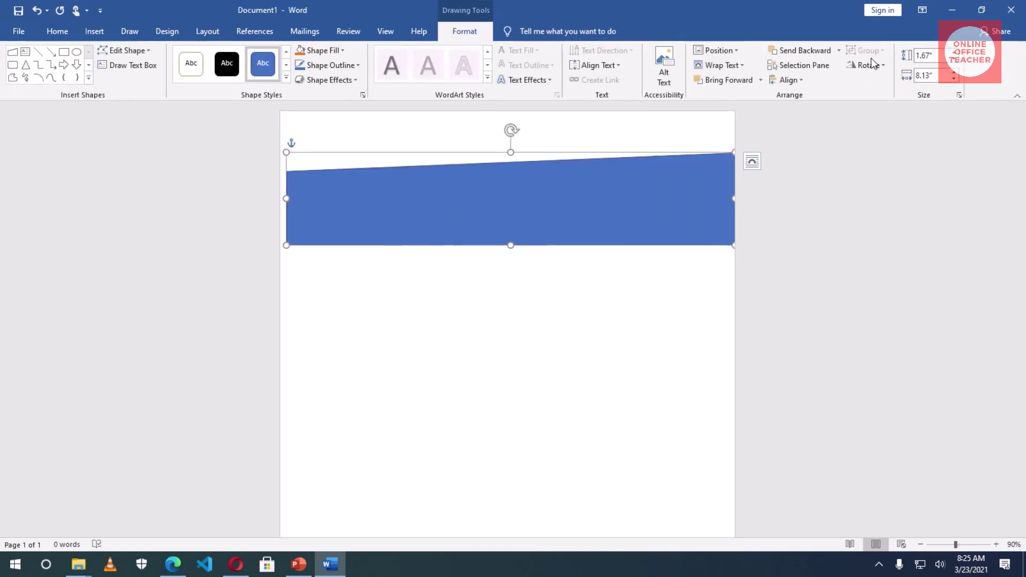
{"action": "left_click", "coordinate": [874, 66]}
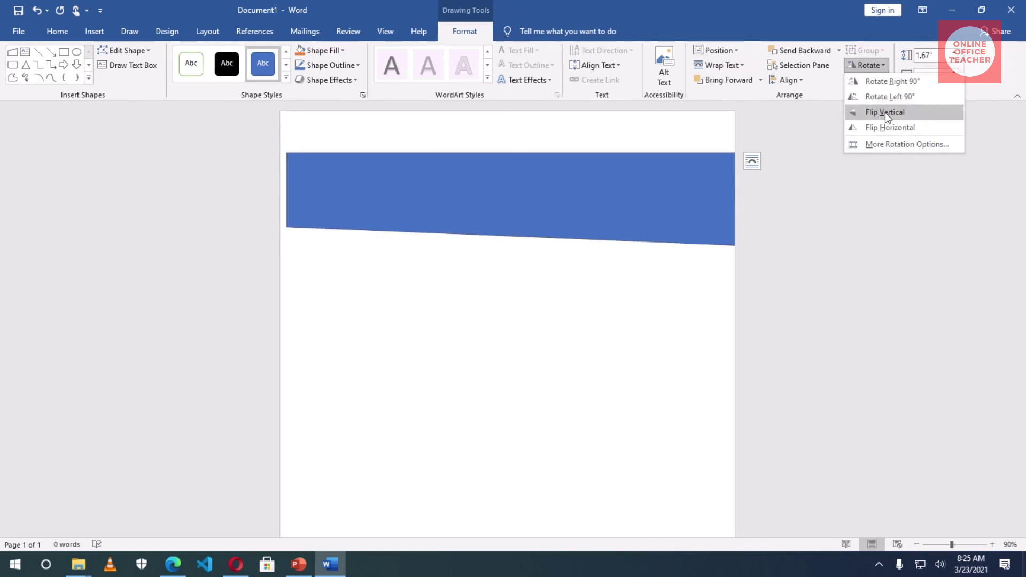
{"action": "left_click", "coordinate": [885, 112]}
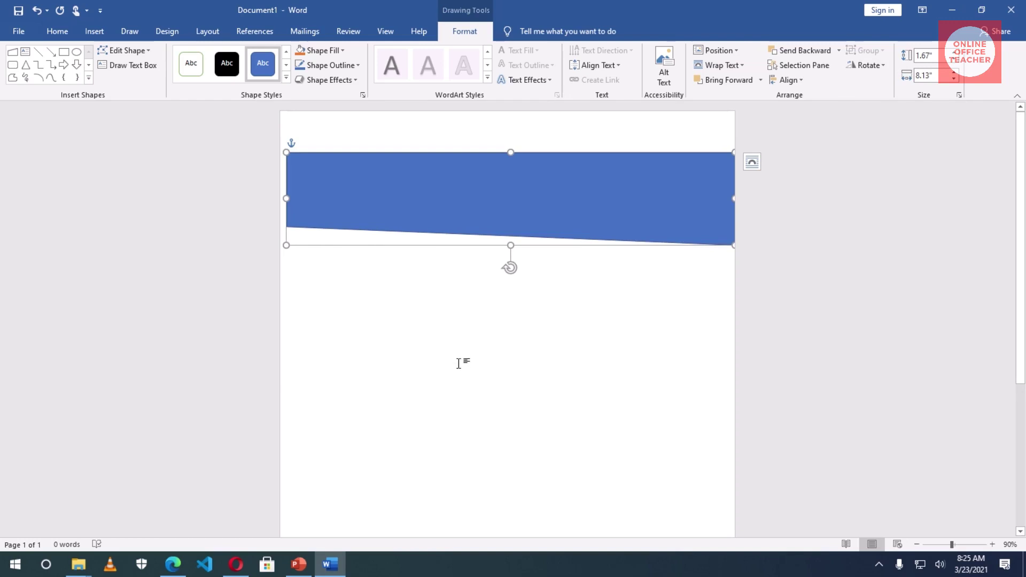
- Align the blue shape to the top-left corner and stretch it to the full 8.26" width
{"action": "left_click_drag", "start_coordinate": [481, 201], "coordinate": [478, 156]}
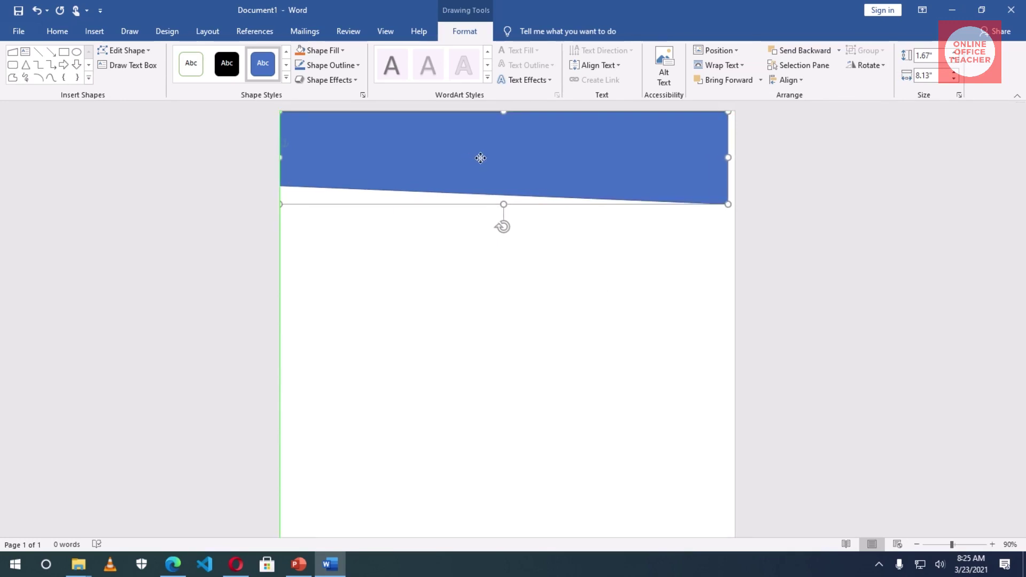
{"action": "left_click_drag", "start_coordinate": [729, 158], "coordinate": [737, 159]}
{"action": "left_click", "coordinate": [660, 240]}
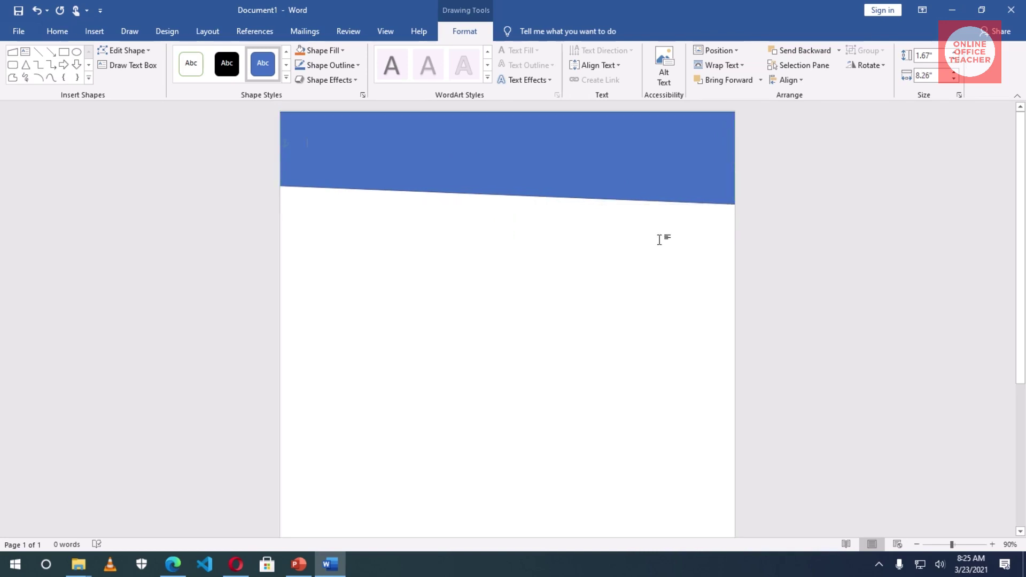
{"action": "left_click", "coordinate": [544, 169]}
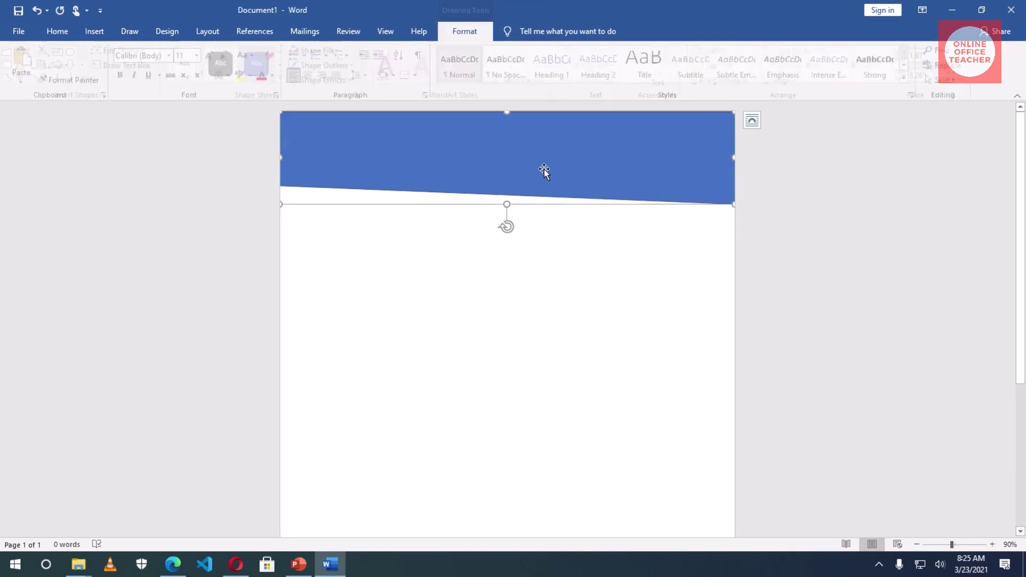
{"action": "left_click", "coordinate": [590, 302]}
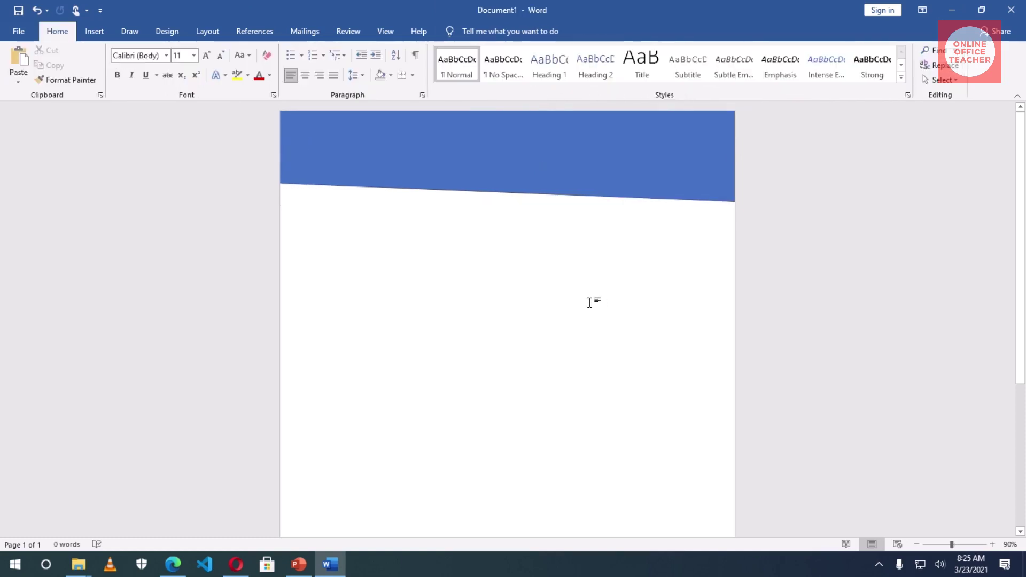
- Remove the banner's outline, fill it Blue, Accent 5, Darker 25%, and heighten it to 2.12"
{"action": "left_click", "coordinate": [516, 184]}
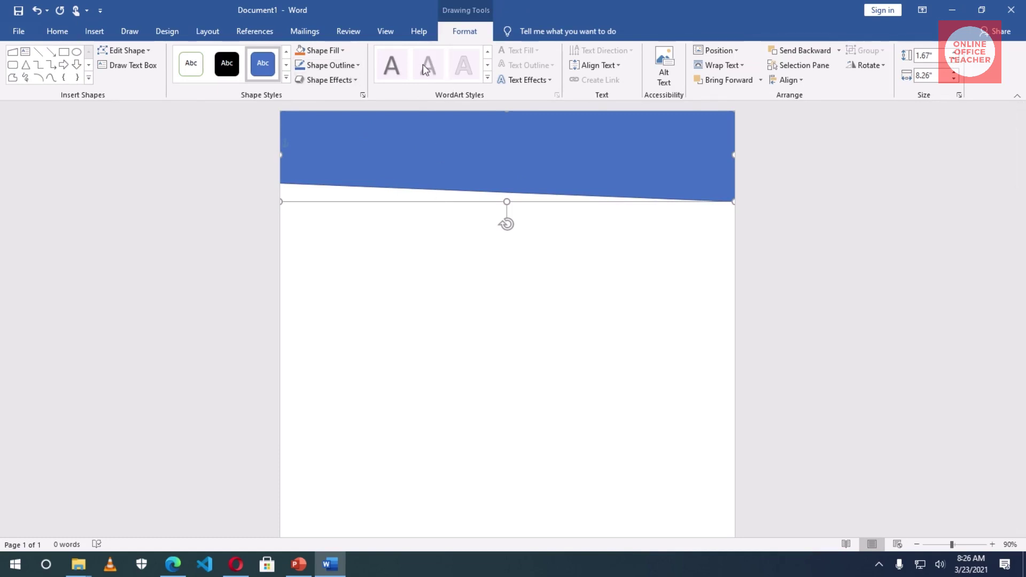
{"action": "left_click", "coordinate": [333, 65]}
{"action": "left_click", "coordinate": [334, 179]}
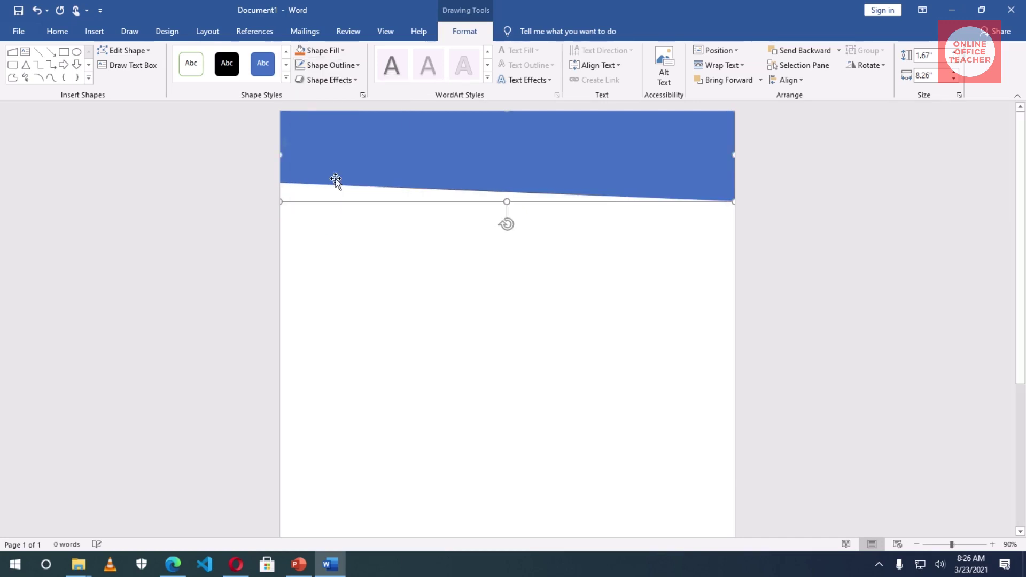
{"action": "left_click", "coordinate": [339, 52]}
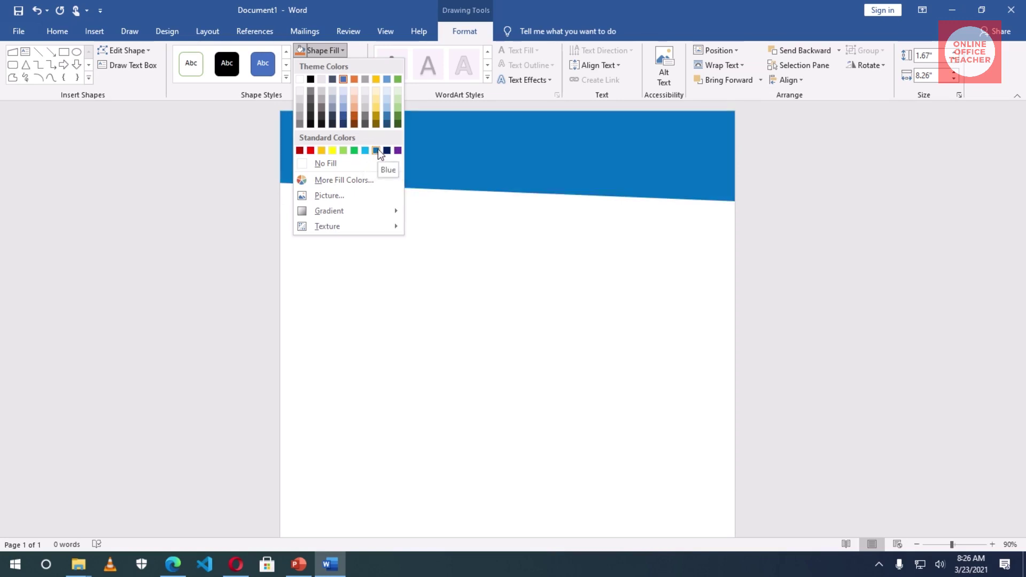
{"action": "left_click", "coordinate": [388, 117]}
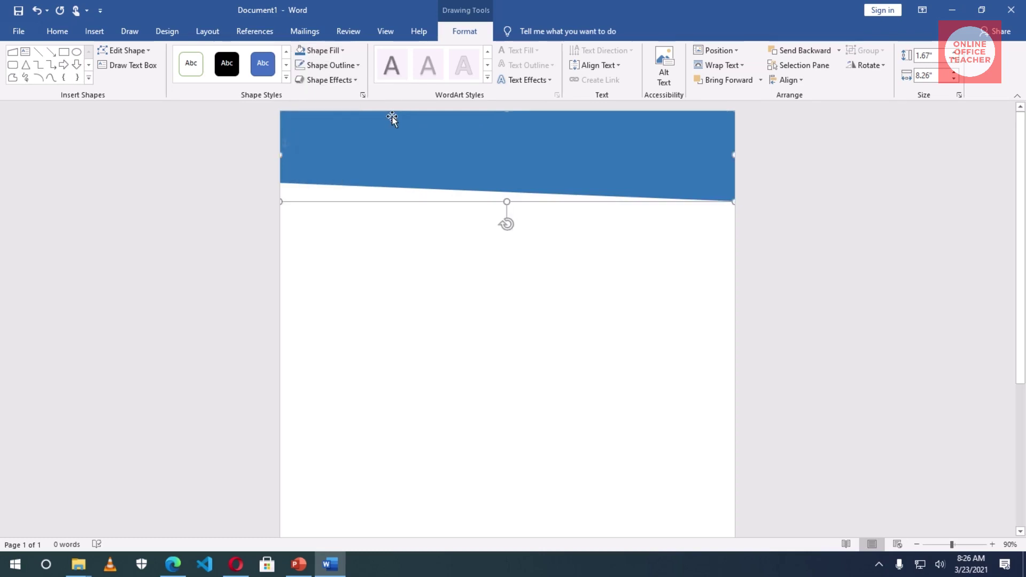
{"action": "left_click_drag", "start_coordinate": [506, 201], "coordinate": [506, 225]}
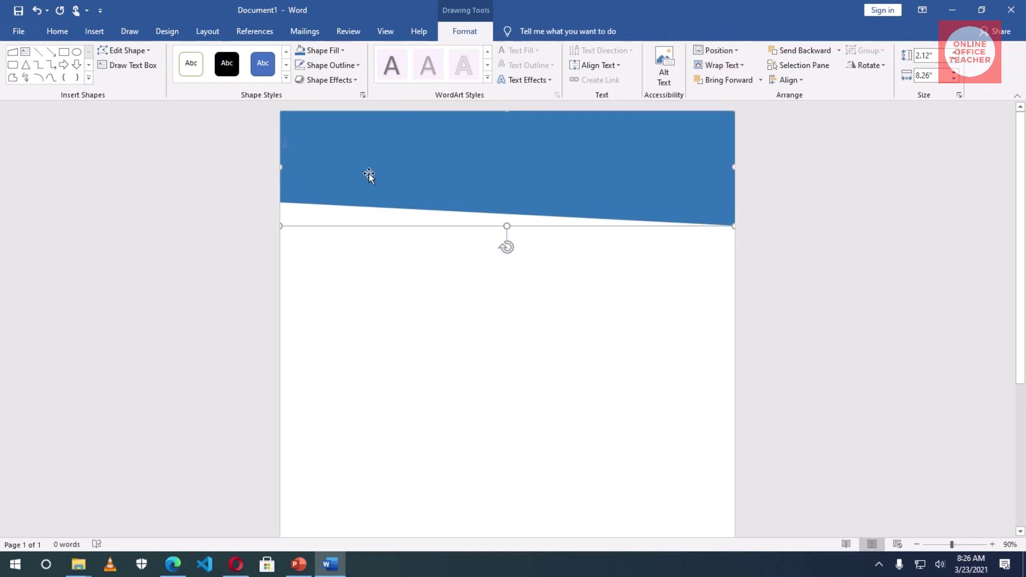
{"action": "left_click", "coordinate": [391, 210]}
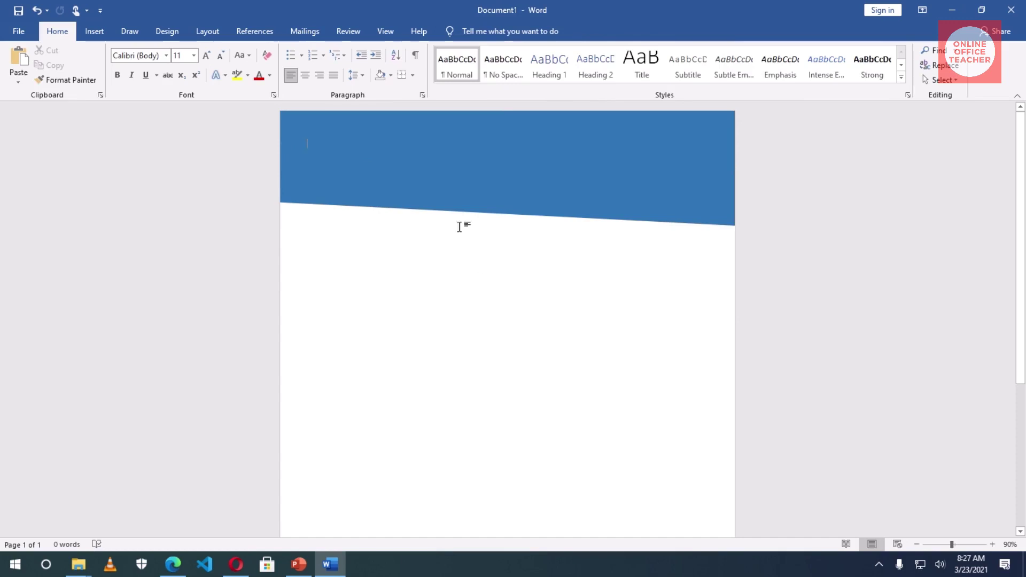
- Duplicate the blue banner shape with copy and paste
{"action": "left_click", "coordinate": [426, 201]}
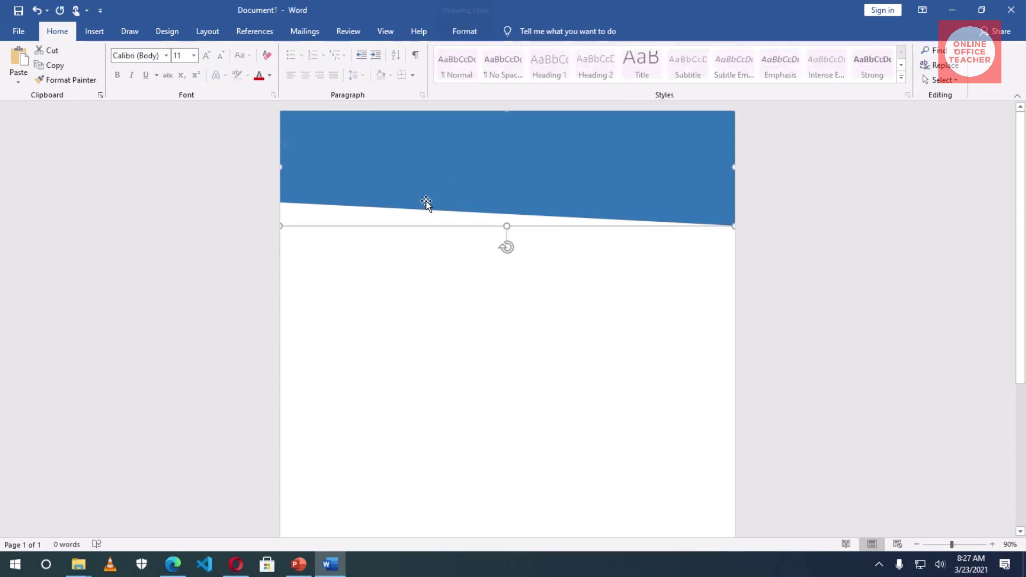
{"action": "left_click", "coordinate": [49, 66]}
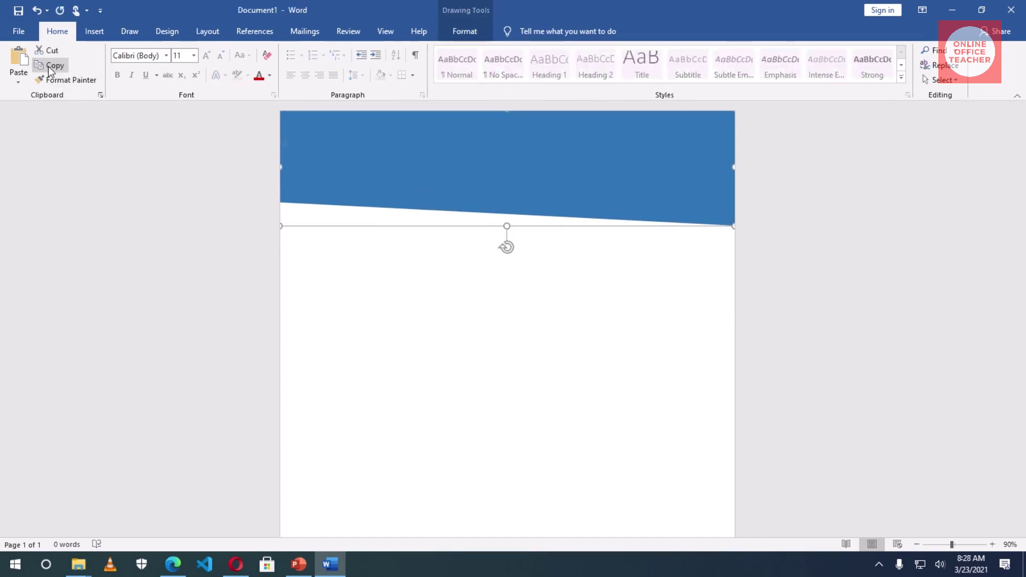
{"action": "left_click", "coordinate": [348, 321]}
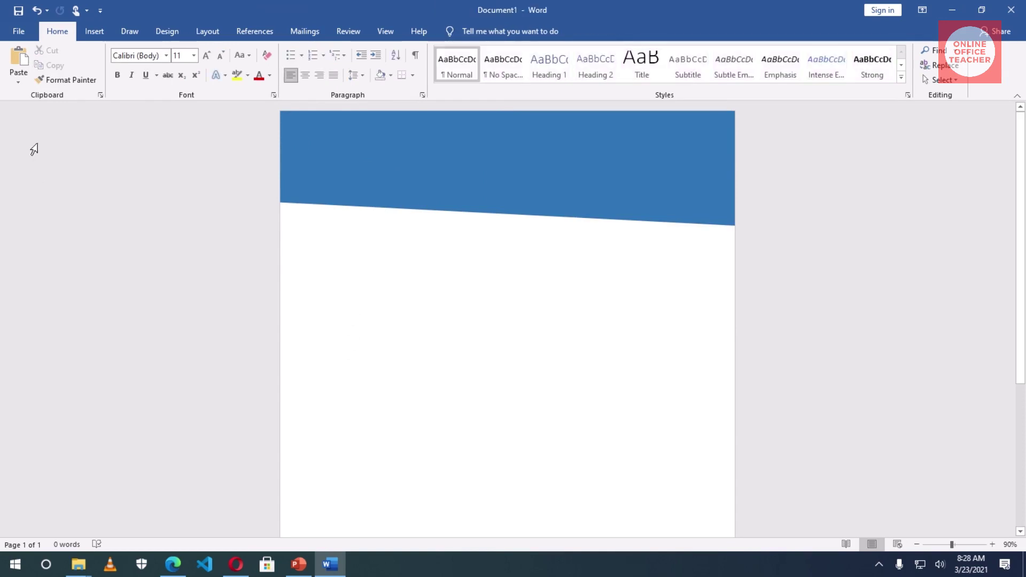
{"action": "left_click", "coordinate": [18, 65]}
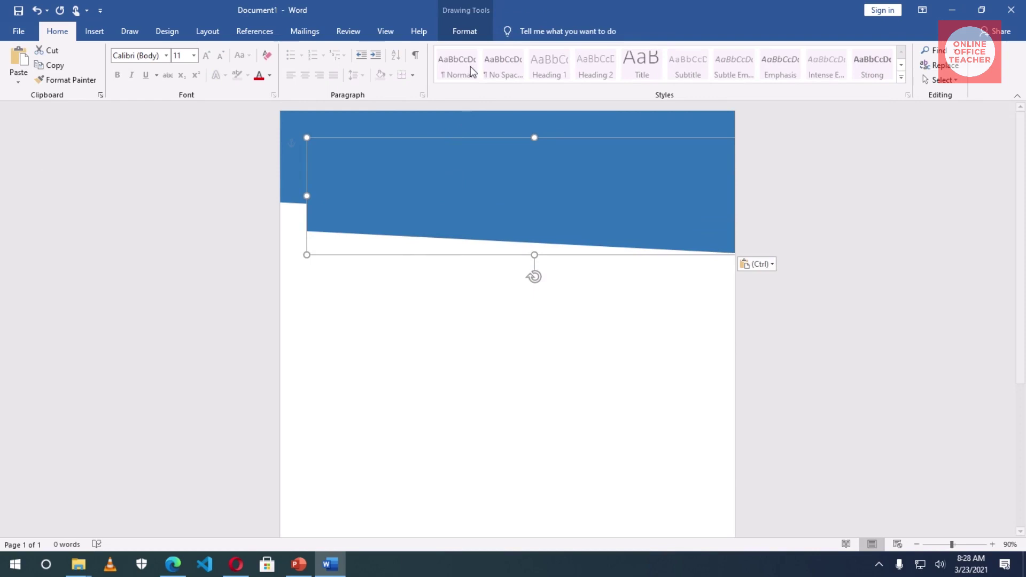
- Fill the duplicate yellow and shift it up-left so a thin blue stripe shows below
{"action": "left_click", "coordinate": [465, 32]}
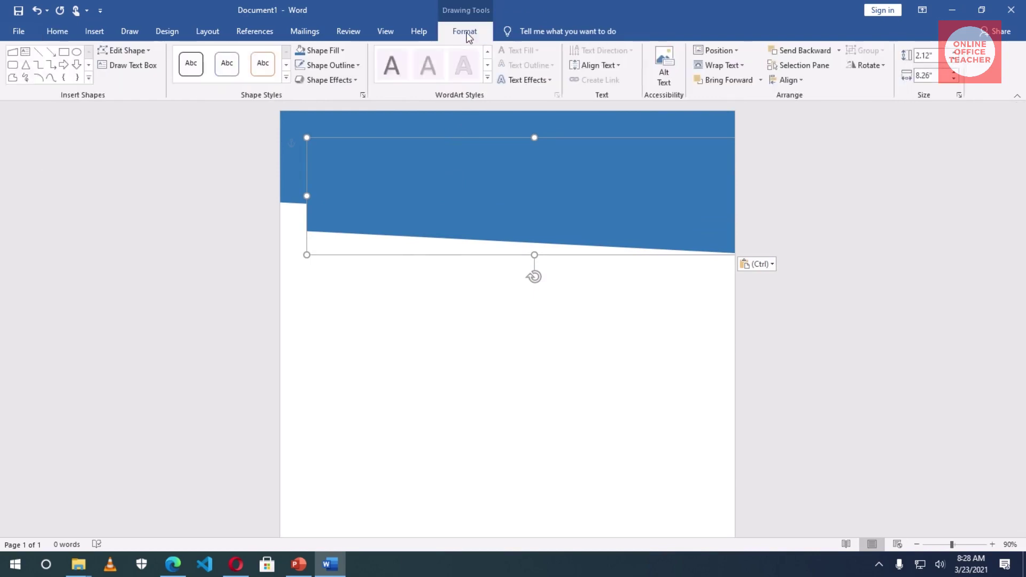
{"action": "left_click", "coordinate": [324, 51]}
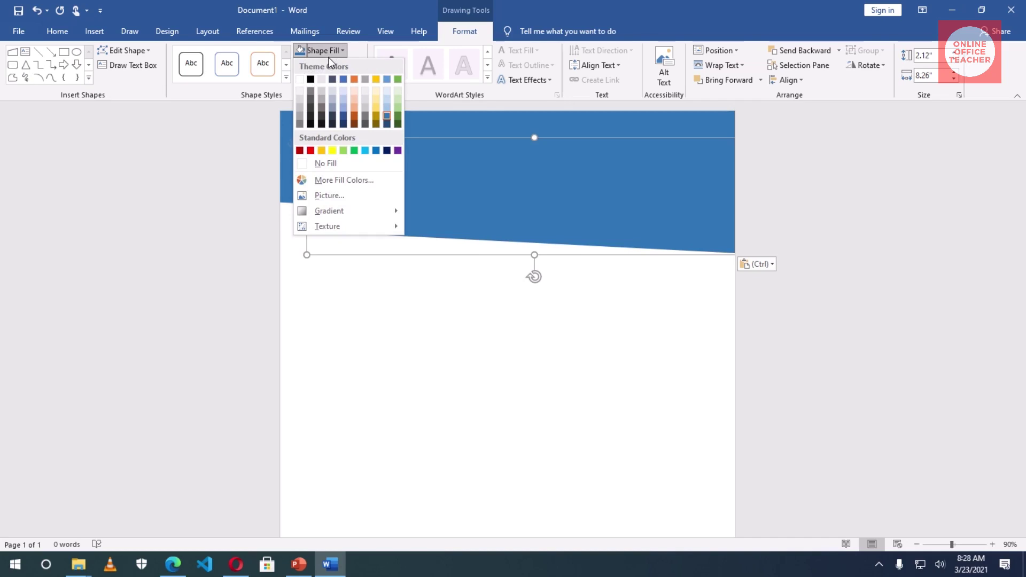
{"action": "left_click", "coordinate": [376, 108]}
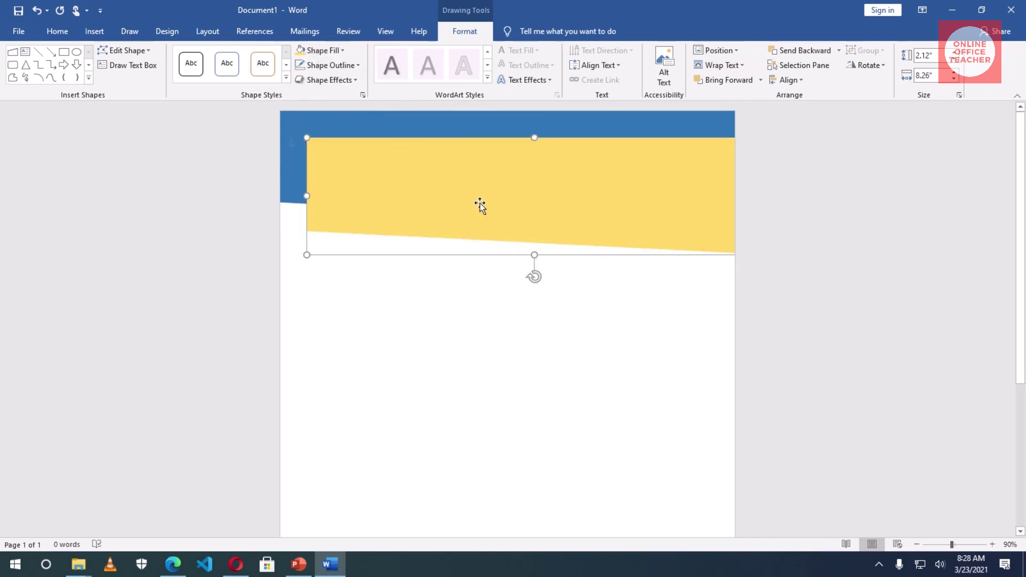
{"action": "left_click_drag", "start_coordinate": [488, 200], "coordinate": [461, 162]}
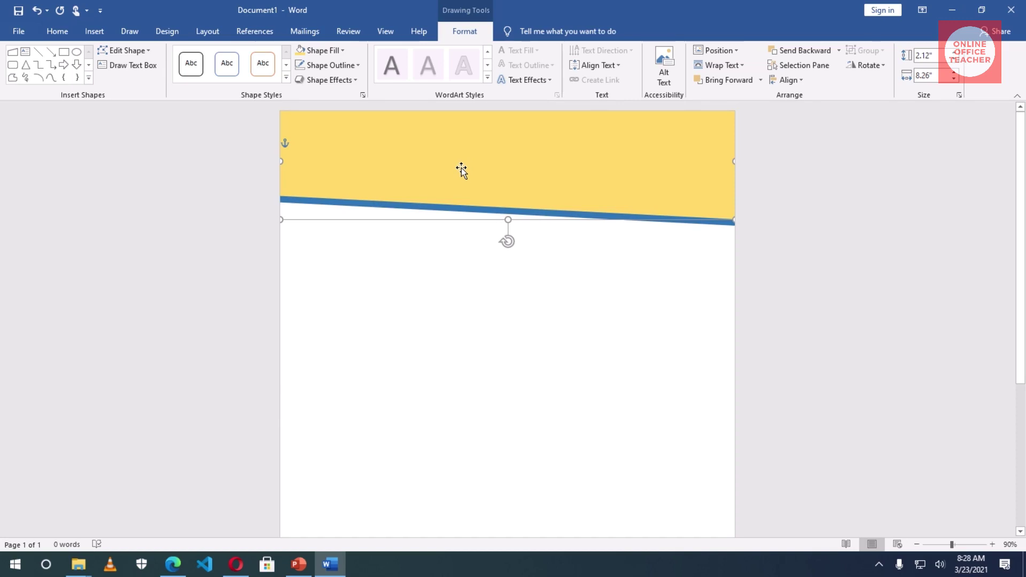
{"action": "left_click", "coordinate": [465, 307]}
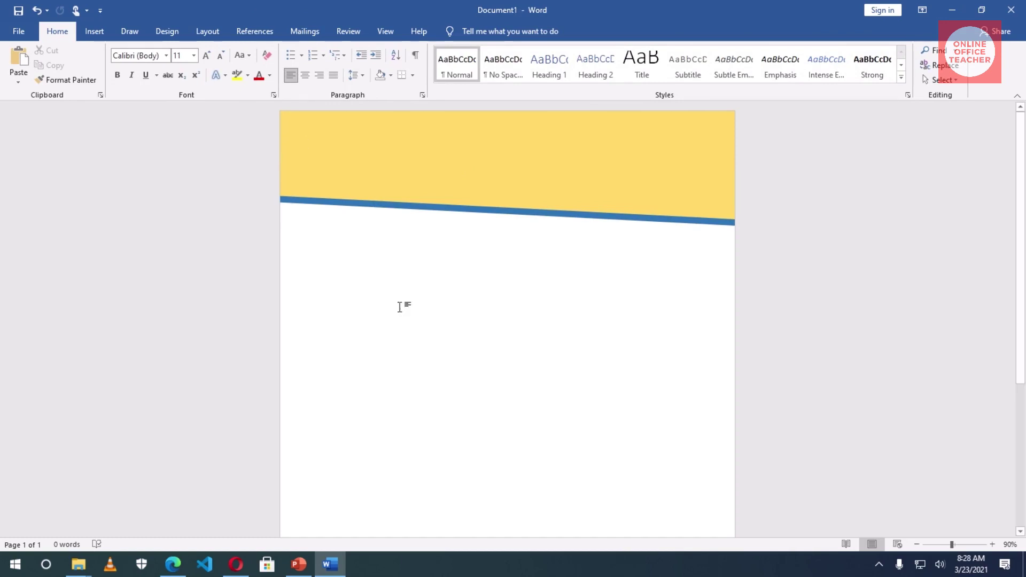
- Insert blue WordArt reading 'Universal Legacy, LLC' and place it on the banner's right side
{"action": "left_click", "coordinate": [94, 31]}
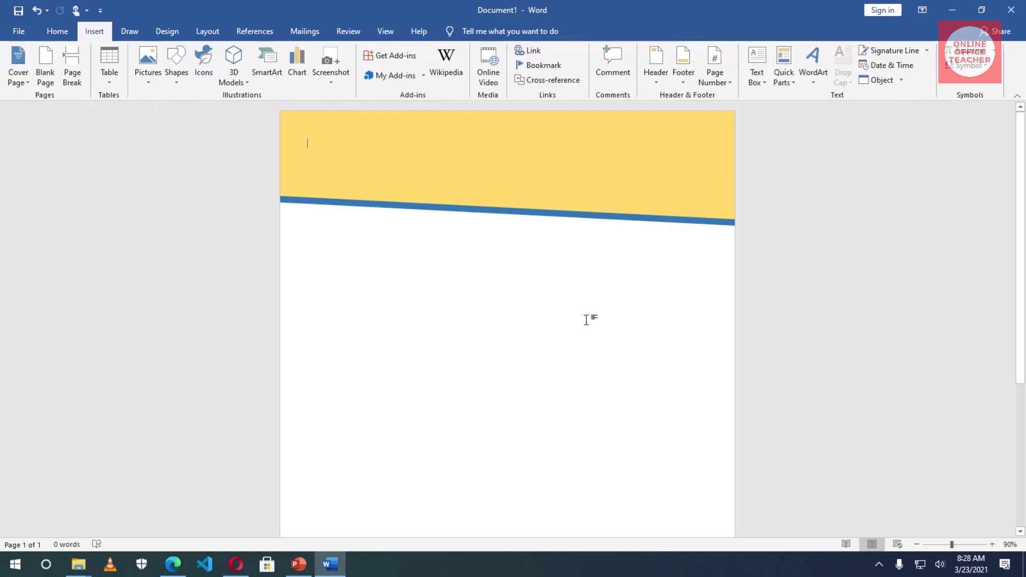
{"action": "left_click", "coordinate": [814, 64]}
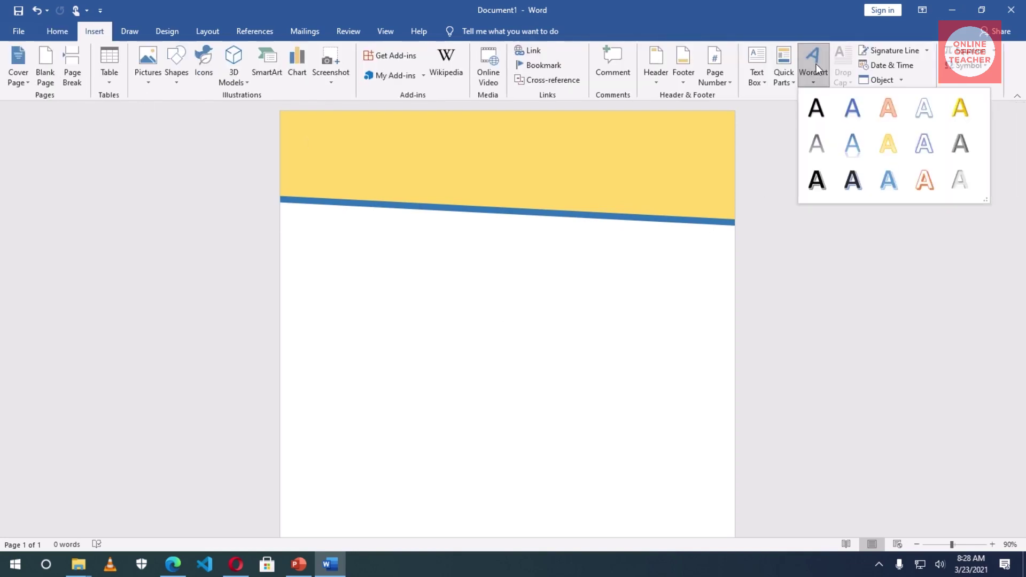
{"action": "left_click", "coordinate": [888, 177]}
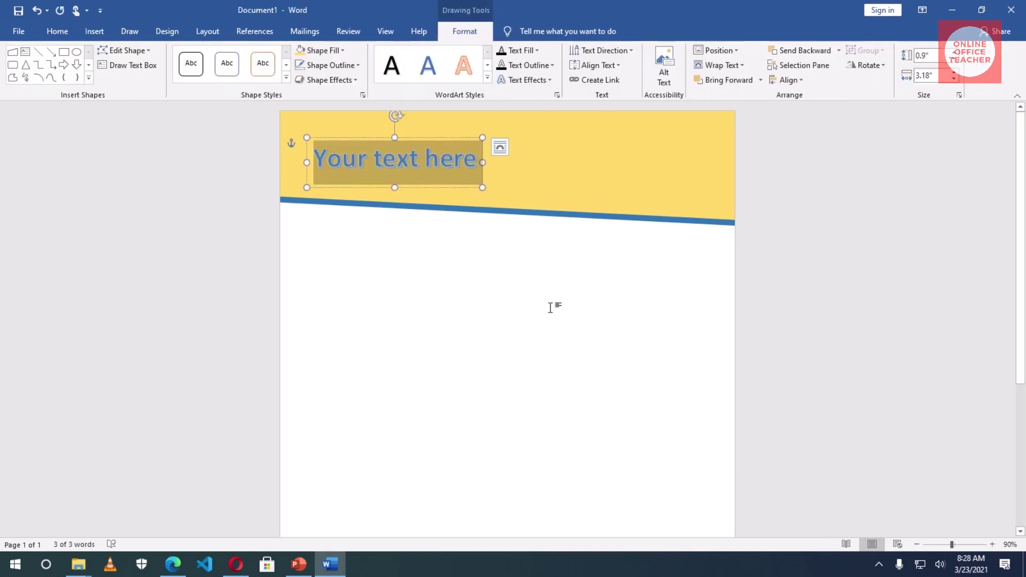
{"action": "type", "text": "ive"}
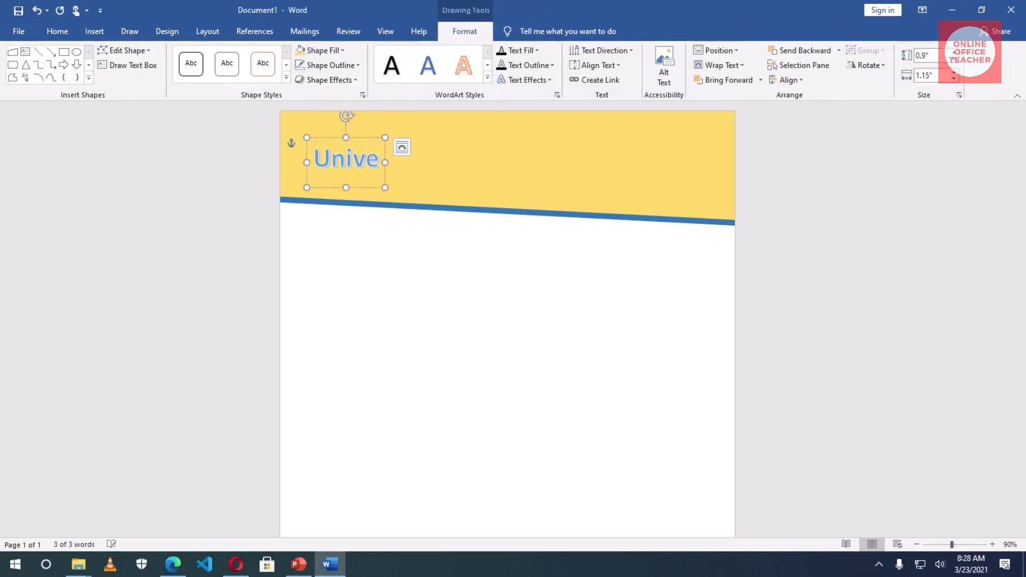
{"action": "type", "text": "rsal"}
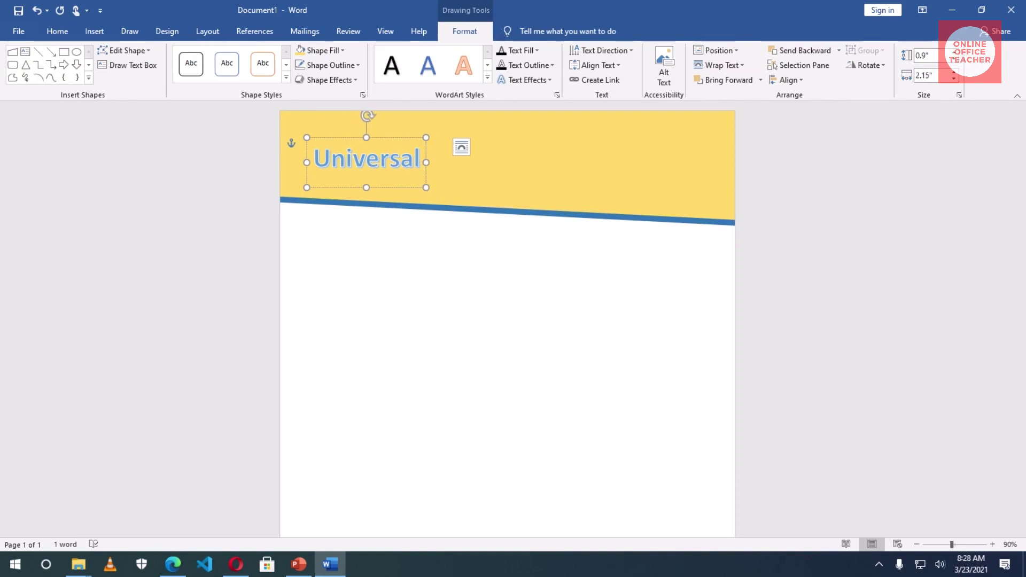
{"action": "type", "text": " Legacy, "}
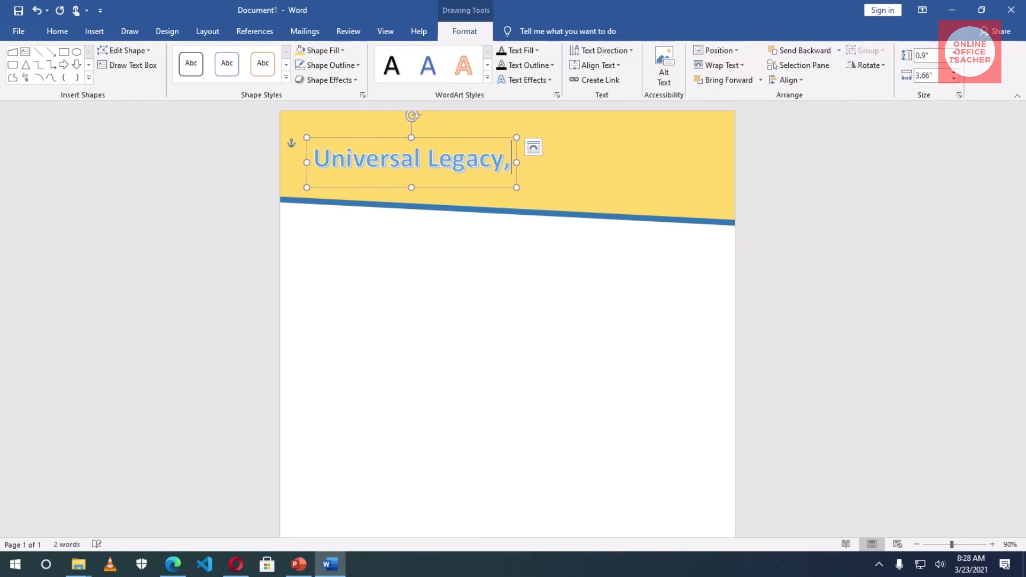
{"action": "type", "text": "LCC"}
{"action": "key", "text": "BackSpace"}
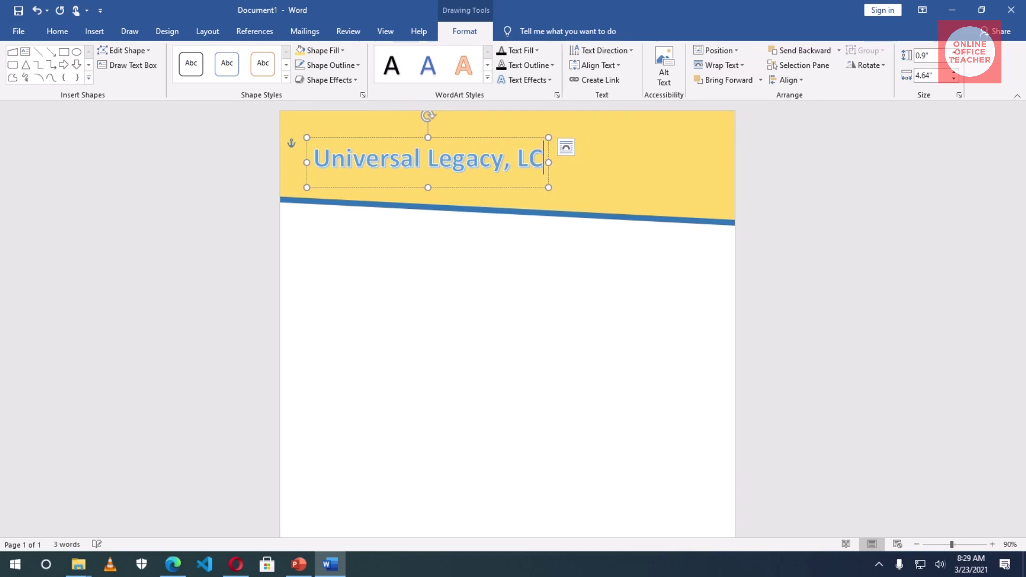
{"action": "key", "text": "BackSpace"}
{"action": "type", "text": "LC"}
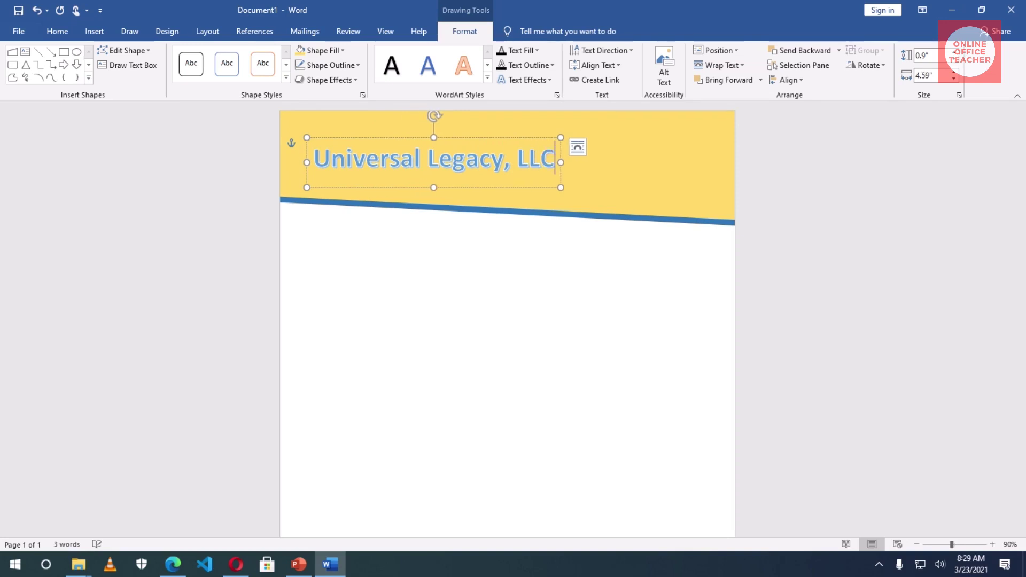
{"action": "left_click_drag", "start_coordinate": [456, 141], "coordinate": [618, 123]}
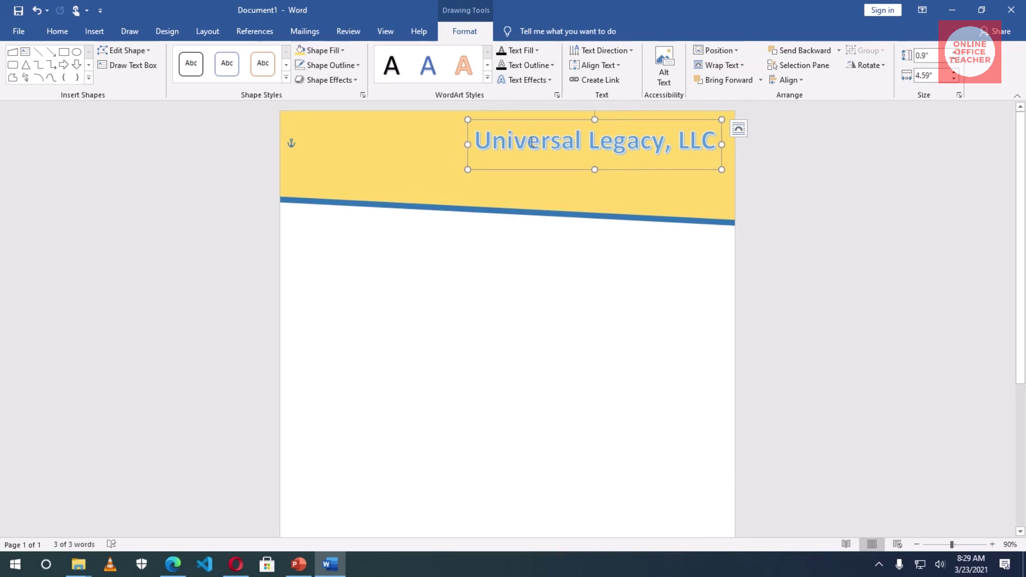
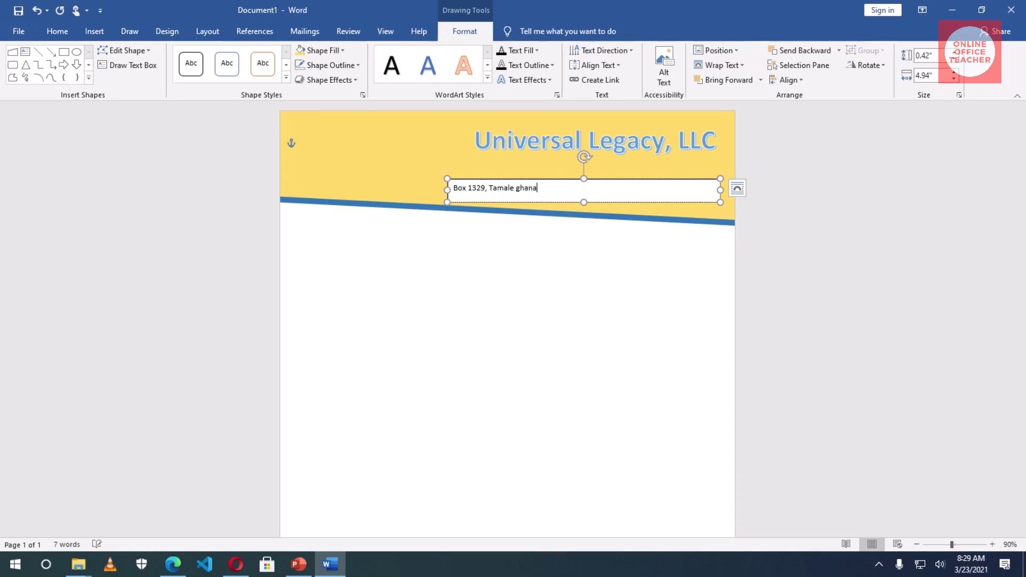
- Capitalize the country name in the address by retyping its first letter as 'G'
{"action": "left_click", "coordinate": [519, 188]}
{"action": "key", "text": "BackSpace"}
{"action": "type", "text": "G"}
- Make the text box taller and add a line with the company phone number and e-mail address
{"action": "left_click_drag", "start_coordinate": [583, 202], "coordinate": [584, 255]}
{"action": "left_click", "coordinate": [513, 216]}
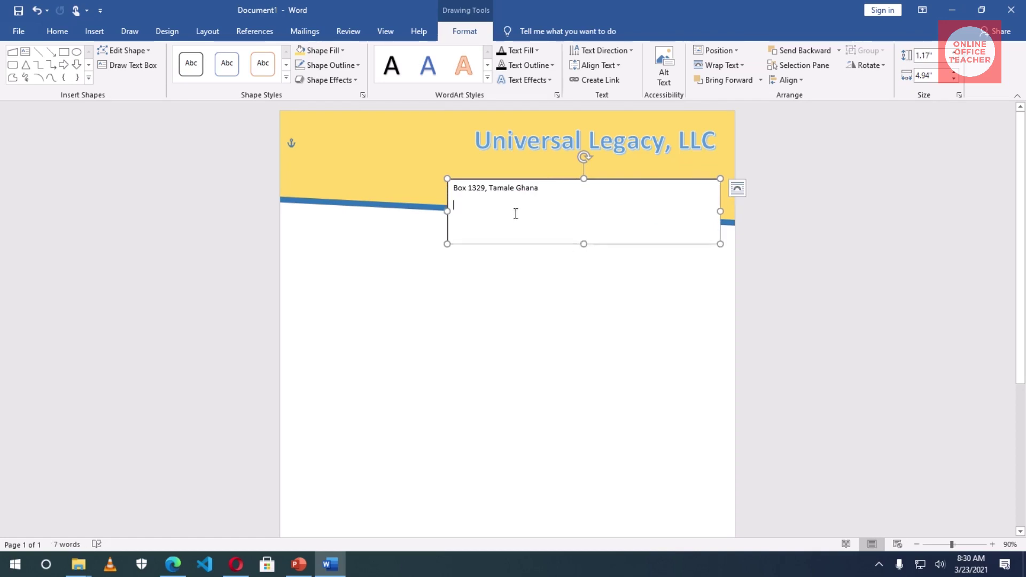
{"action": "type", "text": "Phone:"}
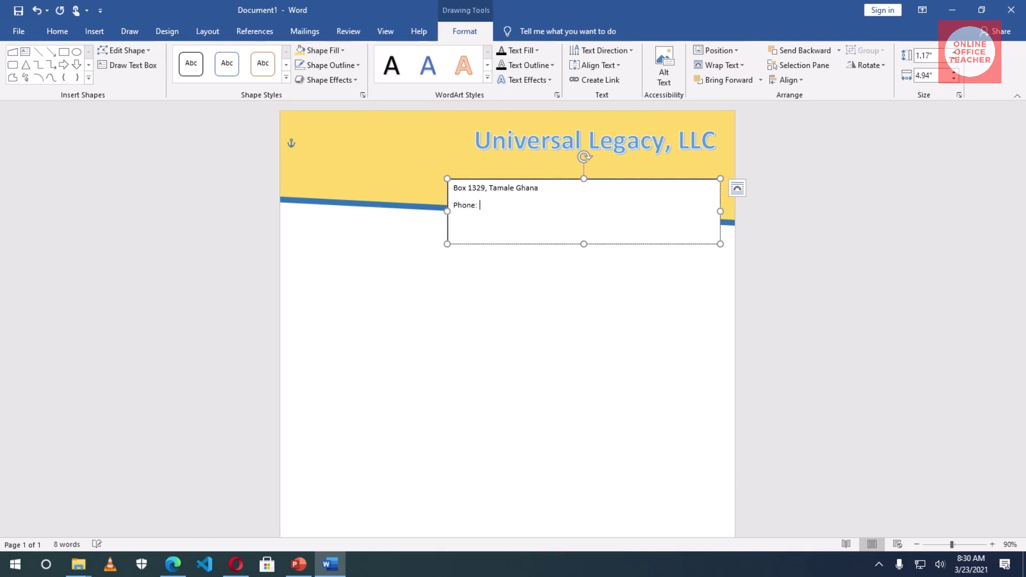
{"action": "left_click_drag", "start_coordinate": [524, 206], "coordinate": [485, 200]}
{"action": "left_click", "coordinate": [532, 205]}
{"action": "type", "text": "Email"}
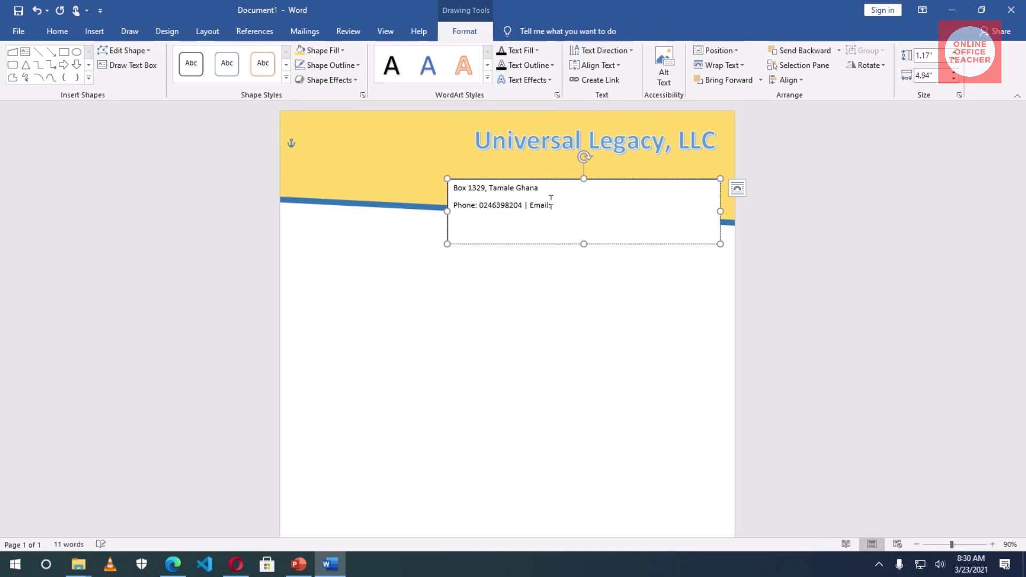
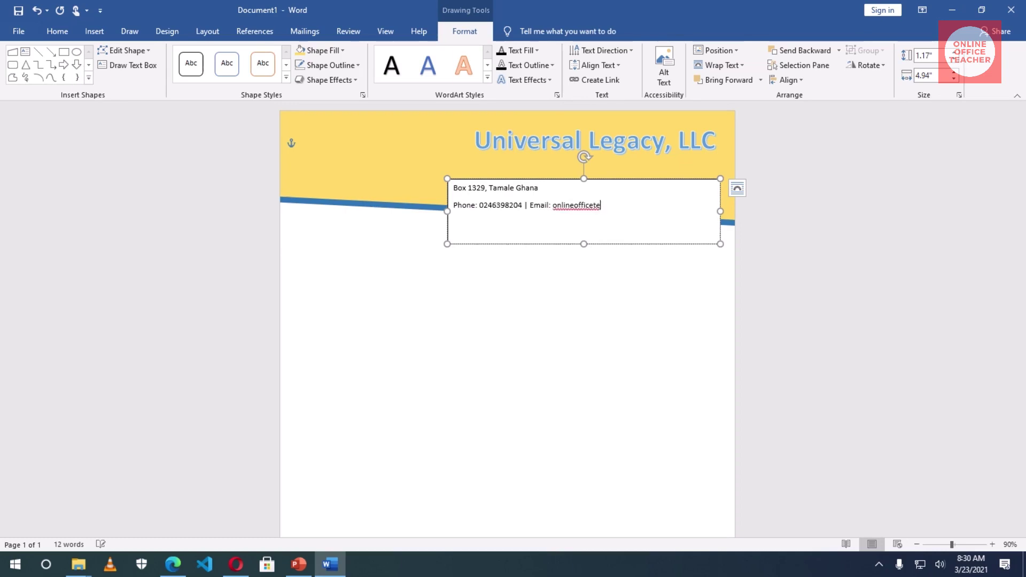
{"action": "key", "text": "ctrl+a"}
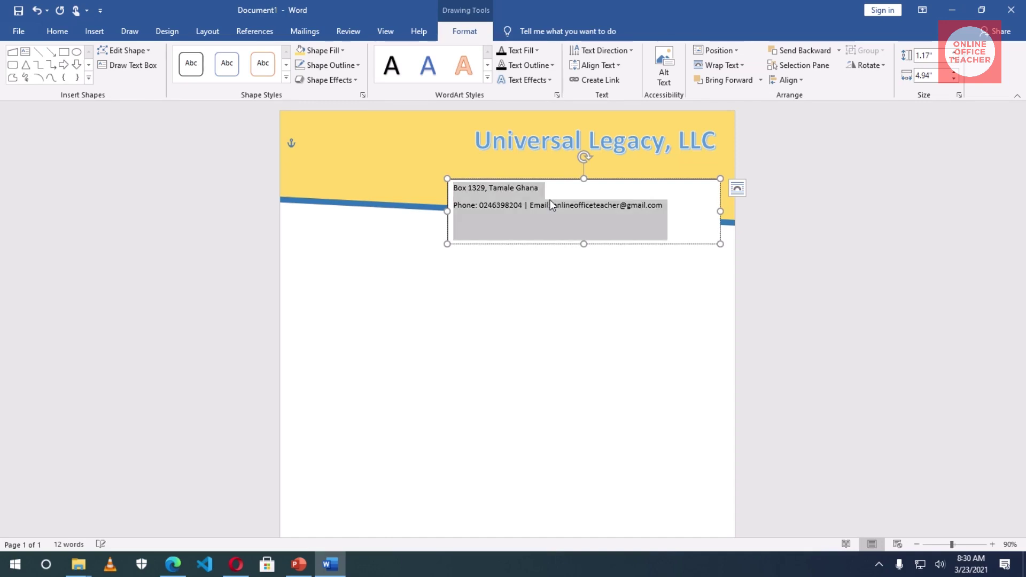
- Center both contact lines and move the box up into the yellow header
{"action": "left_click", "coordinate": [57, 32]}
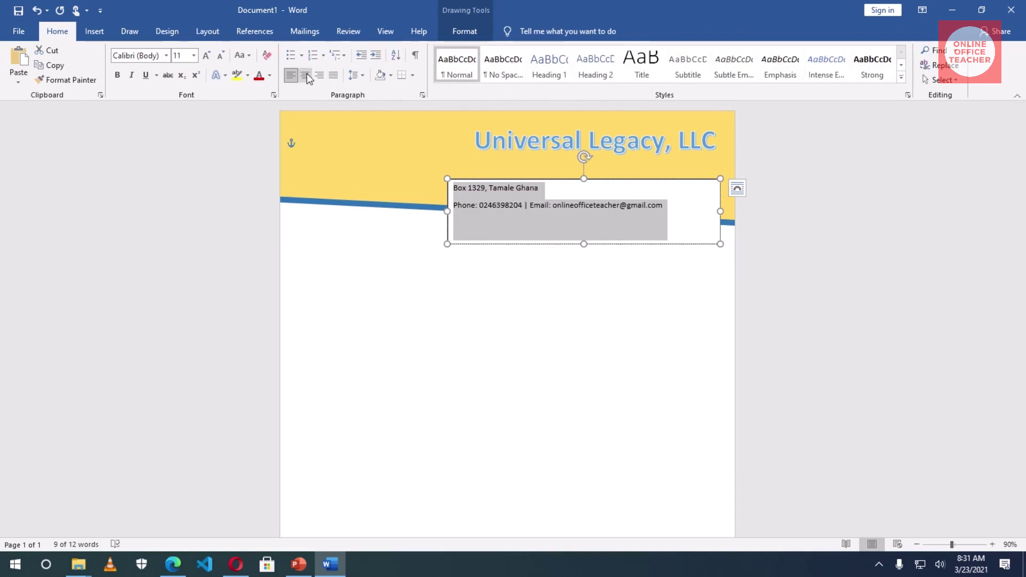
{"action": "left_click", "coordinate": [305, 75]}
{"action": "left_click_drag", "start_coordinate": [623, 179], "coordinate": [625, 155]}
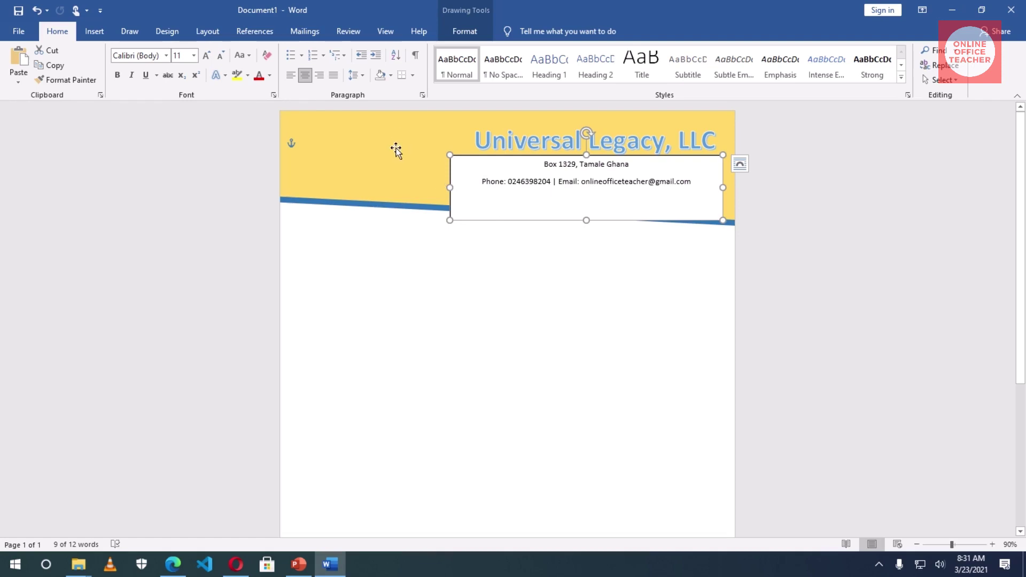
- Give the contact box No Fill and No Outline, and shorten it to fit its lines
{"action": "left_click", "coordinate": [463, 33]}
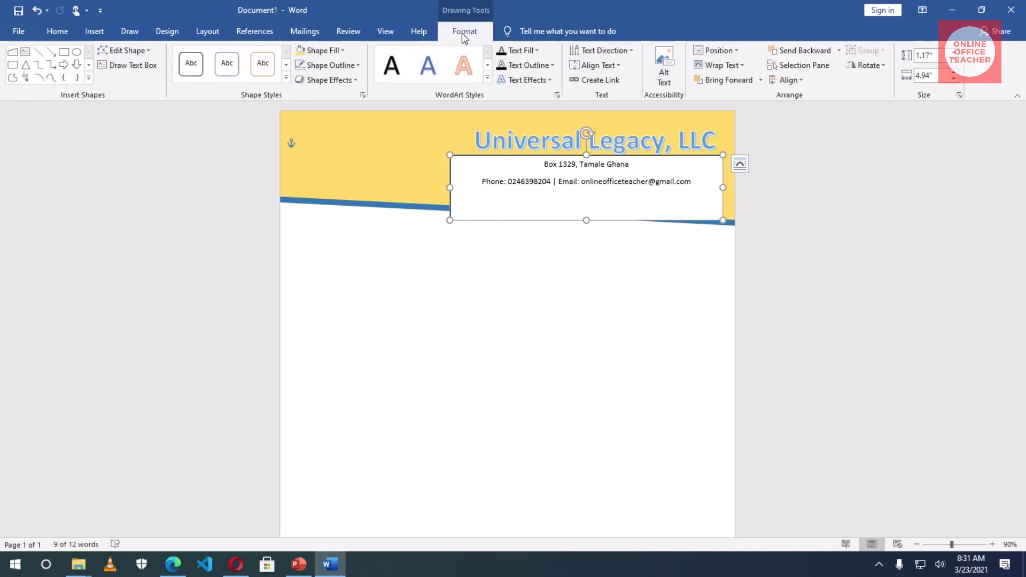
{"action": "left_click", "coordinate": [333, 51]}
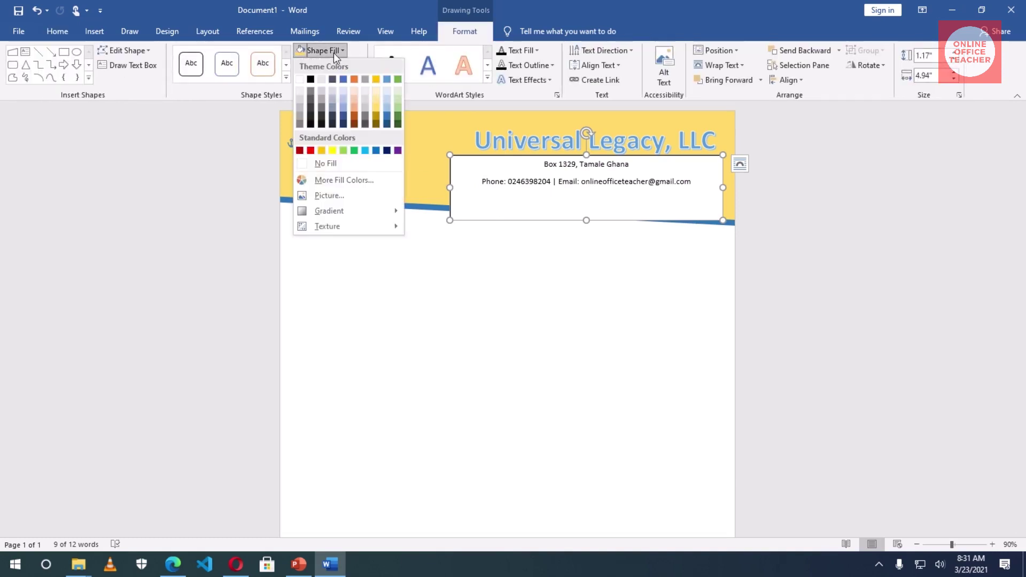
{"action": "left_click", "coordinate": [326, 163]}
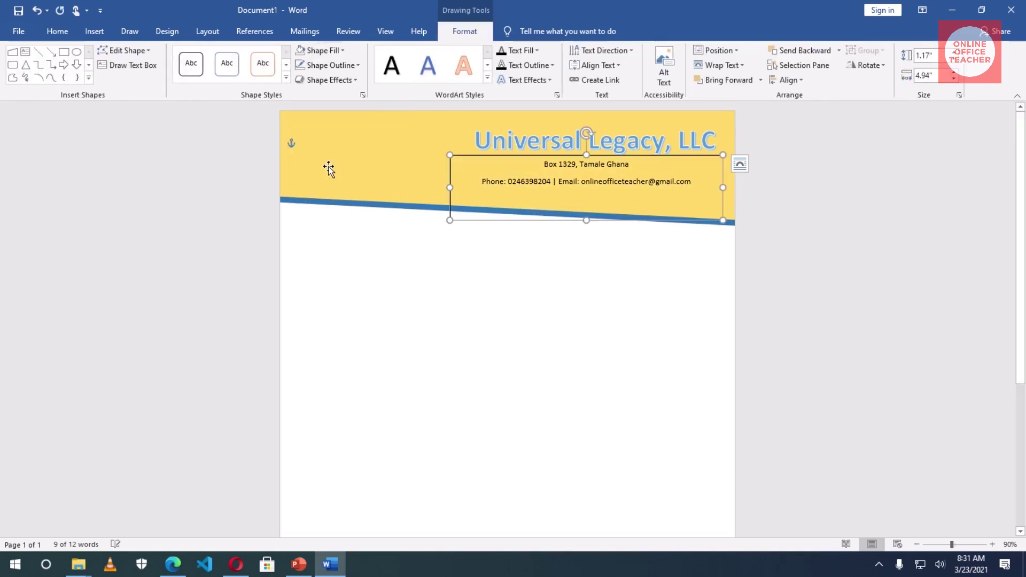
{"action": "left_click", "coordinate": [336, 65]}
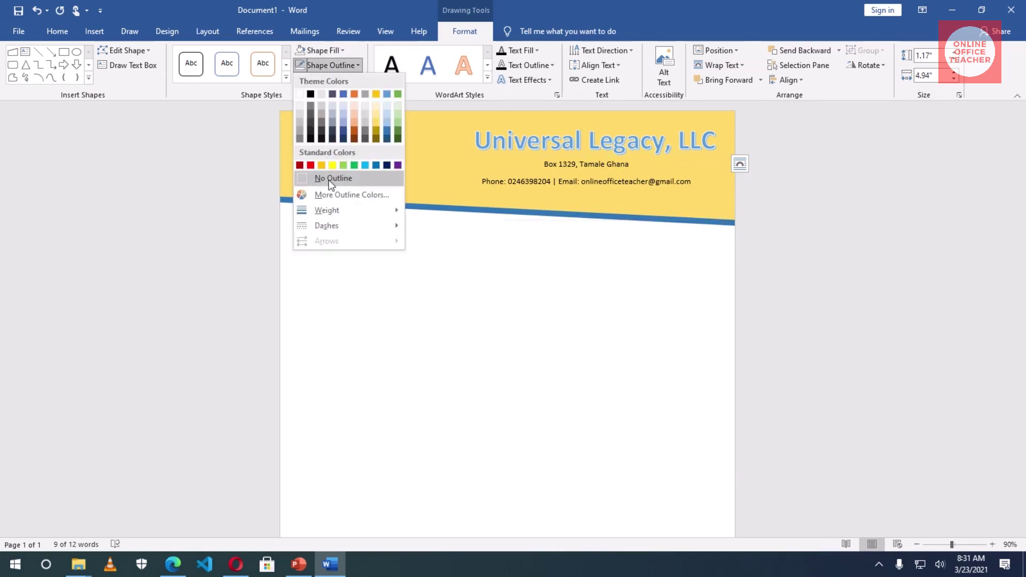
{"action": "left_click", "coordinate": [329, 182]}
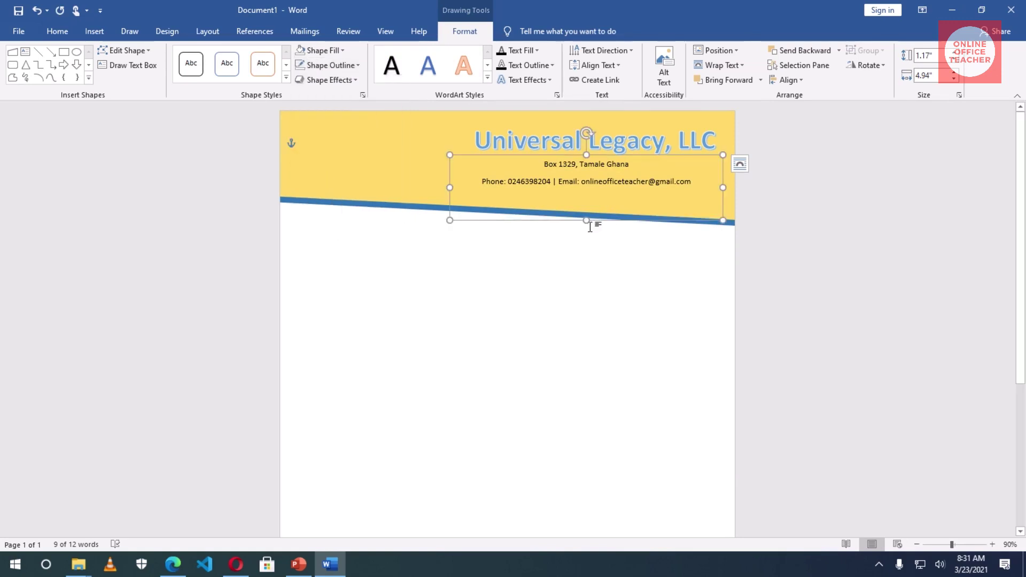
{"action": "left_click_drag", "start_coordinate": [586, 220], "coordinate": [586, 197]}
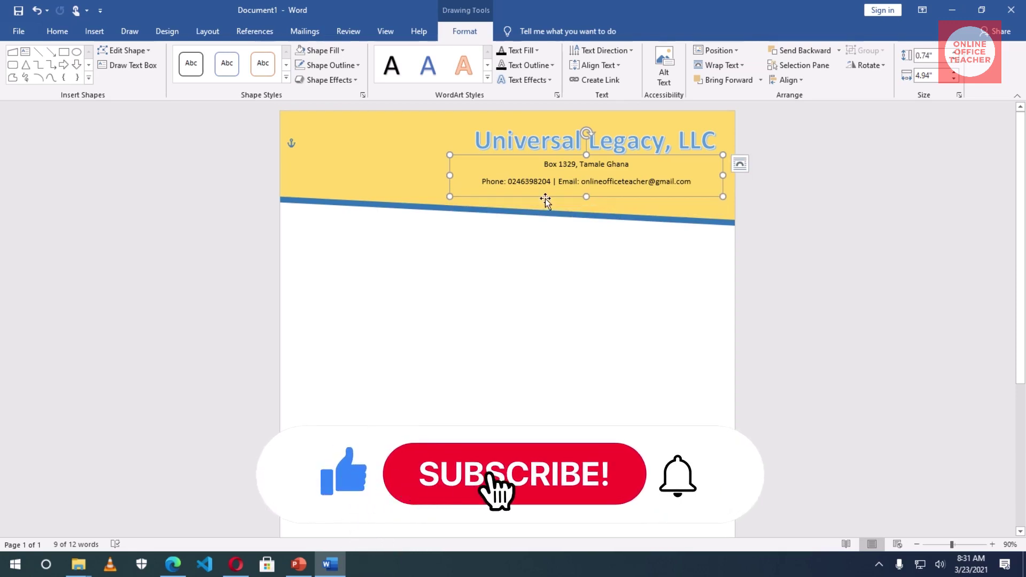
- Make the contact details bold
{"action": "left_click", "coordinate": [68, 38]}
{"action": "left_click", "coordinate": [117, 75]}
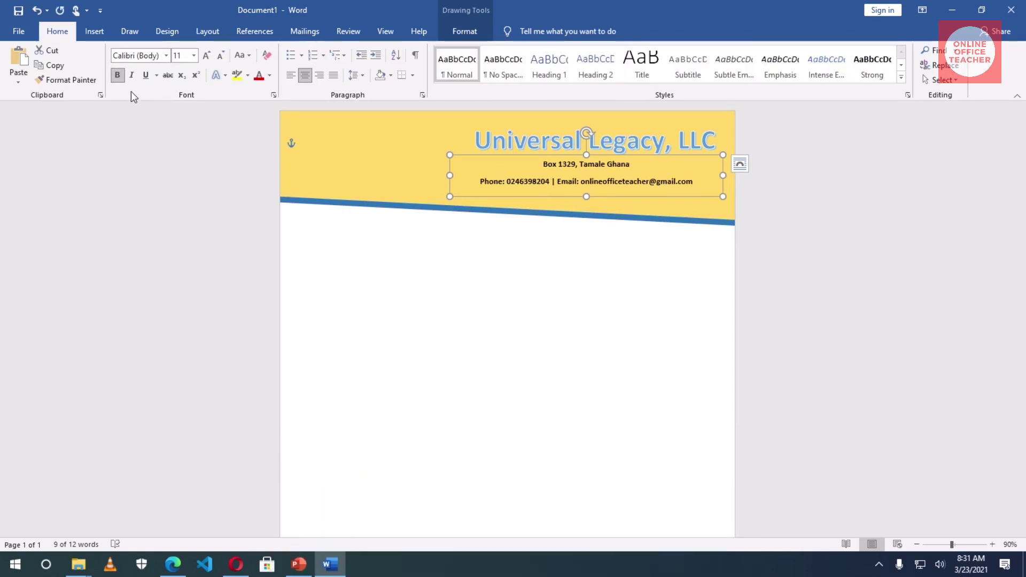
{"action": "left_click", "coordinate": [475, 310]}
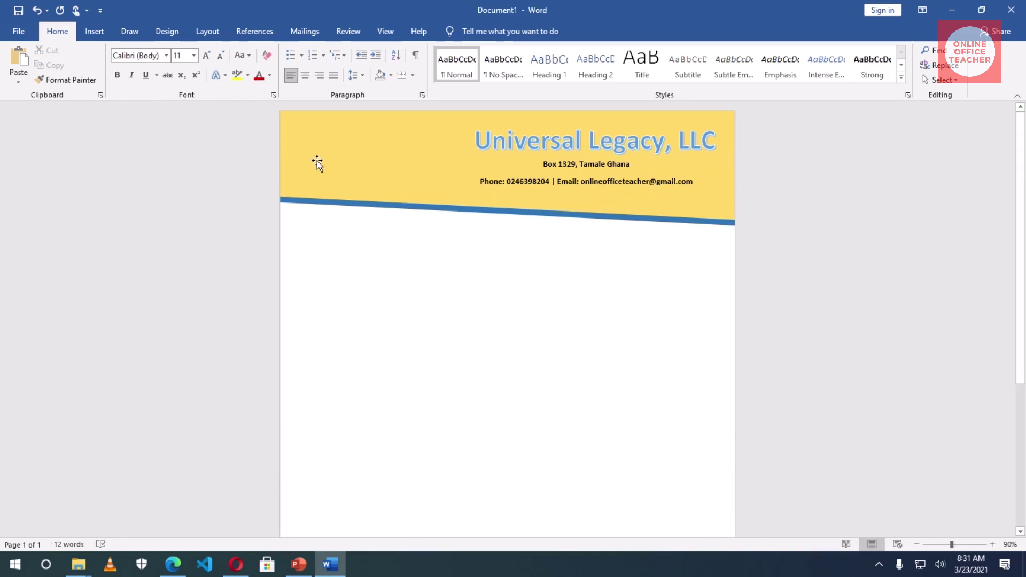
- Insert the LogoMakr-5LqhxK picture from the Desktop's to do list folder
{"action": "left_click", "coordinate": [95, 33]}
{"action": "left_click", "coordinate": [150, 67]}
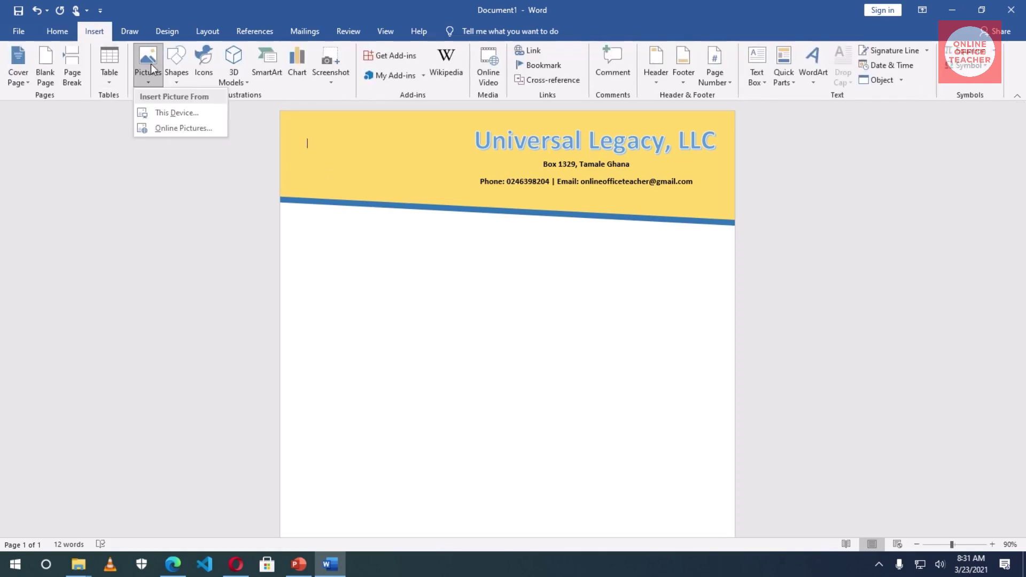
{"action": "left_click", "coordinate": [183, 113]}
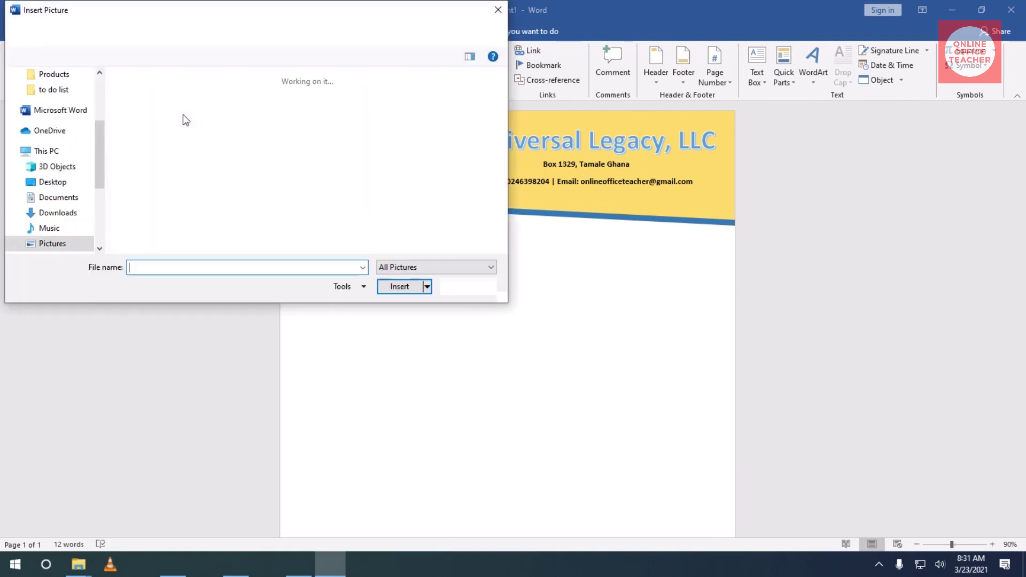
{"action": "scroll", "coordinate": [99, 137], "scroll_direction": "up", "scroll_amount": 1}
{"action": "scroll", "coordinate": [98, 134], "scroll_direction": "up", "scroll_amount": 1}
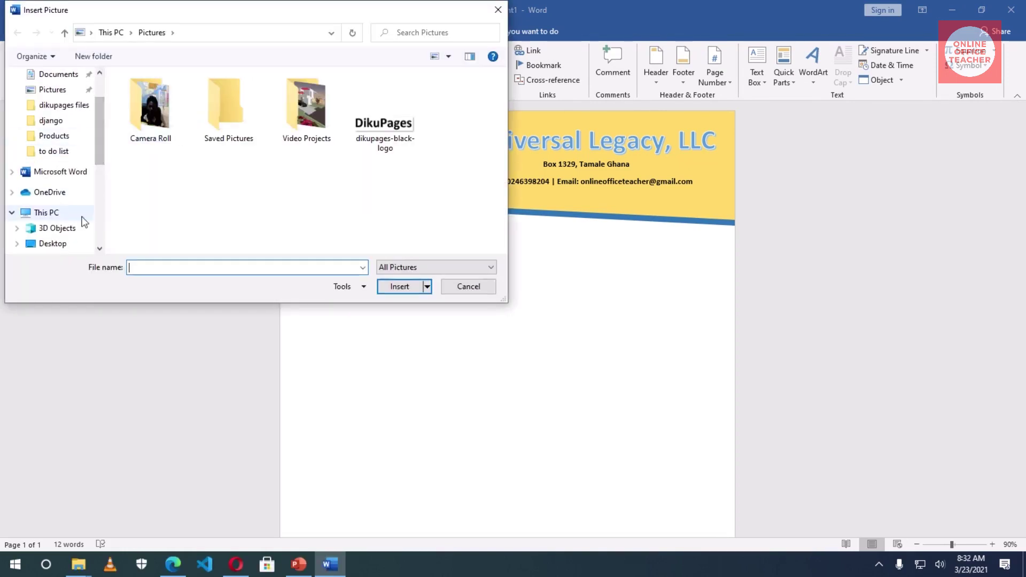
{"action": "left_click", "coordinate": [51, 151]}
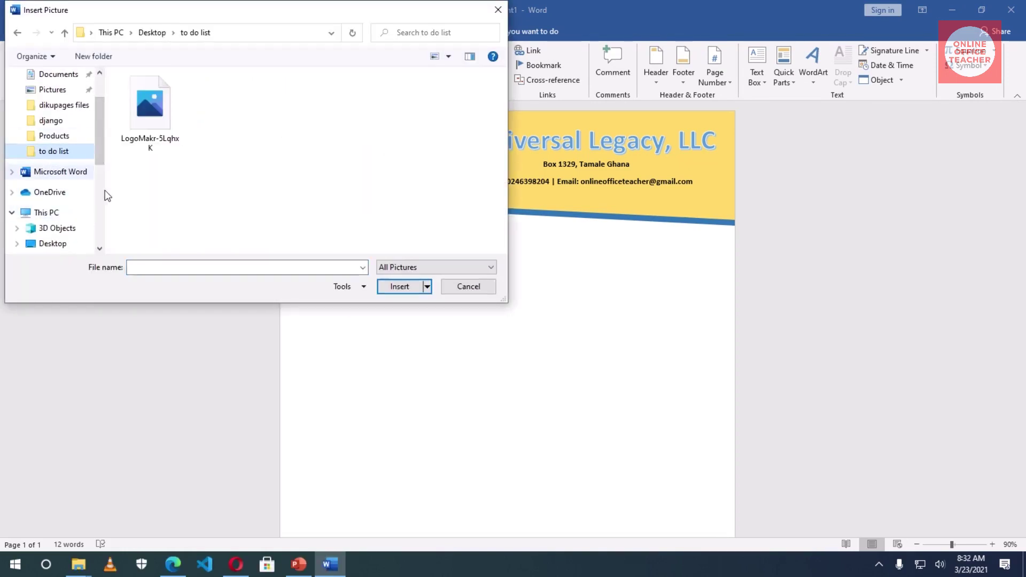
{"action": "left_click", "coordinate": [149, 110]}
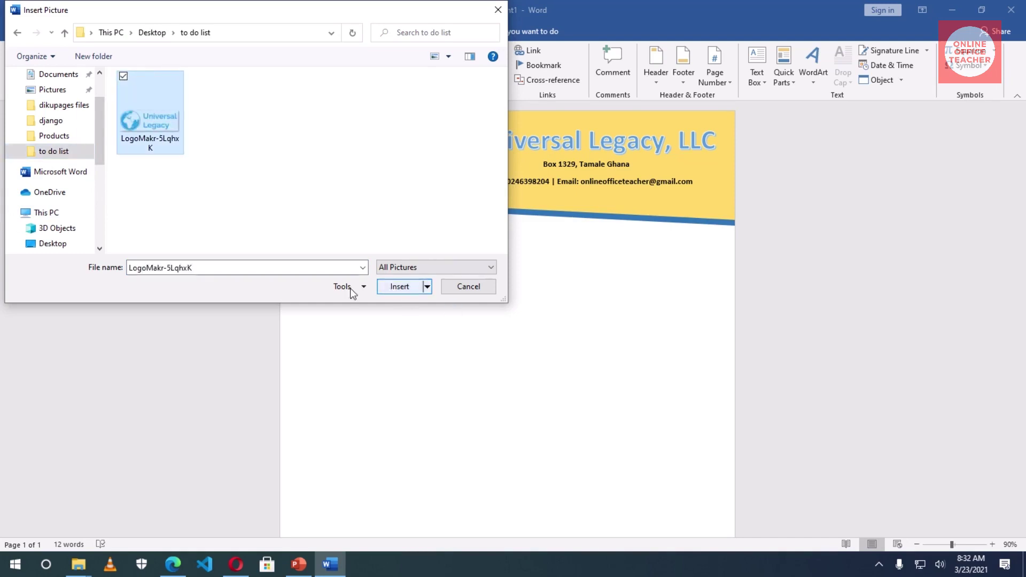
{"action": "left_click", "coordinate": [396, 289]}
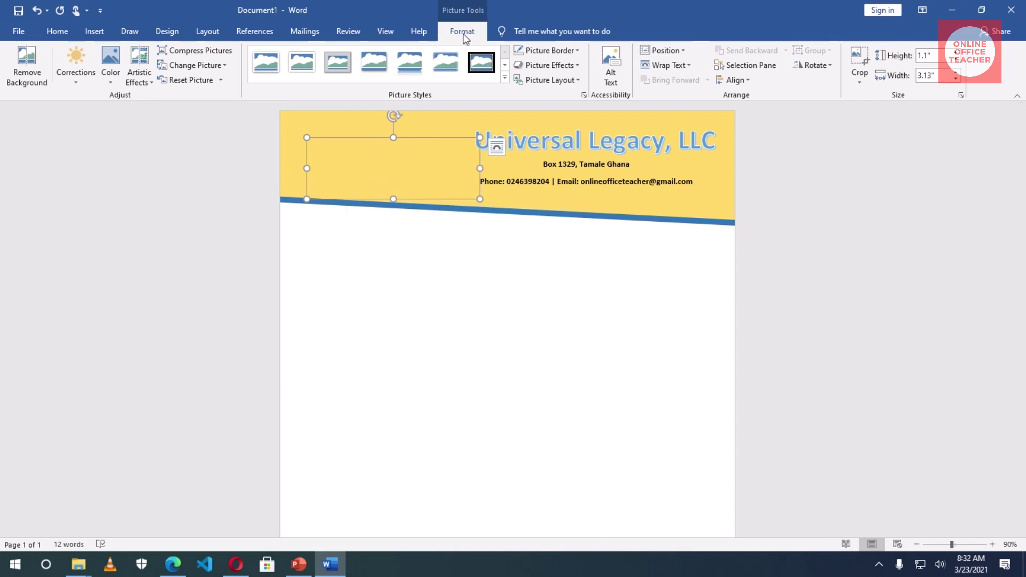
- Set the logo In Front of Text, shrink it to 0.85" by 2.41", and place it at the header's left
{"action": "left_click", "coordinate": [672, 70]}
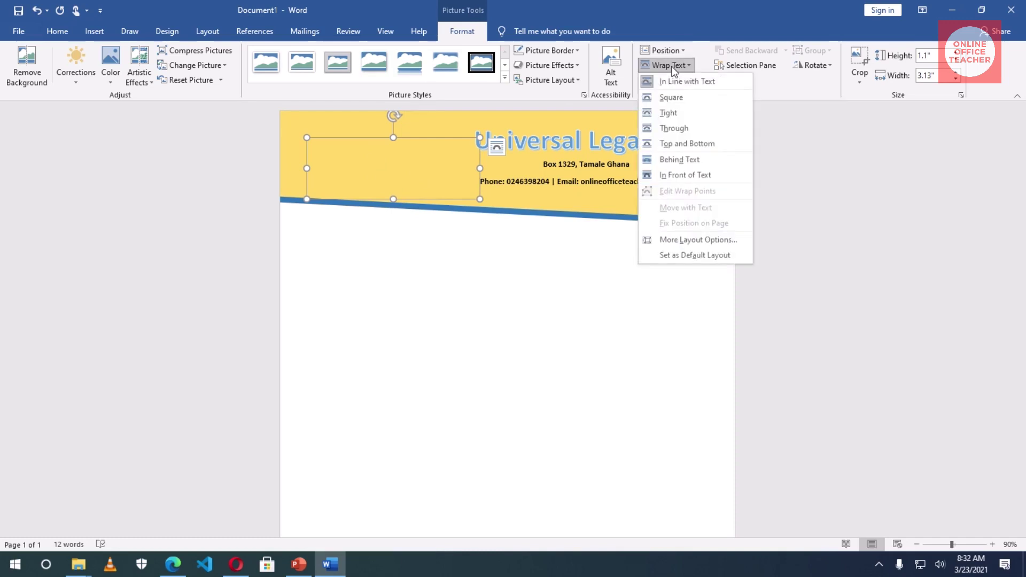
{"action": "left_click", "coordinate": [682, 175]}
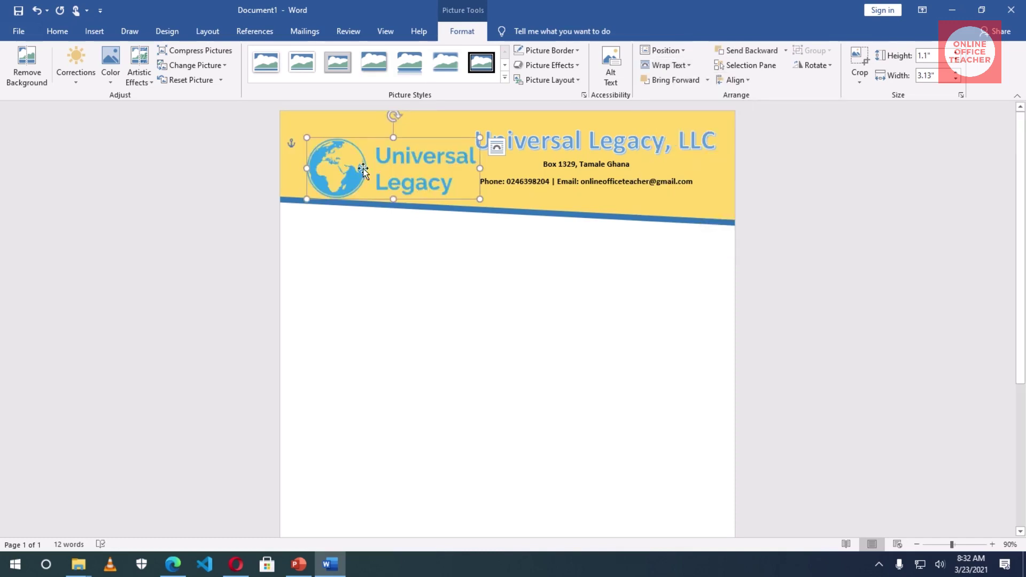
{"action": "left_click_drag", "start_coordinate": [360, 171], "coordinate": [367, 150]}
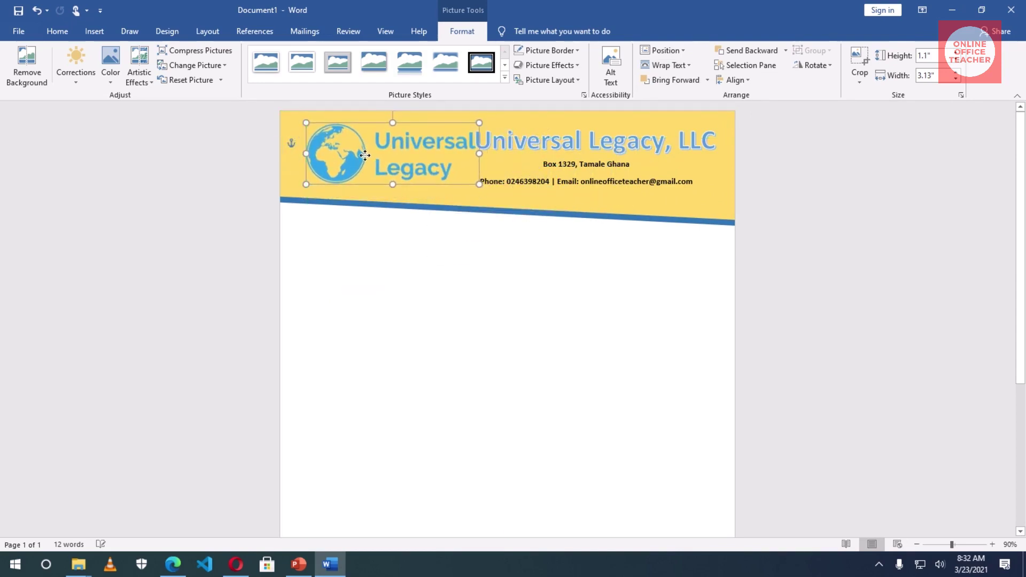
{"action": "left_click_drag", "start_coordinate": [478, 183], "coordinate": [439, 159]}
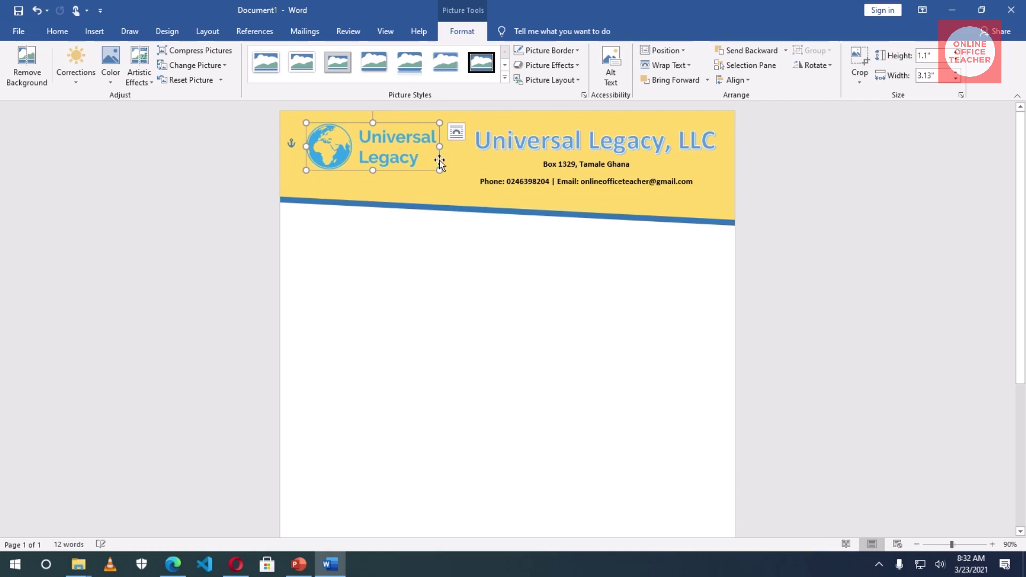
{"action": "left_click_drag", "start_coordinate": [376, 149], "coordinate": [378, 157]}
{"action": "left_click", "coordinate": [460, 252]}
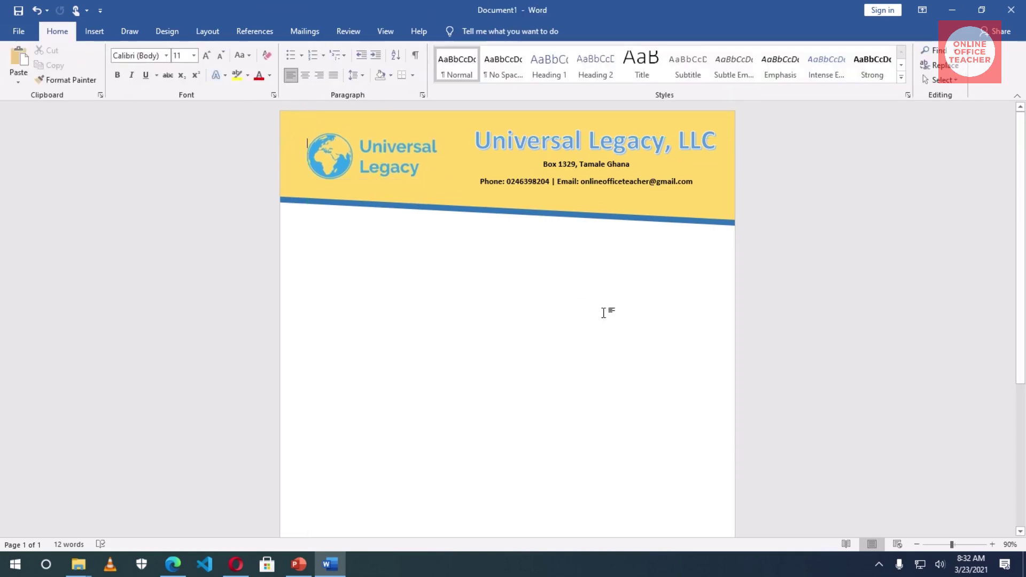
{"action": "scroll", "coordinate": [605, 308], "scroll_direction": "down", "scroll_amount": 3}
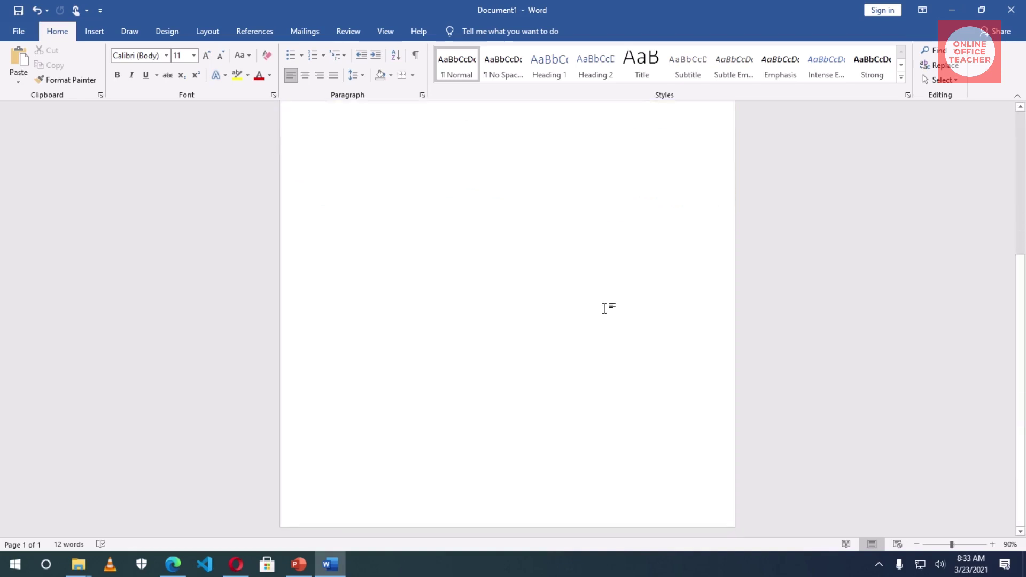
- Add a blank footer and delete its [Type here] placeholder text
{"action": "left_click", "coordinate": [93, 32]}
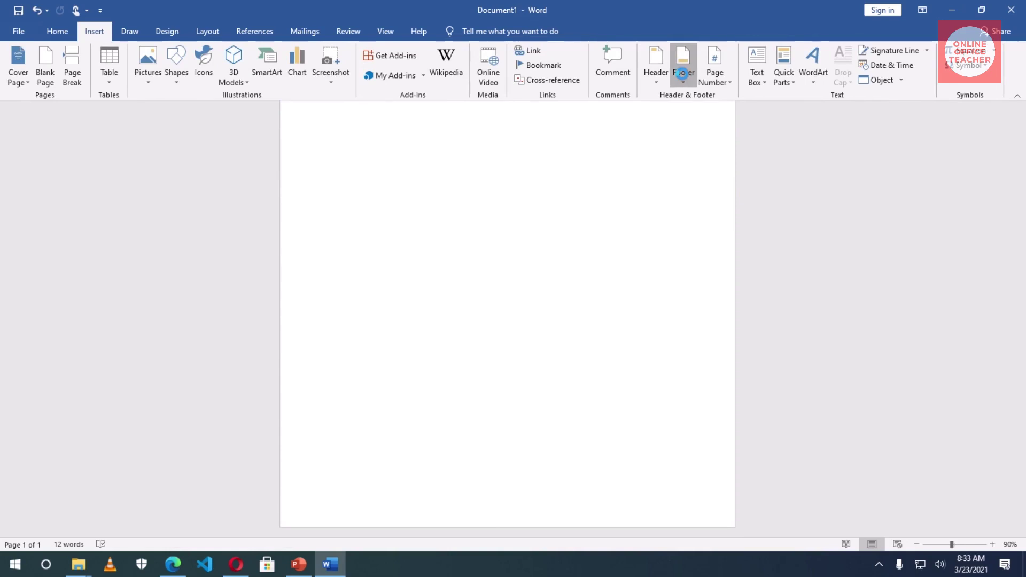
{"action": "left_click", "coordinate": [683, 80]}
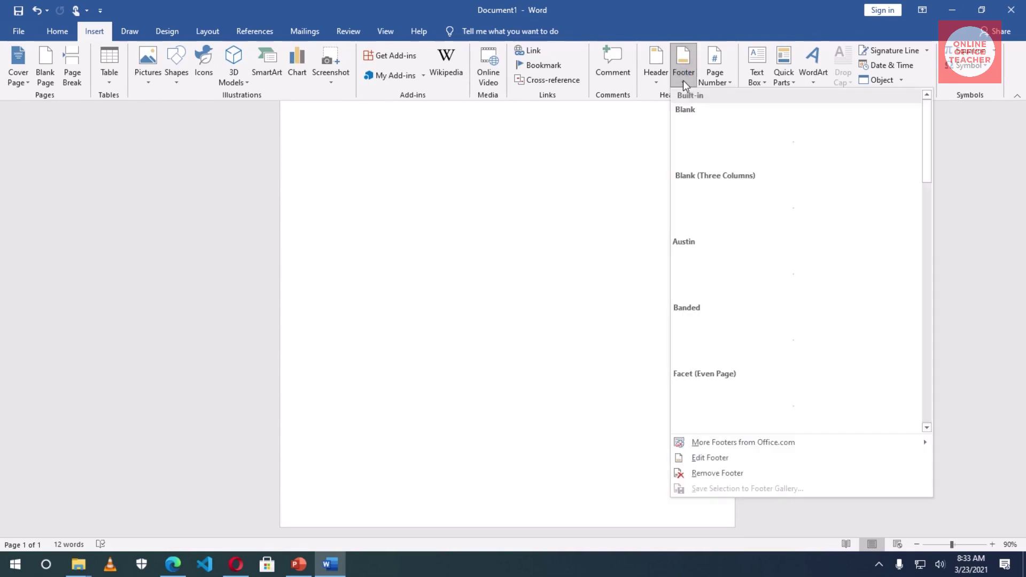
{"action": "left_click", "coordinate": [742, 137]}
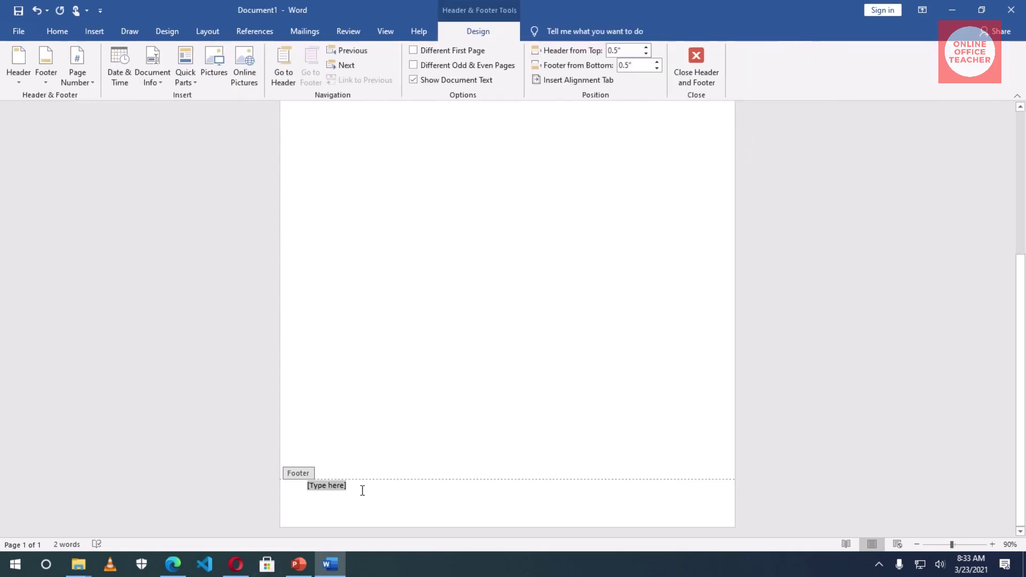
{"action": "key", "text": "Delete"}
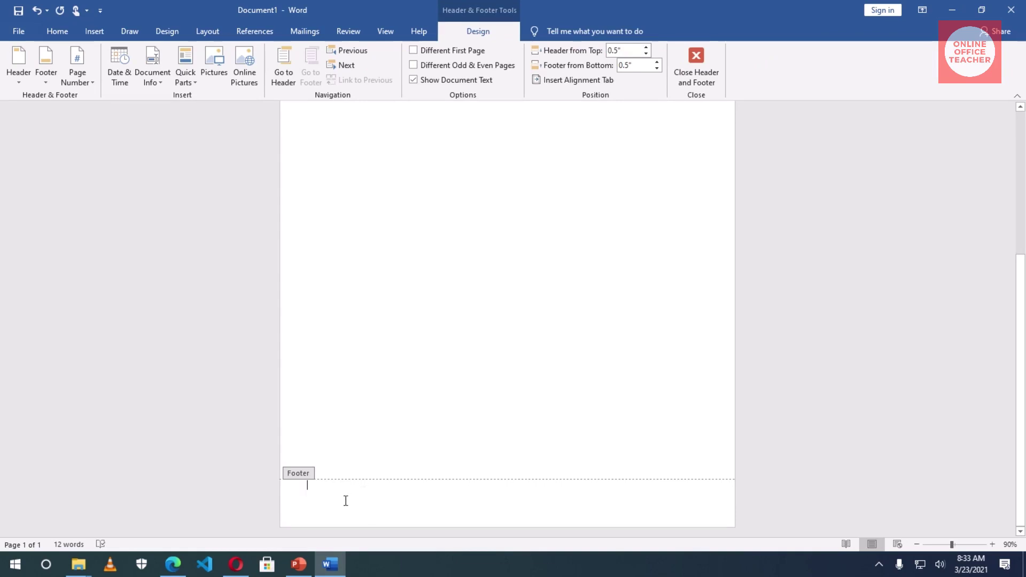
- Choose the Arrow: Pentagon shape from the Block Arrows gallery
{"action": "left_click", "coordinate": [94, 31]}
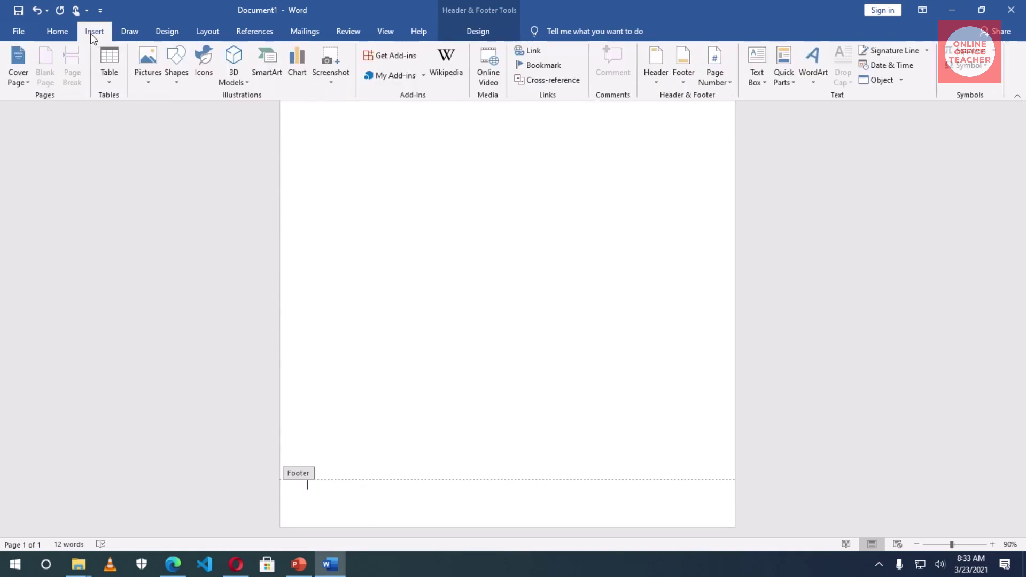
{"action": "left_click", "coordinate": [172, 67]}
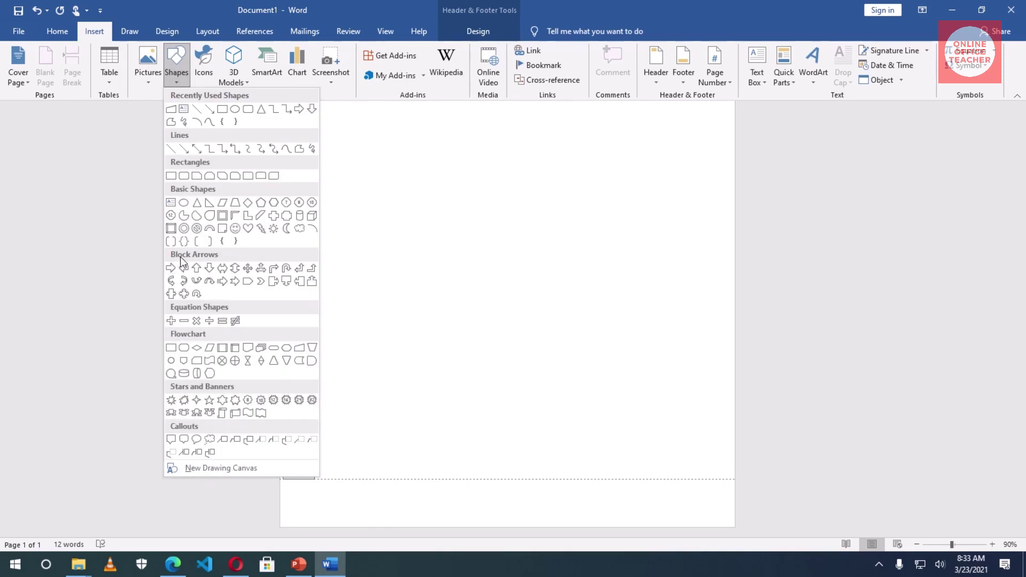
{"action": "left_click", "coordinate": [248, 282]}
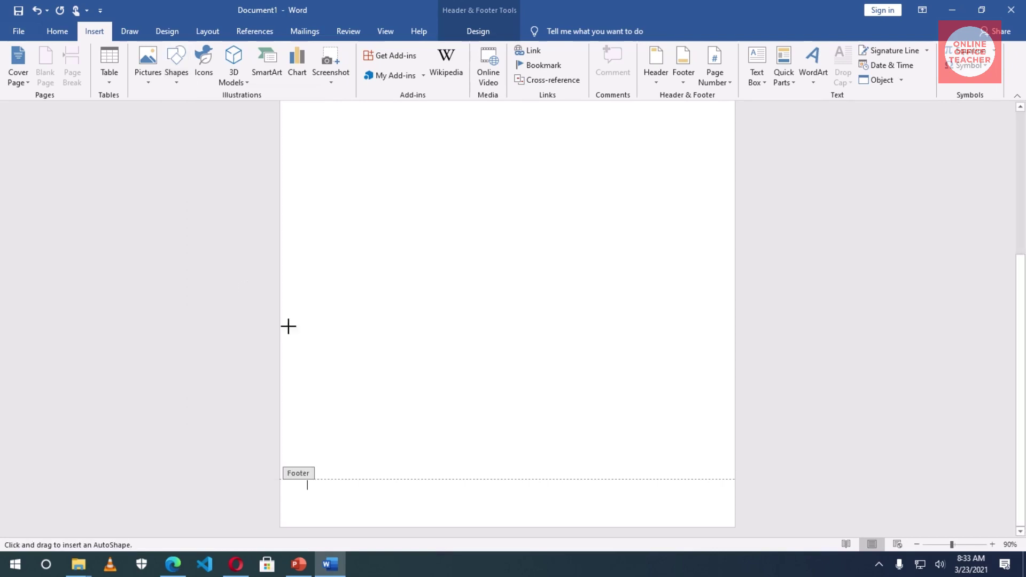
- Draw a 0.6" by 2.87" pentagon arrow in the footer and flip it horizontally
{"action": "mouse_move", "coordinate": [300, 493]}
{"action": "left_mouse_down"}
{"action": "mouse_move", "coordinate": [519, 513]}
{"action": "mouse_move", "coordinate": [460, 513]}
{"action": "mouse_move", "coordinate": [459, 528]}
{"action": "left_mouse_up"}
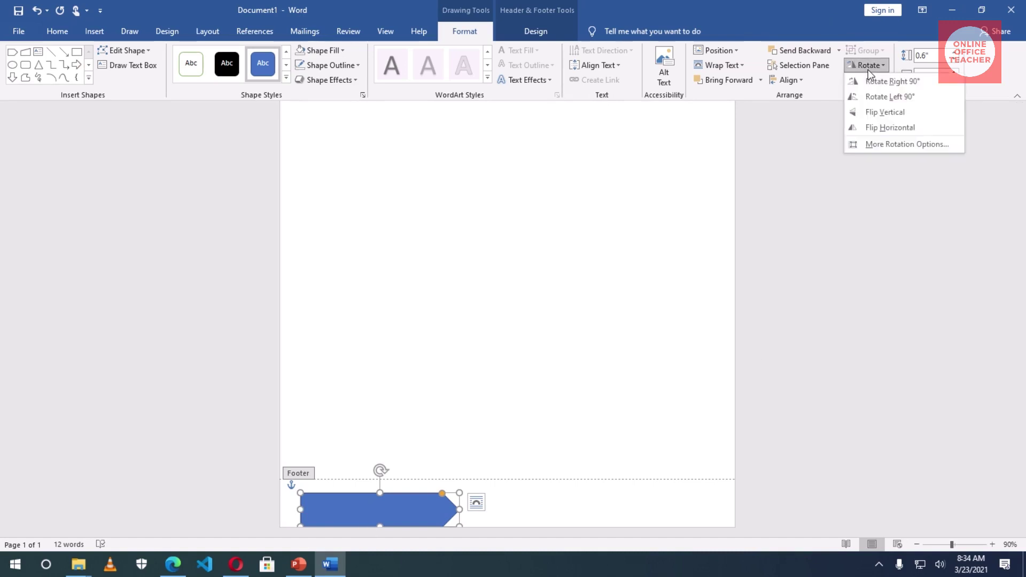
{"action": "left_click", "coordinate": [883, 129]}
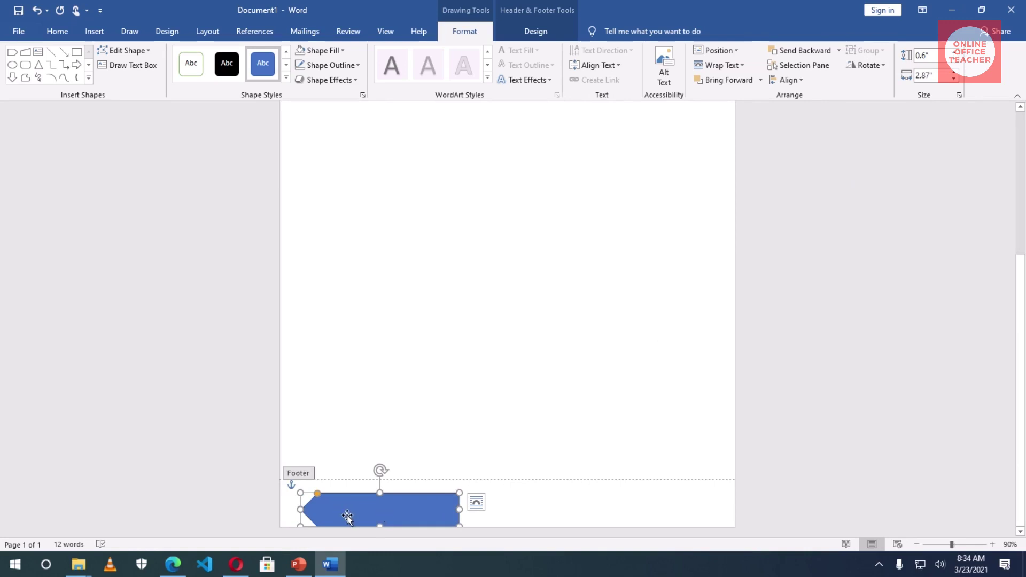
- Copy and paste the footer arrow, then move the copy right to overlap the original
{"action": "left_click", "coordinate": [58, 31]}
{"action": "left_click", "coordinate": [53, 65]}
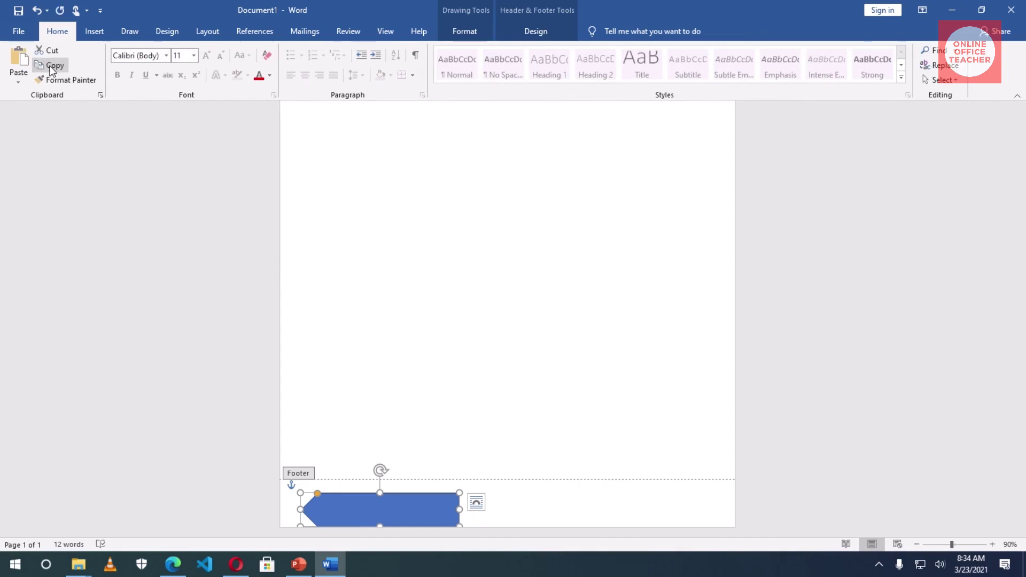
{"action": "left_click", "coordinate": [507, 506]}
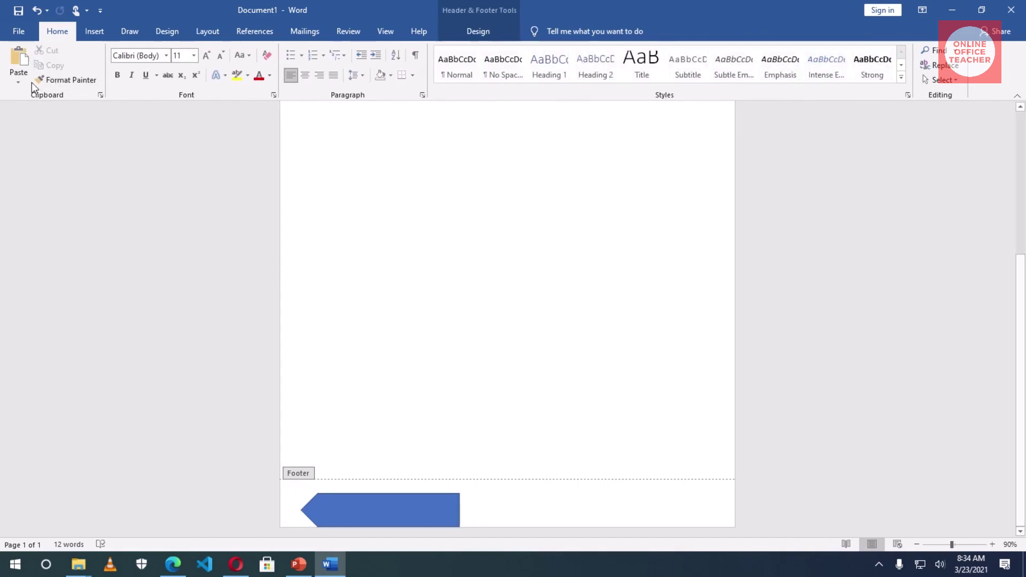
{"action": "left_click", "coordinate": [18, 61]}
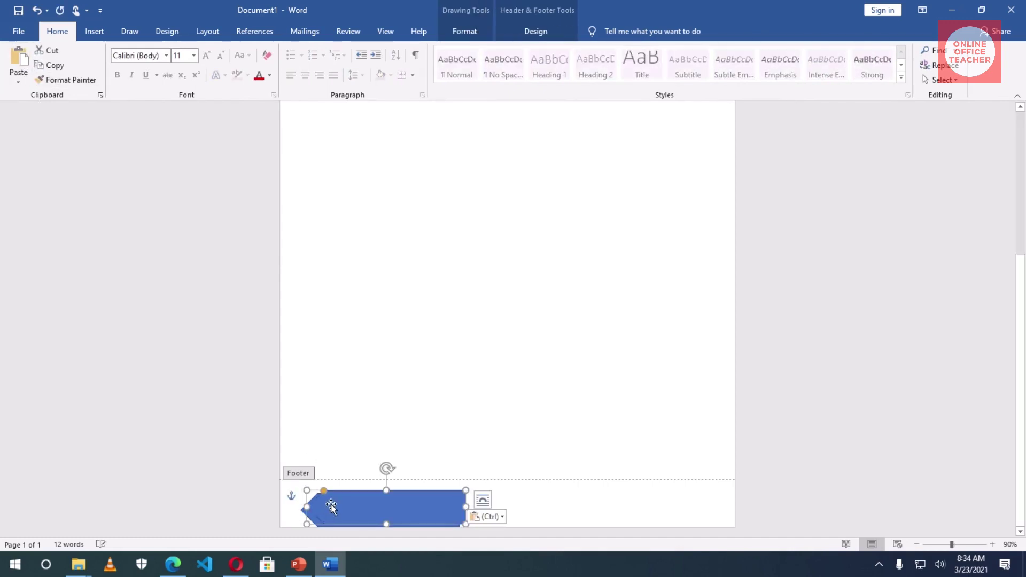
{"action": "left_click_drag", "start_coordinate": [331, 505], "coordinate": [332, 508]}
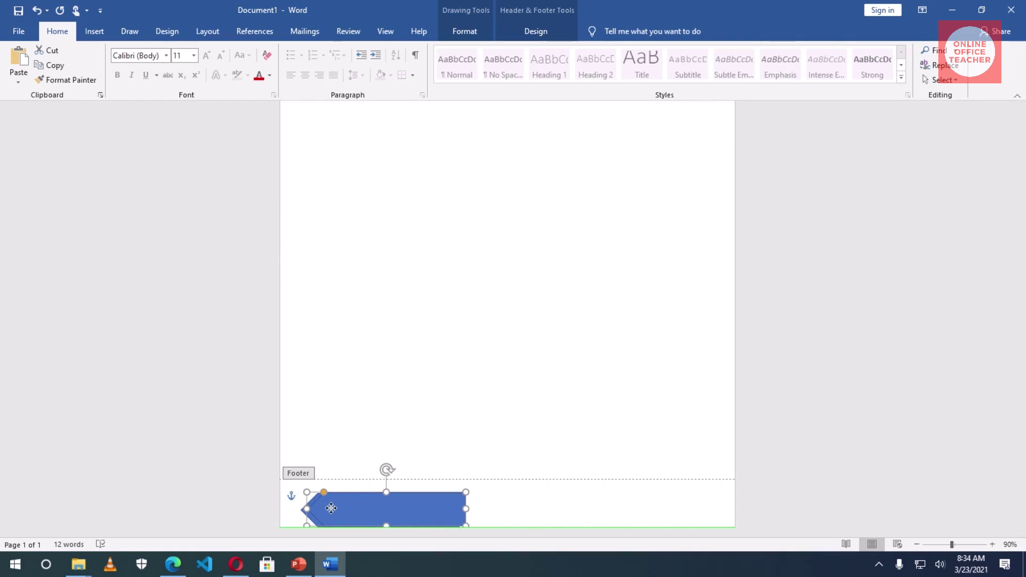
{"action": "left_click", "coordinate": [331, 508]}
{"action": "left_click_drag", "start_coordinate": [333, 508], "coordinate": [418, 517]}
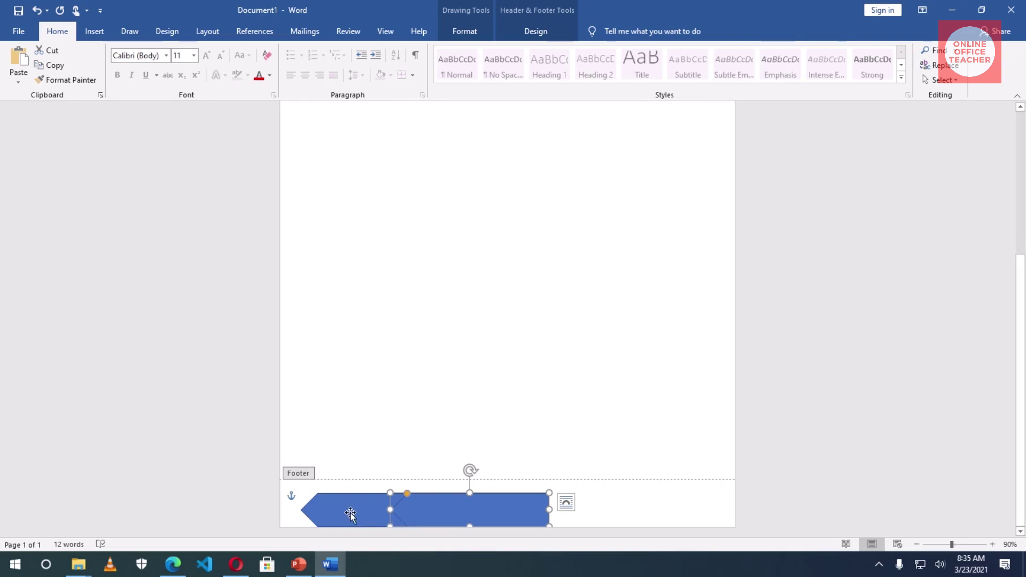
- Select both footer arrows and set their Shape Outline to No Outline
{"action": "left_click", "coordinate": [329, 513], "text": "shift"}
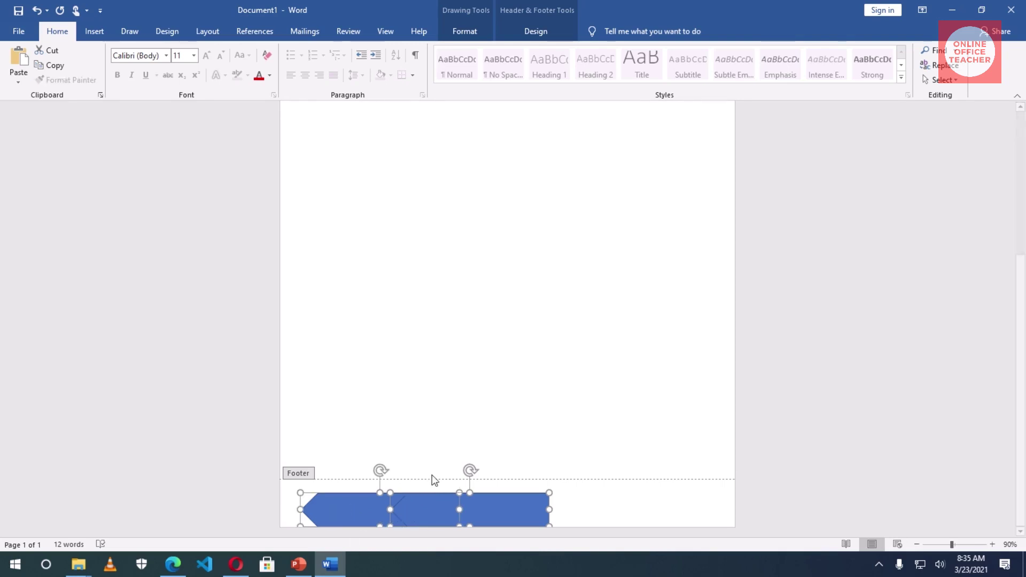
{"action": "left_click", "coordinate": [463, 31]}
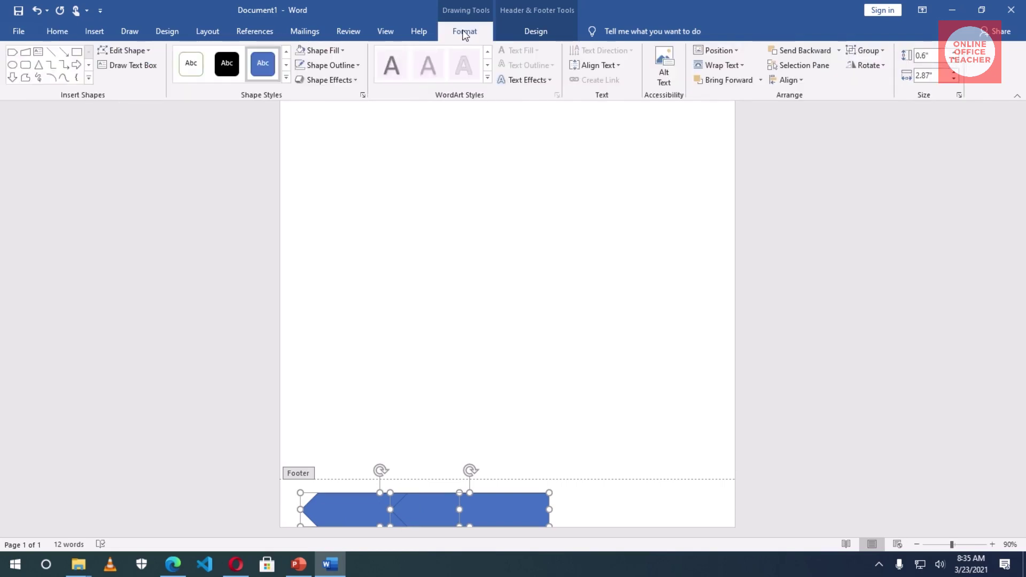
{"action": "left_click", "coordinate": [326, 66]}
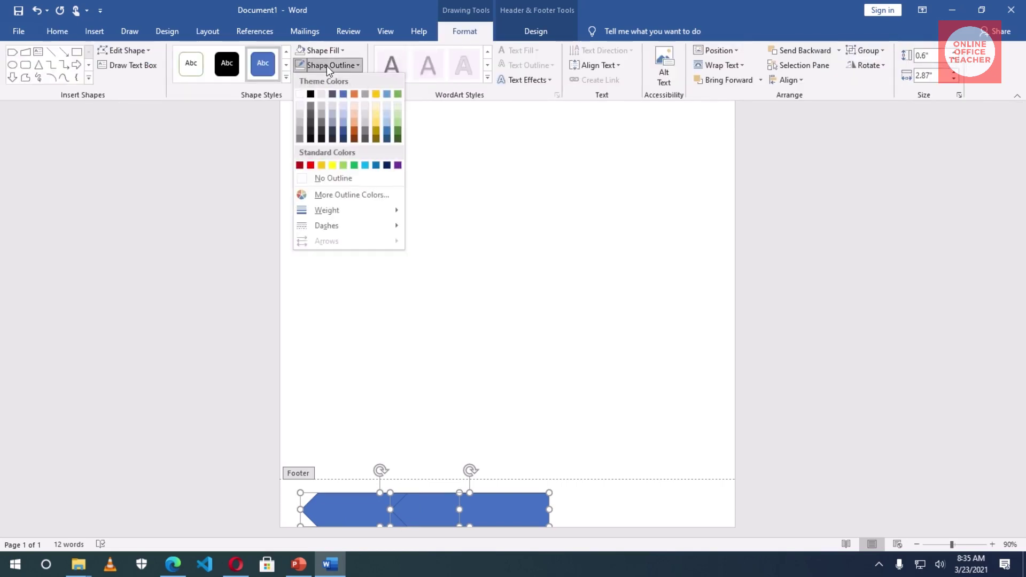
{"action": "left_click", "coordinate": [333, 182]}
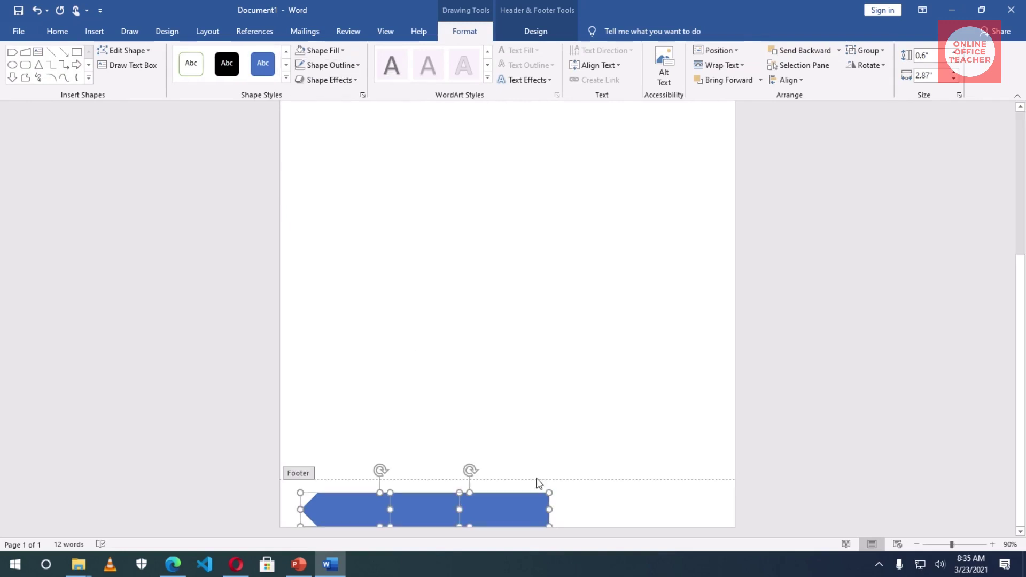
{"action": "left_click", "coordinate": [577, 498]}
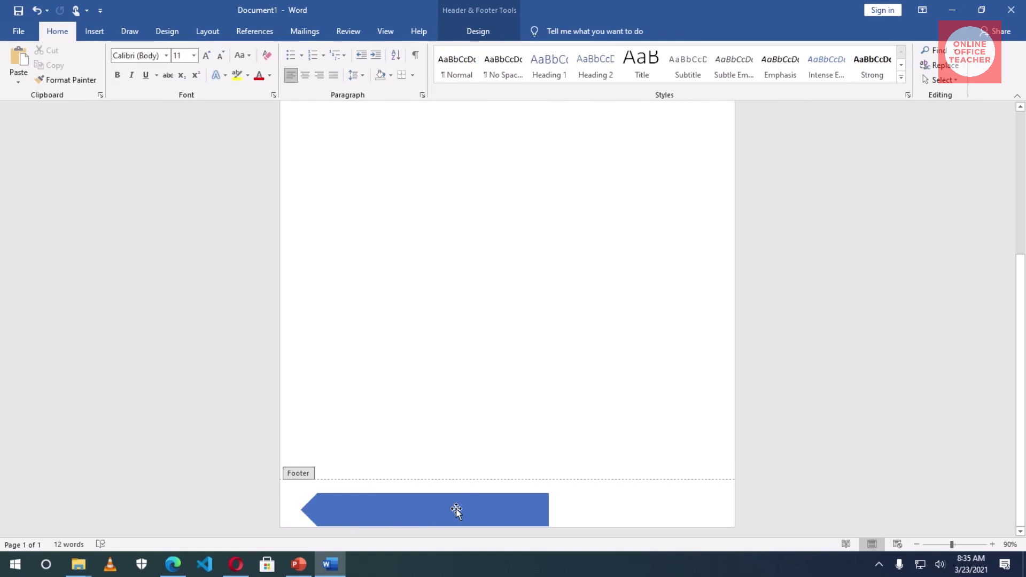
- Fill the left footer arrow with Gold, Accent 4, Darker 50%
{"action": "left_click", "coordinate": [508, 512]}
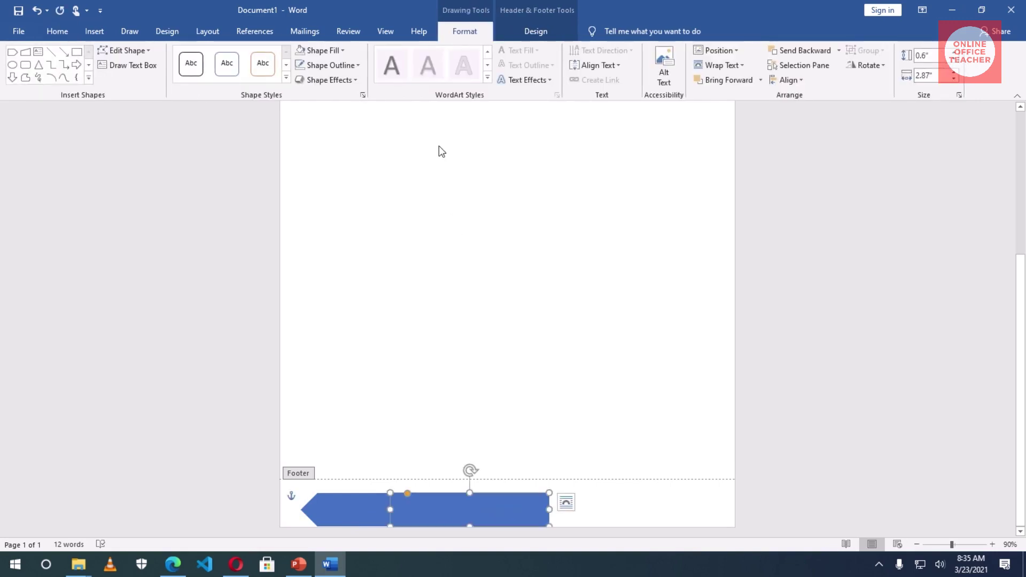
{"action": "scroll", "coordinate": [585, 272], "scroll_direction": "up", "scroll_amount": 5}
{"action": "scroll", "coordinate": [585, 300], "scroll_direction": "down", "scroll_amount": 5}
{"action": "left_click", "coordinate": [324, 508]}
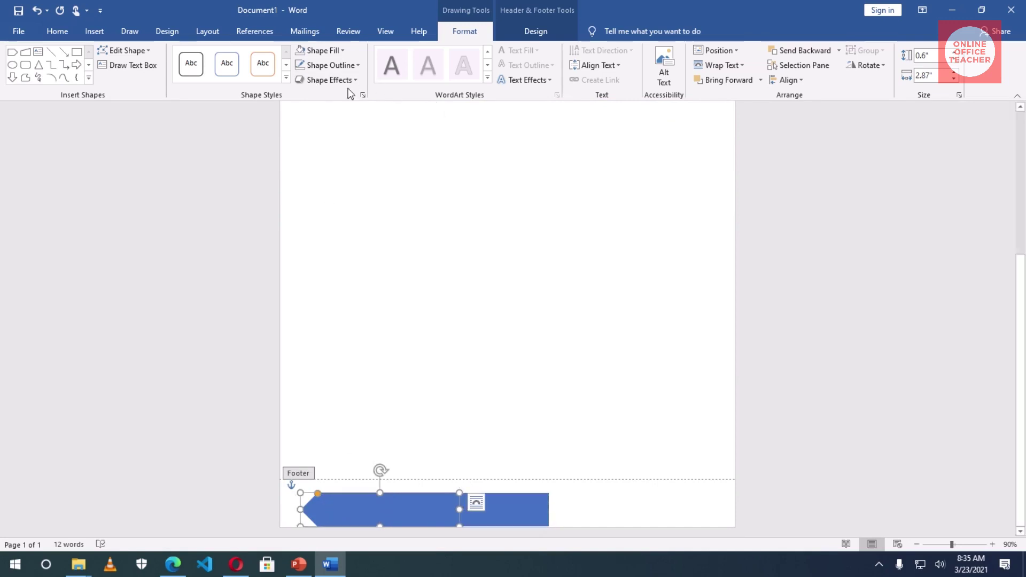
{"action": "left_click", "coordinate": [331, 52]}
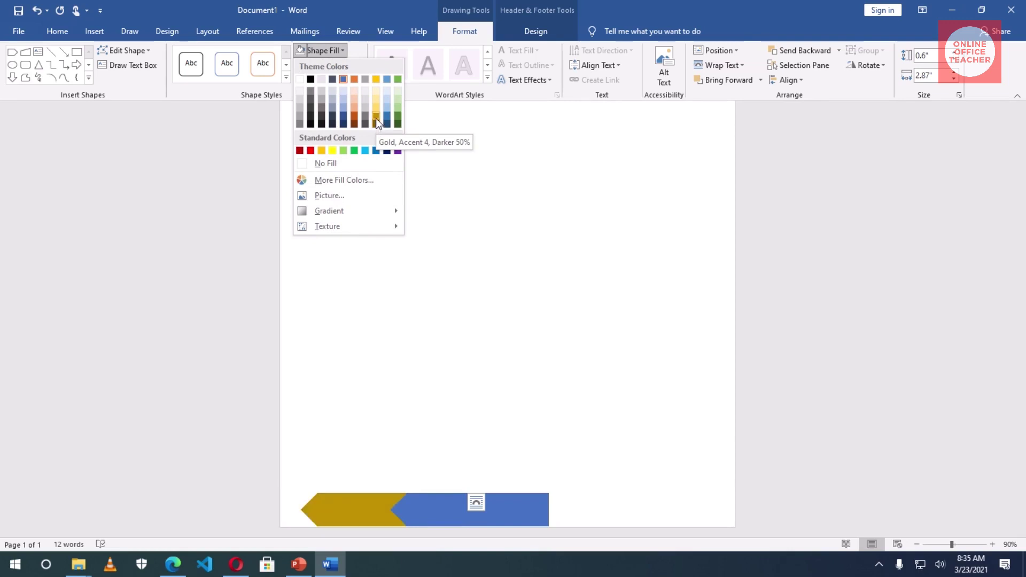
{"action": "left_click", "coordinate": [376, 117]}
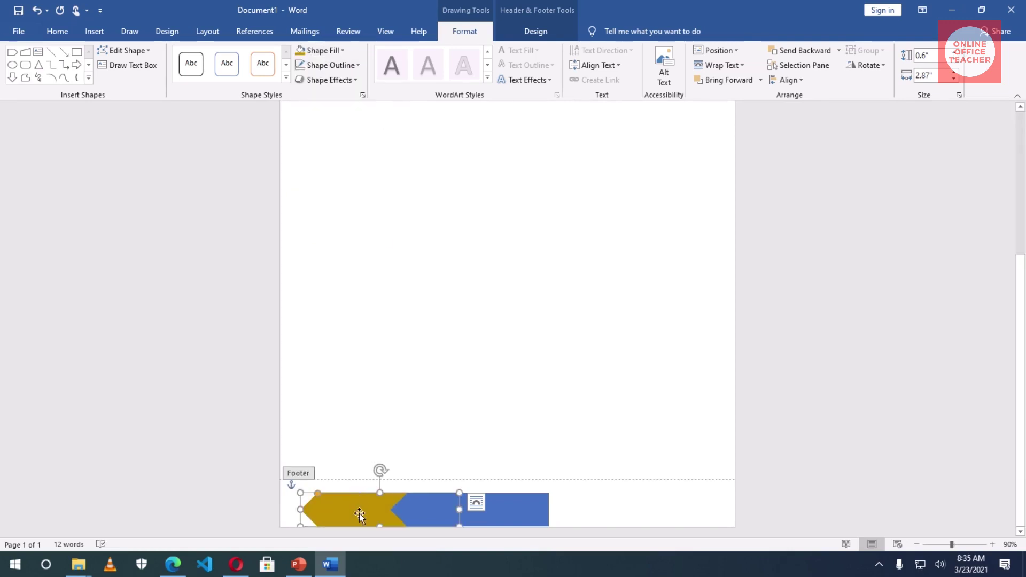
- Move the gold arrow to the left page edge and slide the blue arrow left over it
{"action": "left_click_drag", "start_coordinate": [363, 512], "coordinate": [322, 519]}
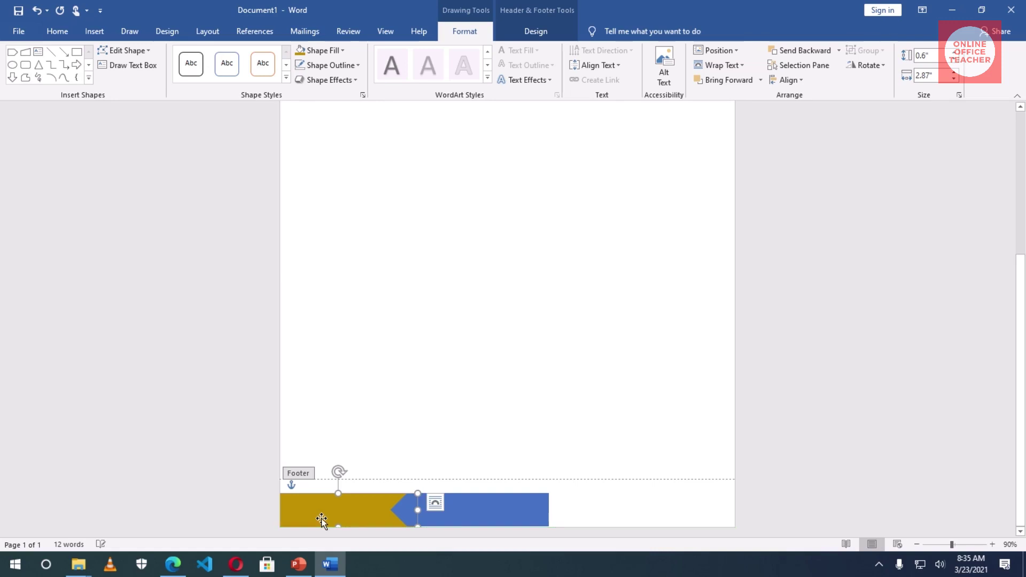
{"action": "left_click_drag", "start_coordinate": [470, 516], "coordinate": [401, 524]}
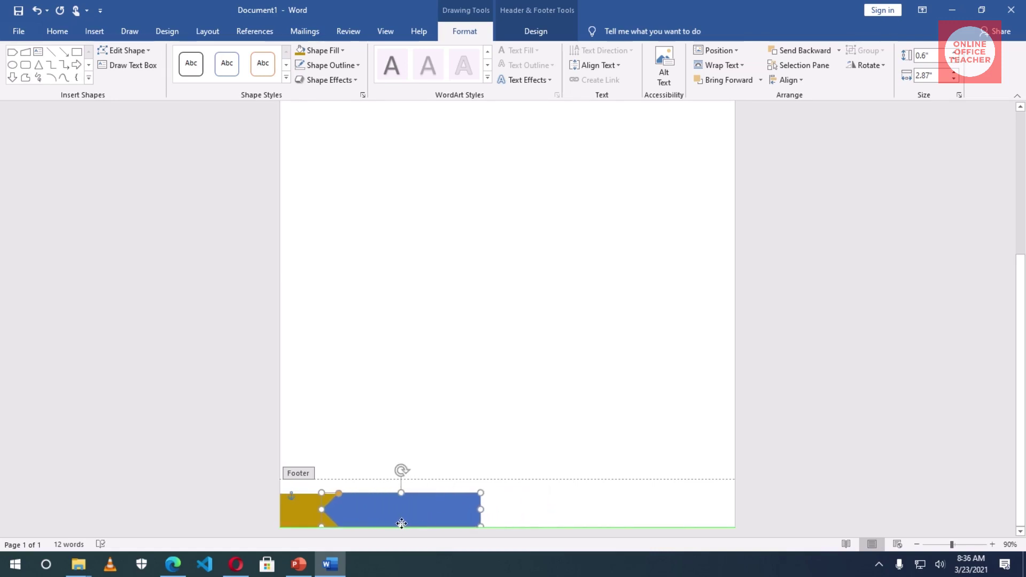
{"action": "left_click_drag", "start_coordinate": [402, 523], "coordinate": [402, 523]}
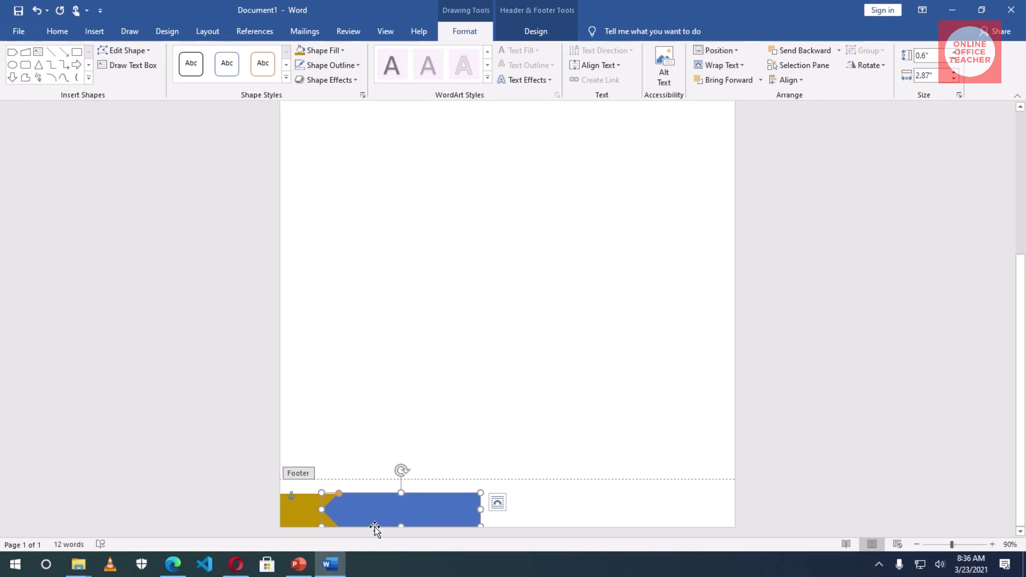
- Fill the blue footer arrow light gold and paste a copy slid further right
{"action": "left_click", "coordinate": [336, 50]}
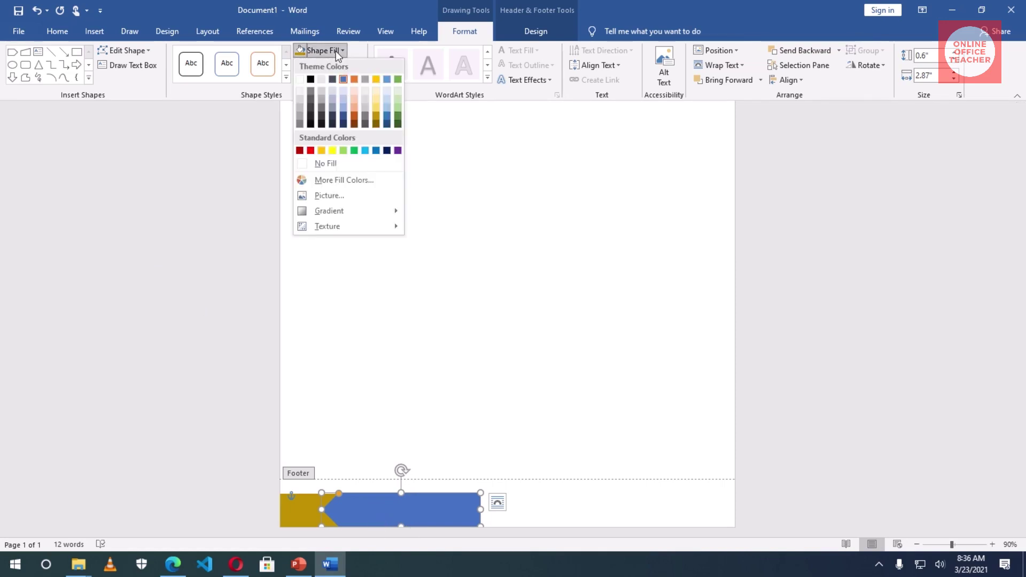
{"action": "left_click", "coordinate": [374, 108]}
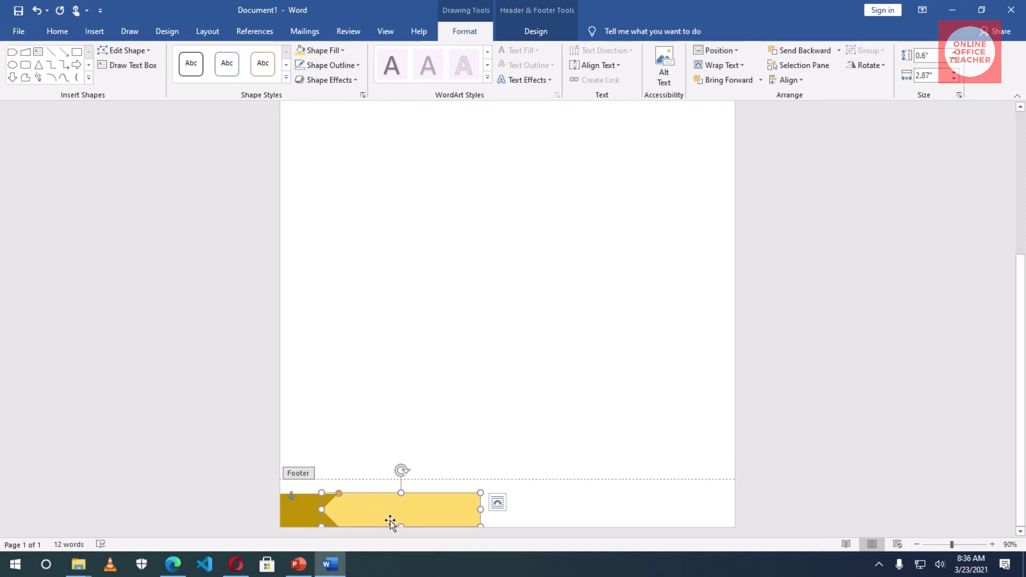
{"action": "left_click", "coordinate": [58, 32]}
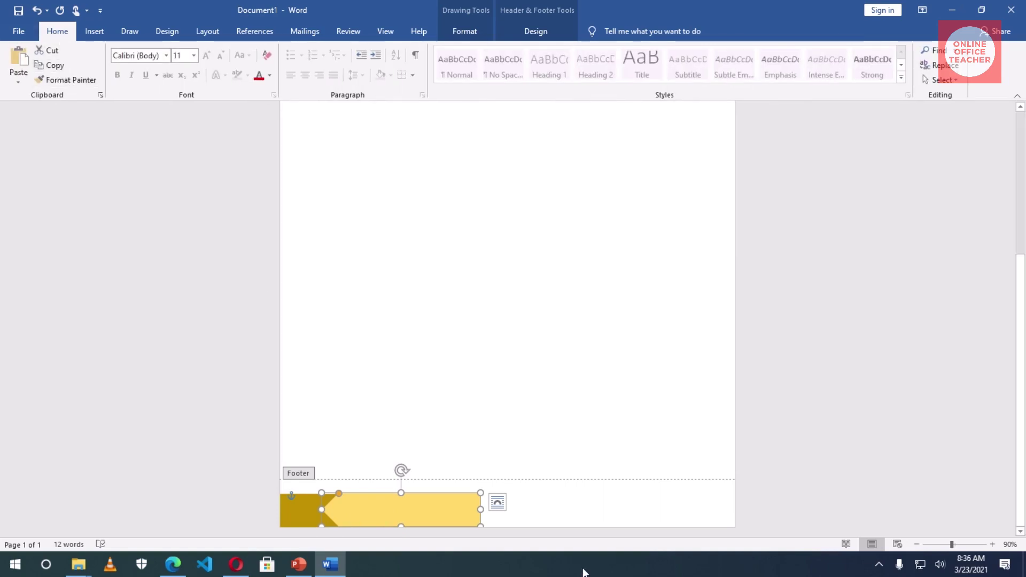
{"action": "left_click", "coordinate": [550, 513]}
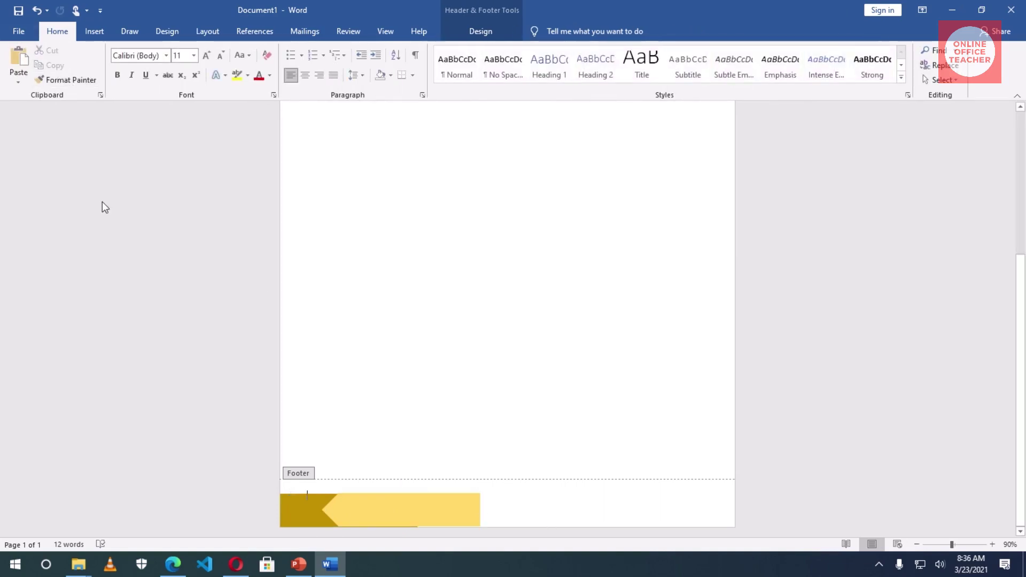
{"action": "left_click", "coordinate": [18, 65]}
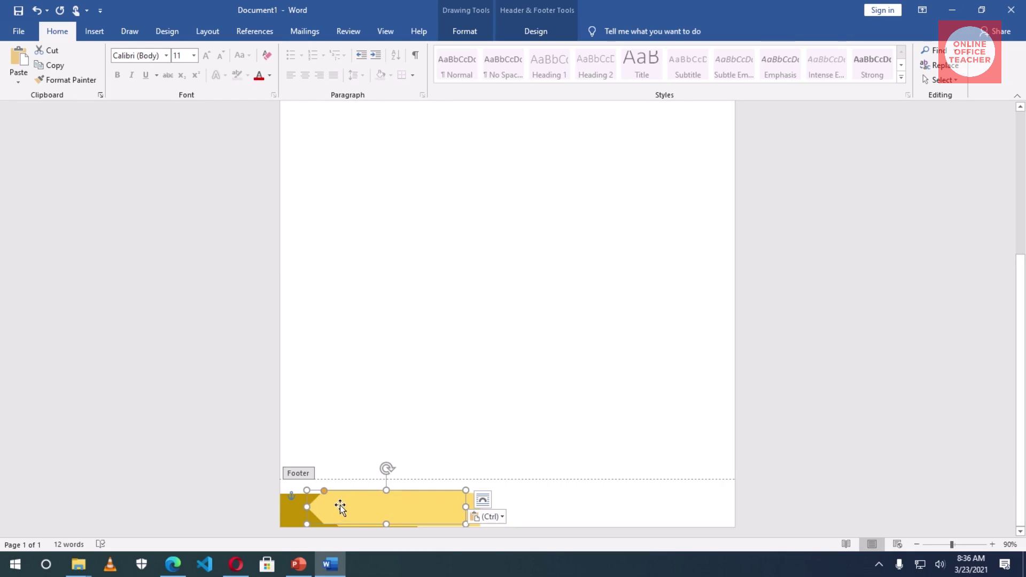
{"action": "left_click_drag", "start_coordinate": [338, 506], "coordinate": [431, 515]}
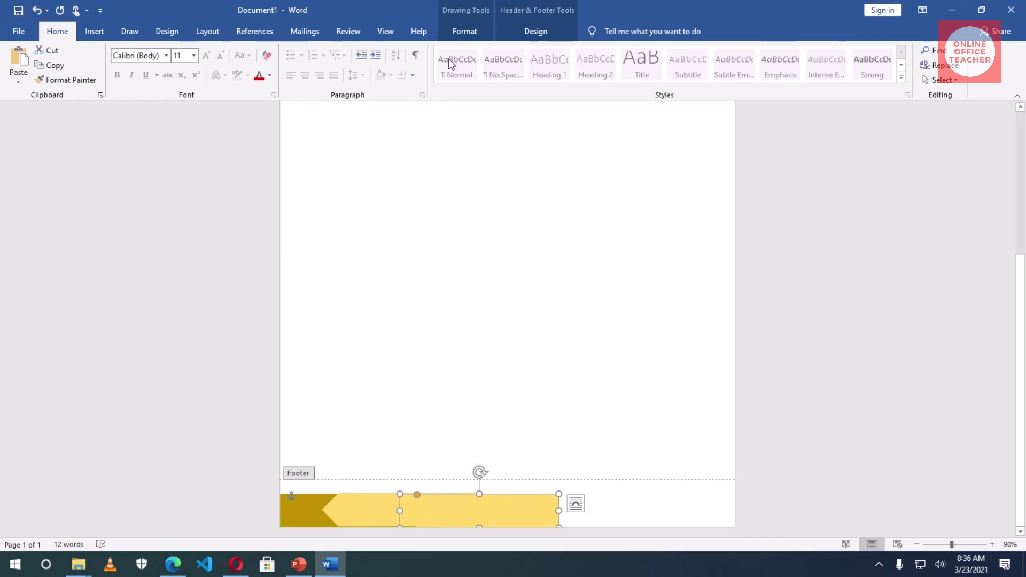
- Fill the third footer chevron with Gold, Accent 4, Lighter 60%
{"action": "left_click", "coordinate": [471, 35]}
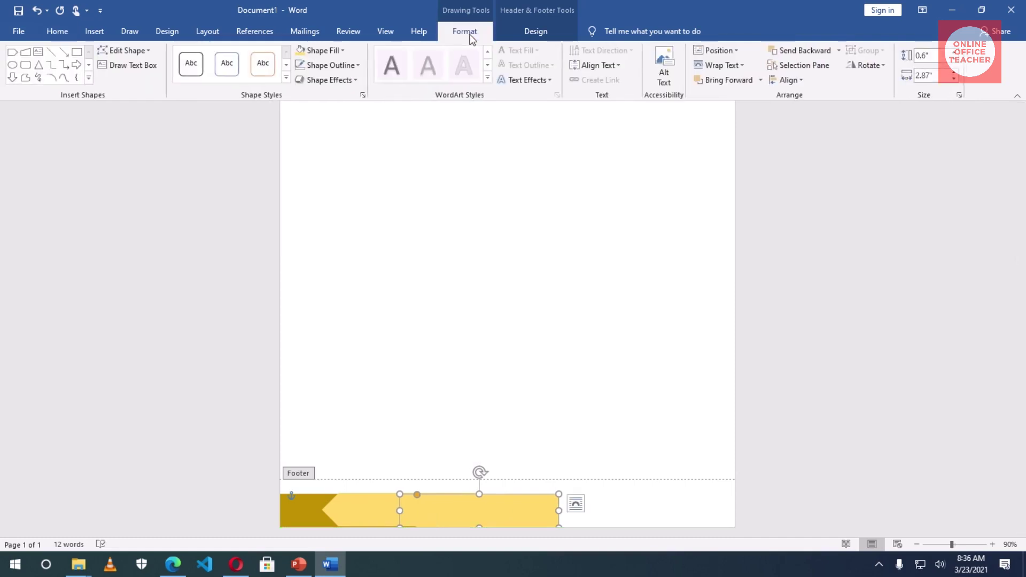
{"action": "left_click", "coordinate": [335, 50]}
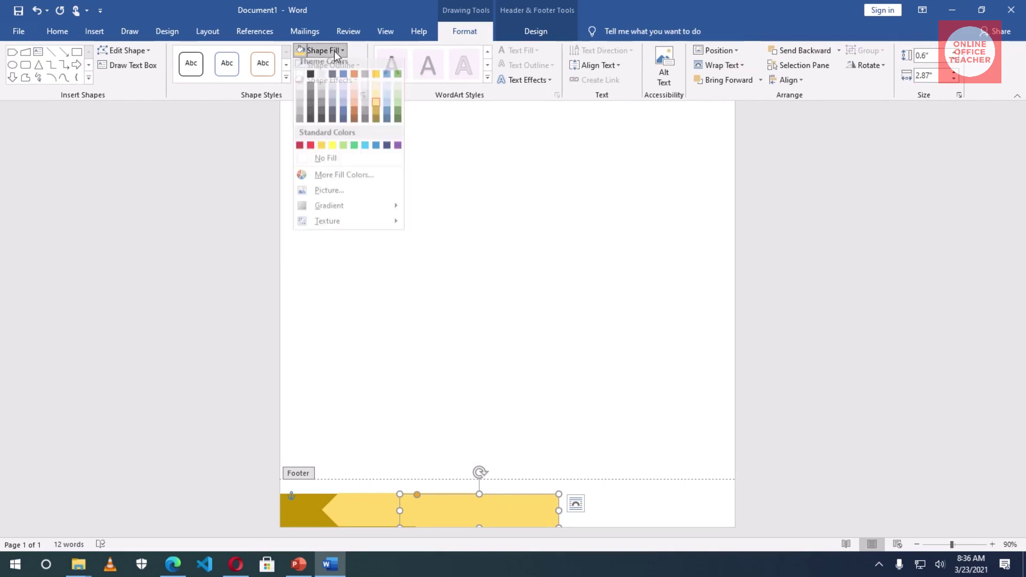
{"action": "left_click", "coordinate": [377, 99]}
- Drag the three footer chevrons right to spread them along the footer band
{"action": "left_click", "coordinate": [452, 505]}
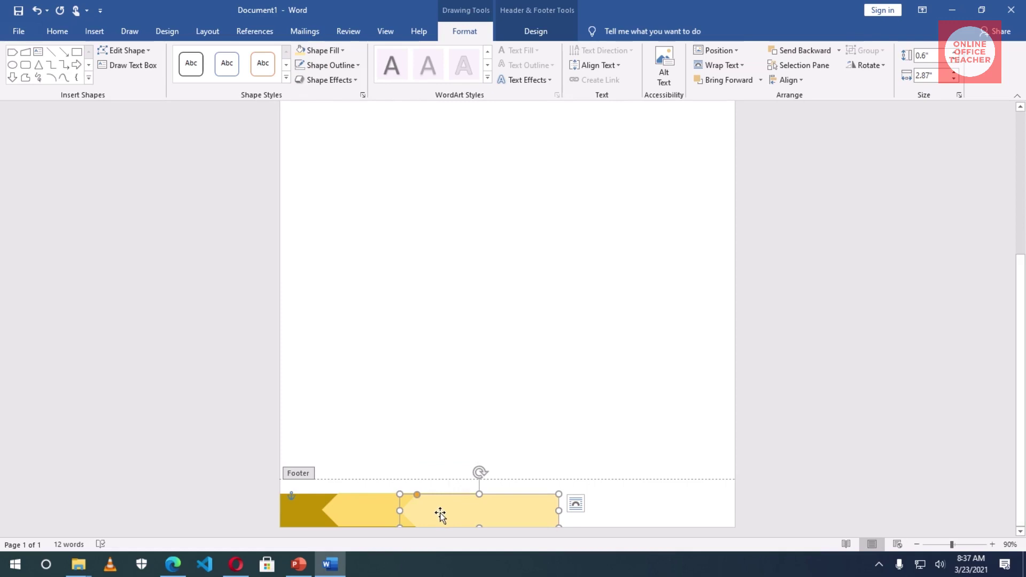
{"action": "left_click_drag", "start_coordinate": [441, 513], "coordinate": [497, 518]}
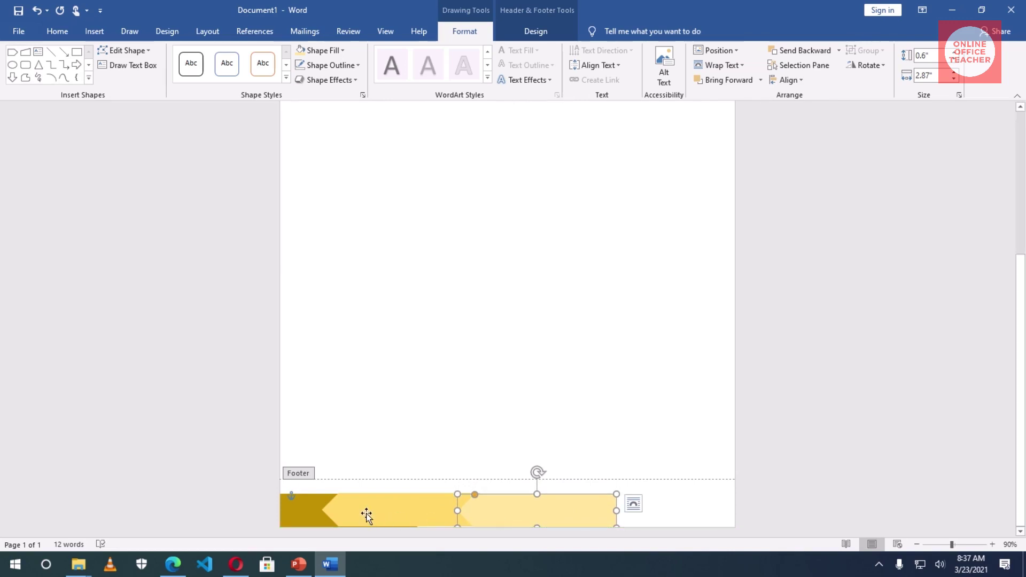
{"action": "left_click_drag", "start_coordinate": [369, 513], "coordinate": [434, 518]}
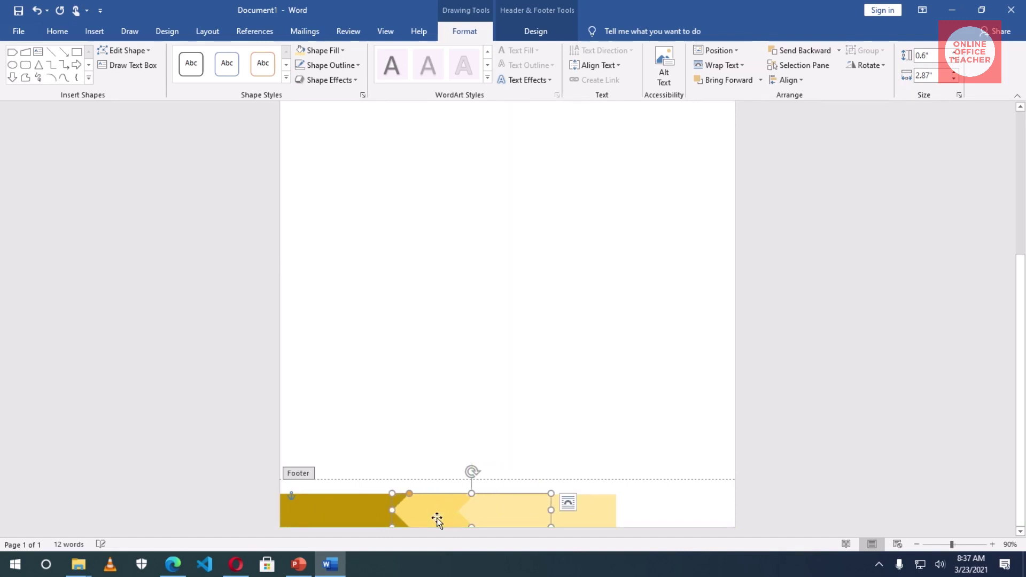
{"action": "left_click_drag", "start_coordinate": [583, 517], "coordinate": [653, 517]}
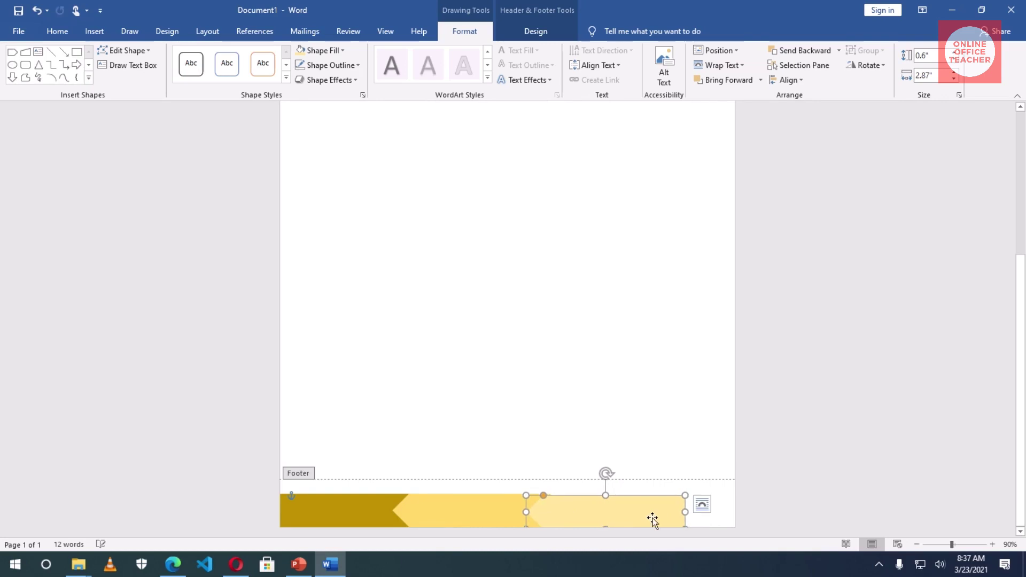
{"action": "left_click_drag", "start_coordinate": [598, 518], "coordinate": [598, 514]}
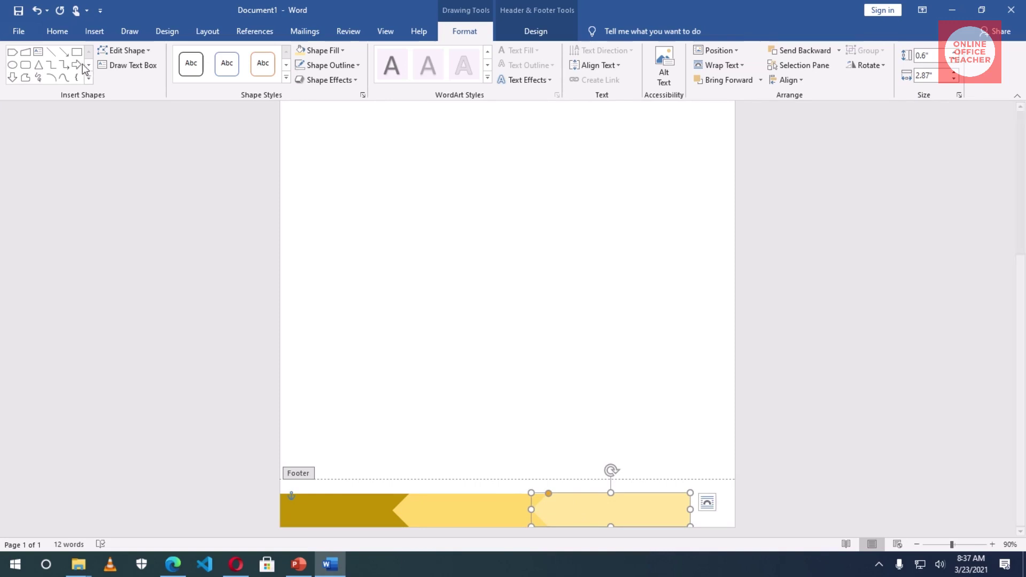
- Paste a copy of the chevron and place it at the footer's right end
{"action": "left_click", "coordinate": [60, 34]}
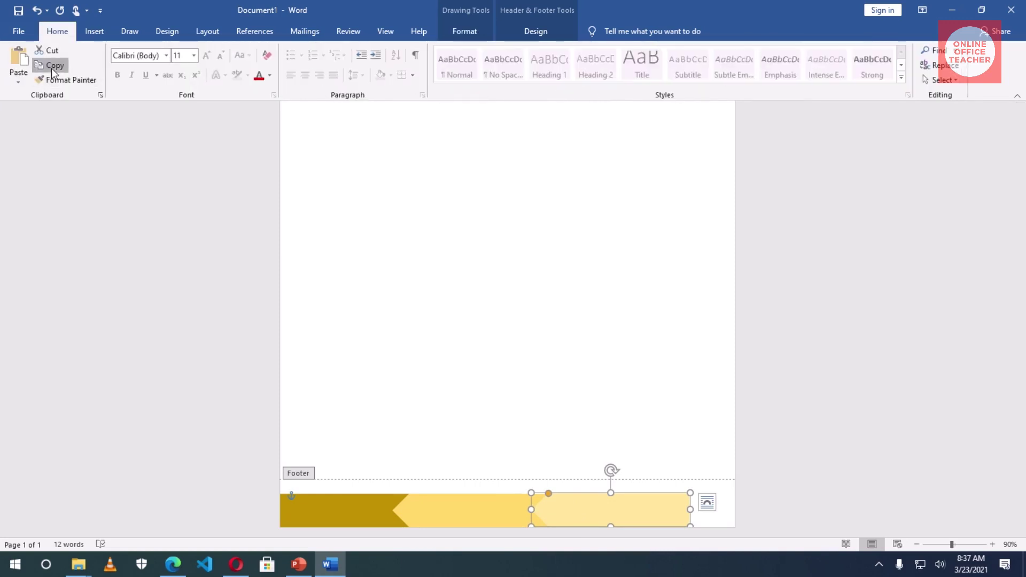
{"action": "left_click", "coordinate": [708, 518]}
{"action": "left_click", "coordinate": [19, 61]}
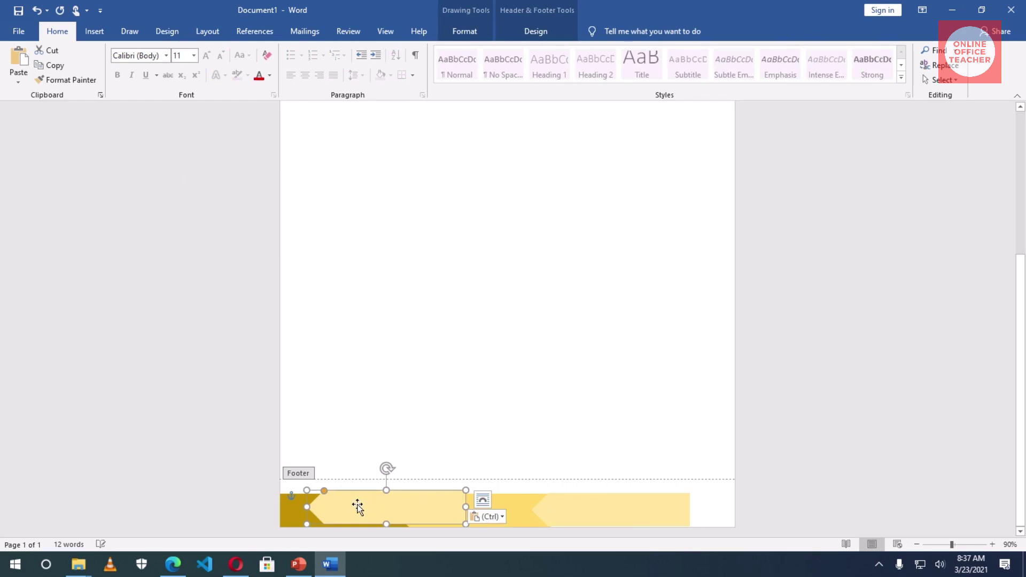
{"action": "left_click_drag", "start_coordinate": [359, 504], "coordinate": [643, 499]}
{"action": "key", "text": "Up"}
{"action": "key", "text": "Up"}
{"action": "key", "text": "Up"}
{"action": "key", "text": "Up"}
{"action": "key", "text": "Up"}
{"action": "key", "text": "Up"}
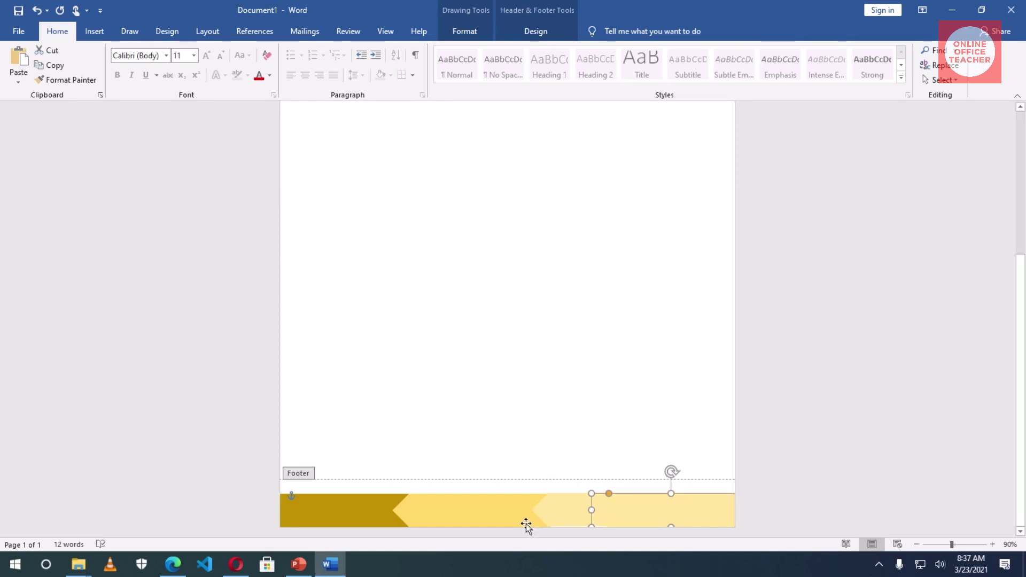
- Give the new end chevron the palest cream fill
{"action": "left_click", "coordinate": [464, 31]}
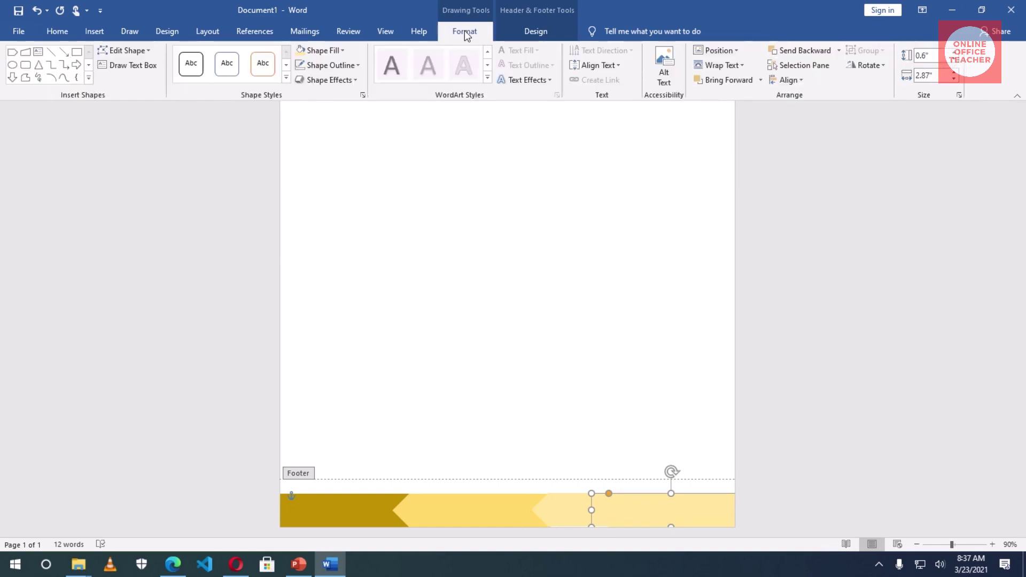
{"action": "left_click", "coordinate": [335, 50]}
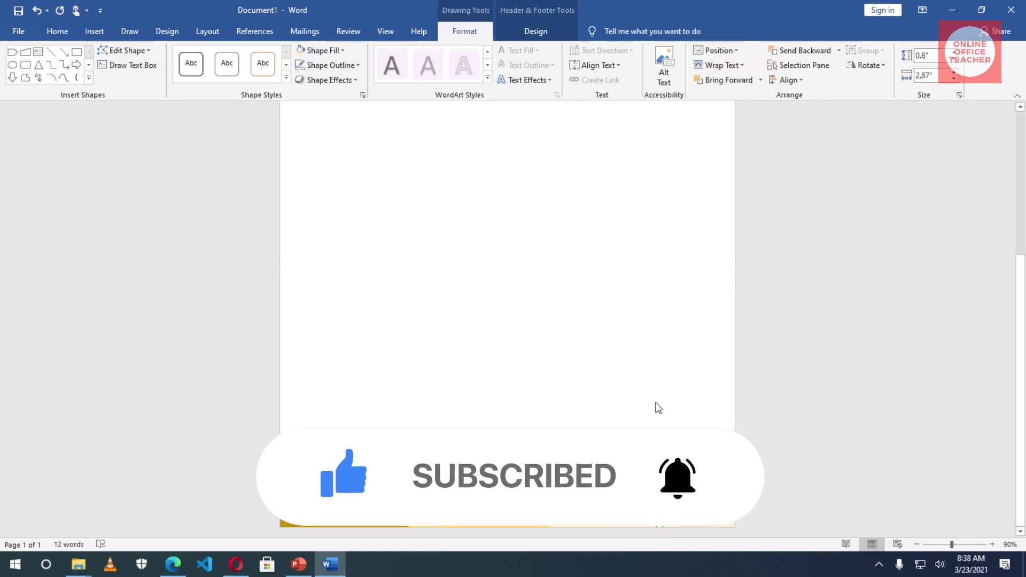
{"action": "left_click", "coordinate": [556, 489]}
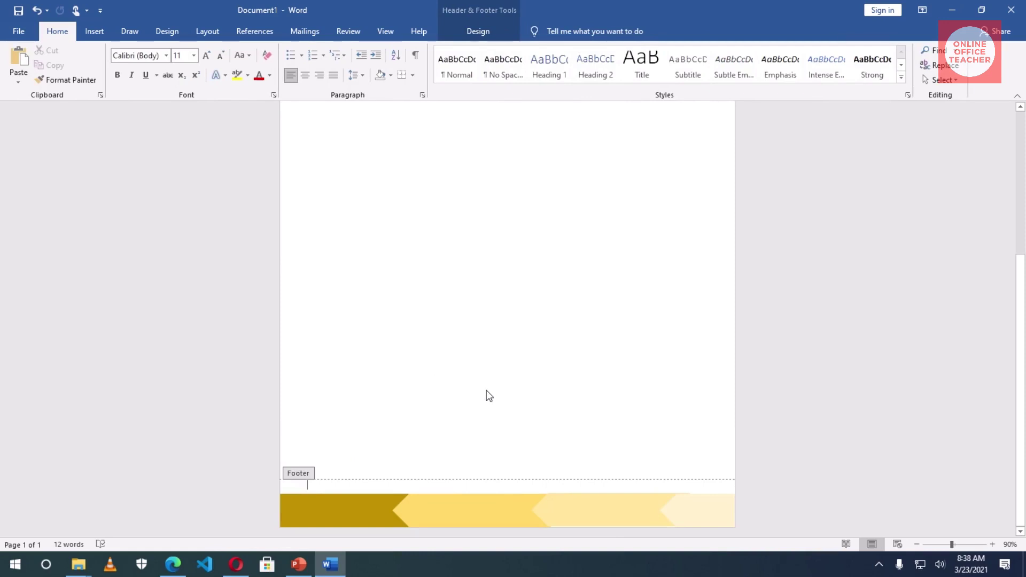
{"action": "scroll", "coordinate": [486, 390], "scroll_direction": "up", "scroll_amount": 5}
{"action": "scroll", "coordinate": [487, 395], "scroll_direction": "up", "scroll_amount": 1}
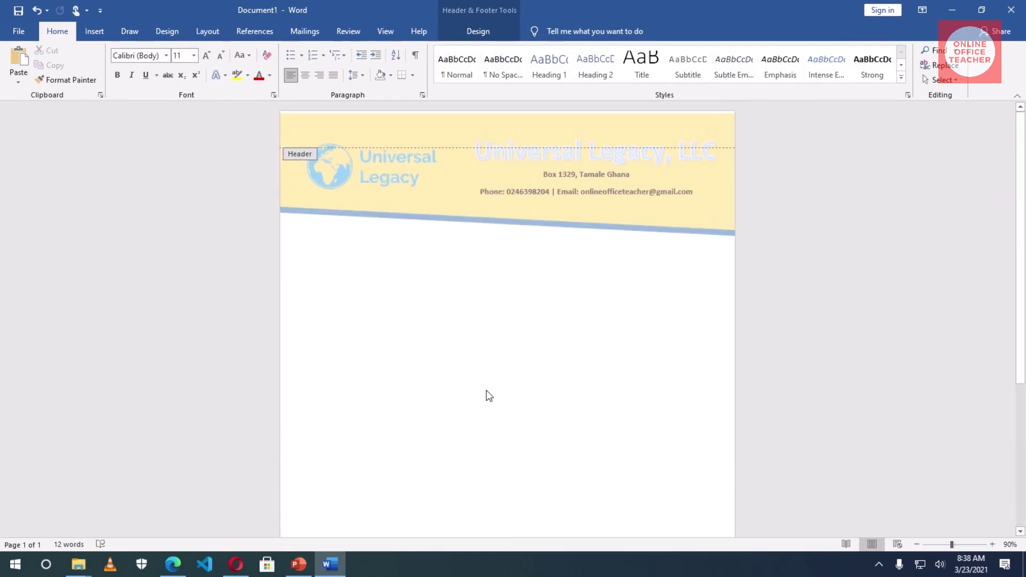
{"action": "scroll", "coordinate": [486, 393], "scroll_direction": "down", "scroll_amount": 5}
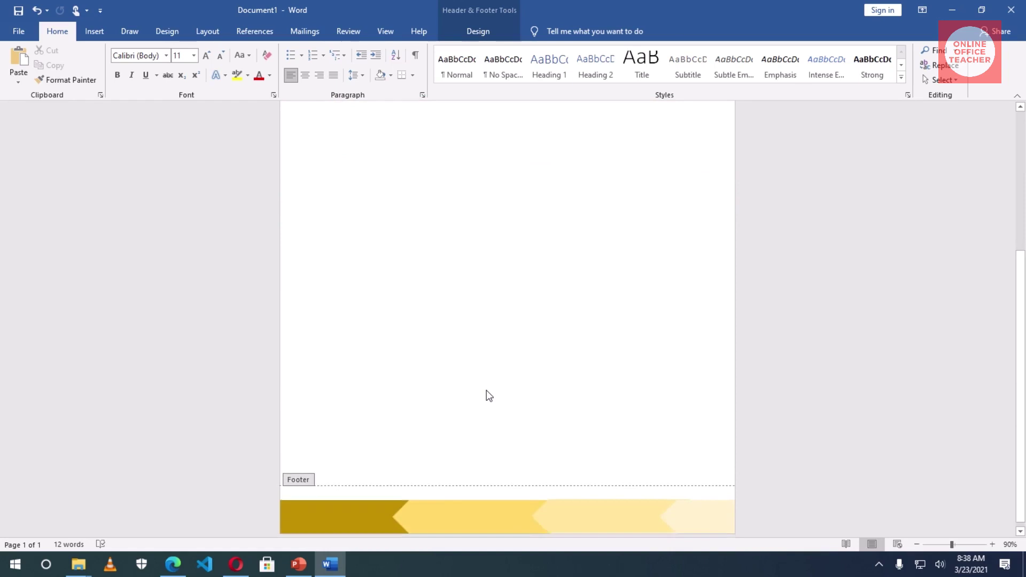
{"action": "left_click", "coordinate": [577, 517]}
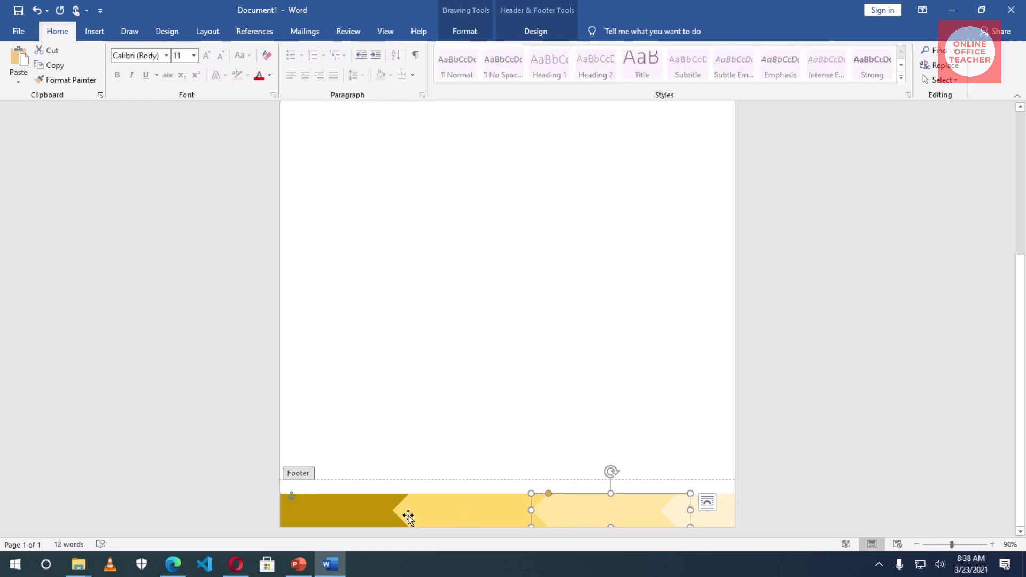
{"action": "left_click", "coordinate": [348, 513]}
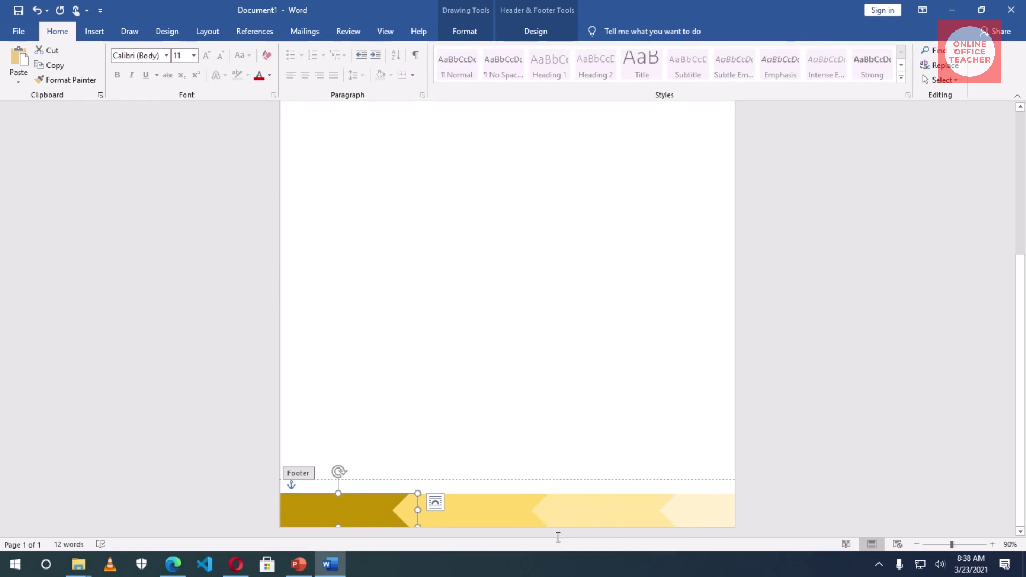
- Close Header and Footer and scroll back to the letter body under the yellow banner
{"action": "left_click", "coordinate": [541, 32]}
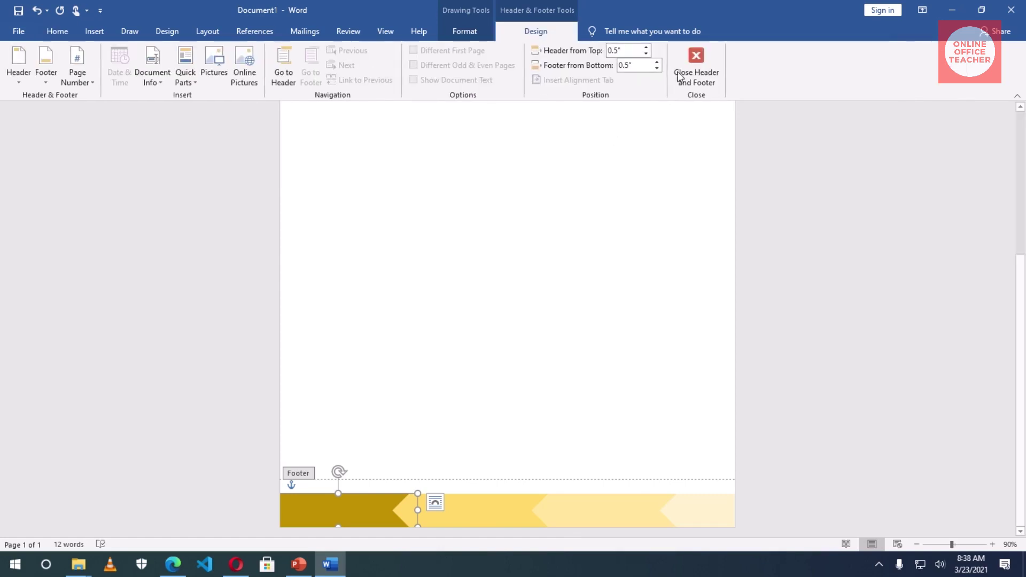
{"action": "left_click", "coordinate": [693, 57]}
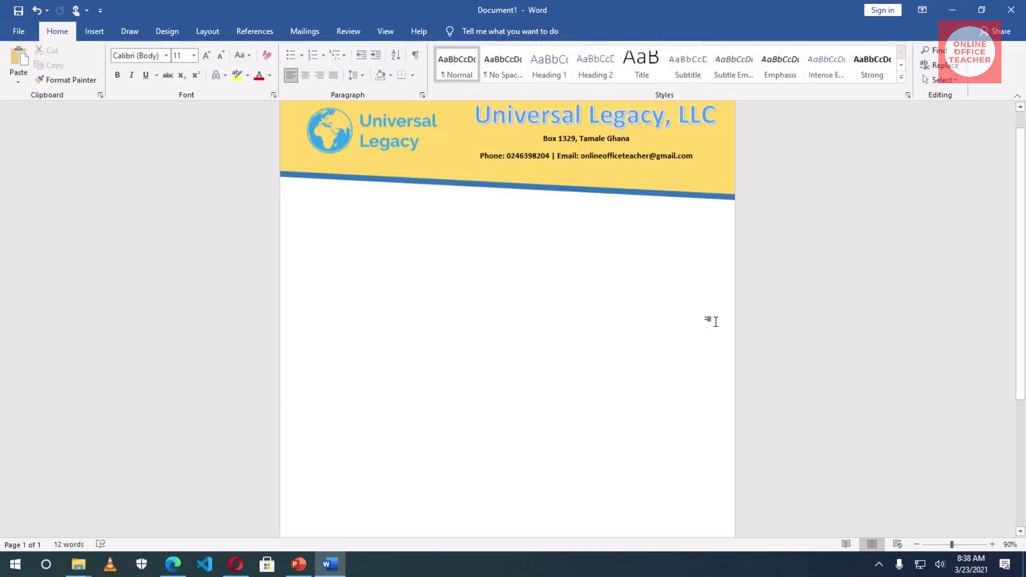
{"action": "scroll", "coordinate": [633, 353], "scroll_direction": "down", "scroll_amount": 3}
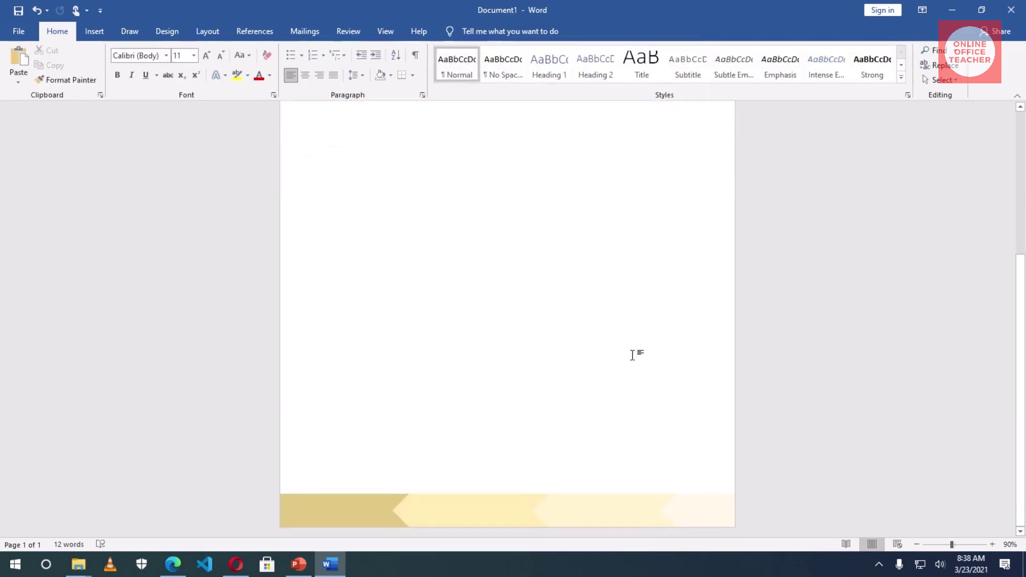
{"action": "scroll", "coordinate": [632, 353], "scroll_direction": "up", "scroll_amount": 6}
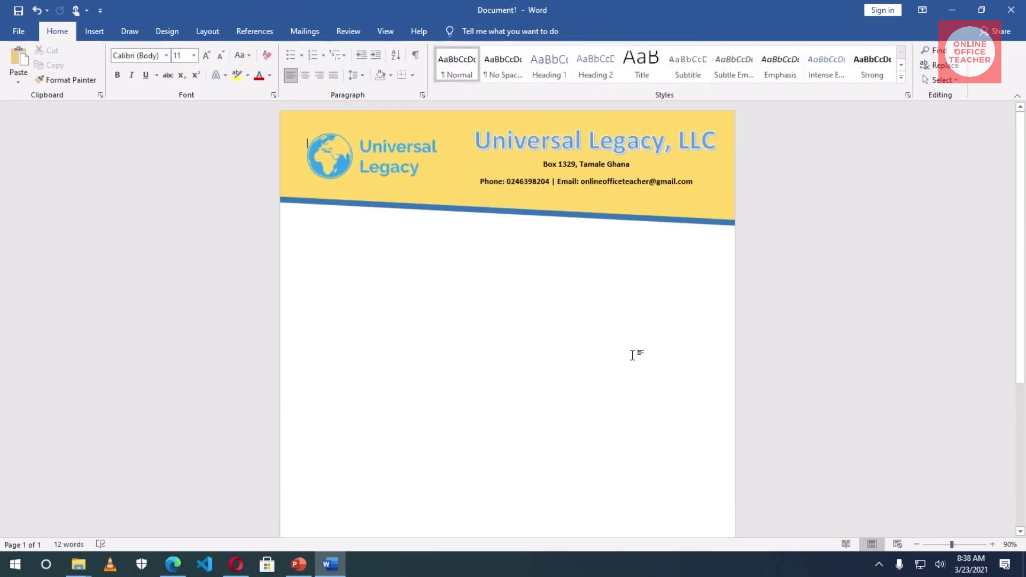
{"action": "scroll", "coordinate": [632, 354], "scroll_direction": "down", "scroll_amount": 6}
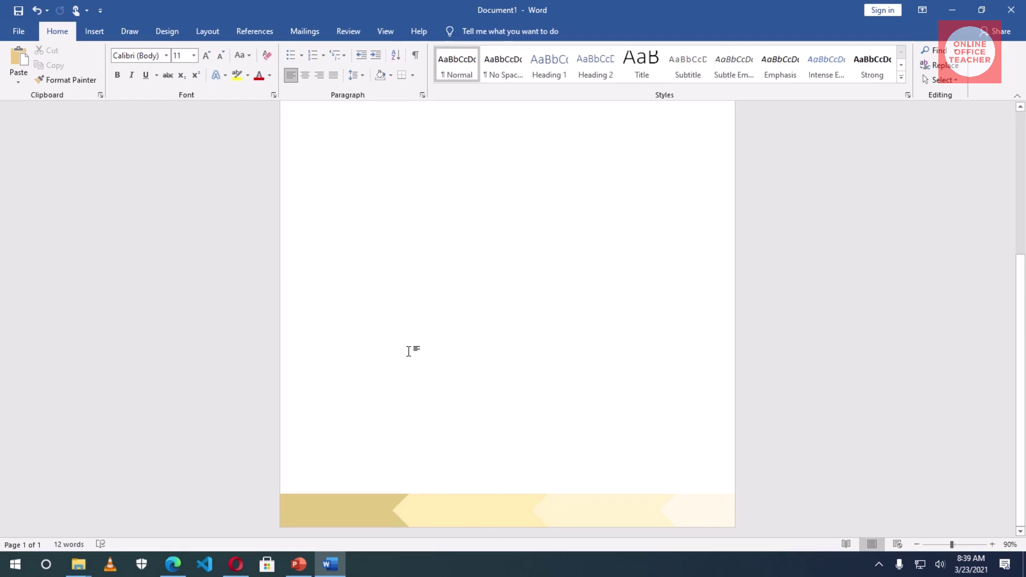
{"action": "scroll", "coordinate": [408, 351], "scroll_direction": "up", "scroll_amount": 5}
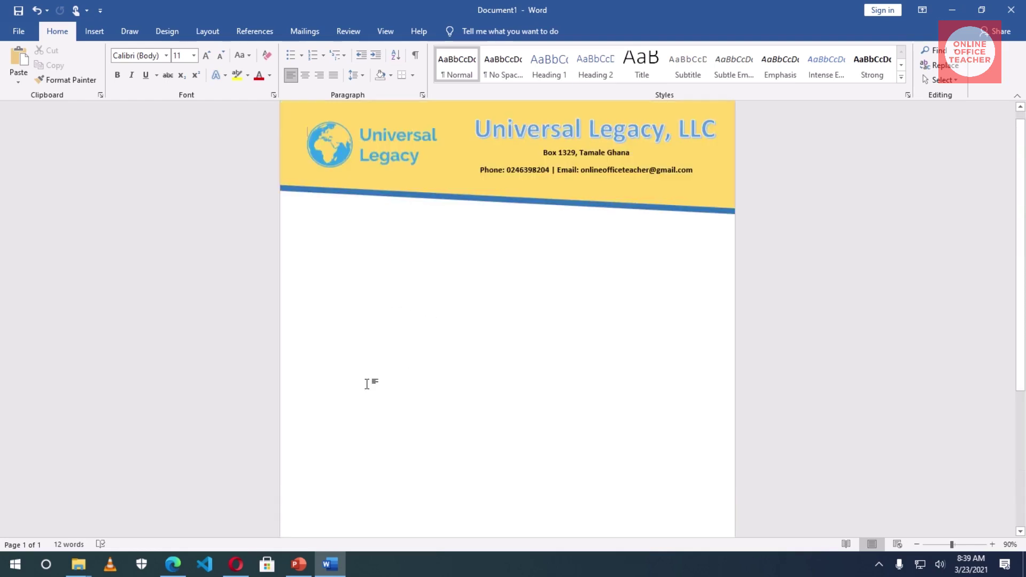
{"action": "left_click", "coordinate": [97, 33]}
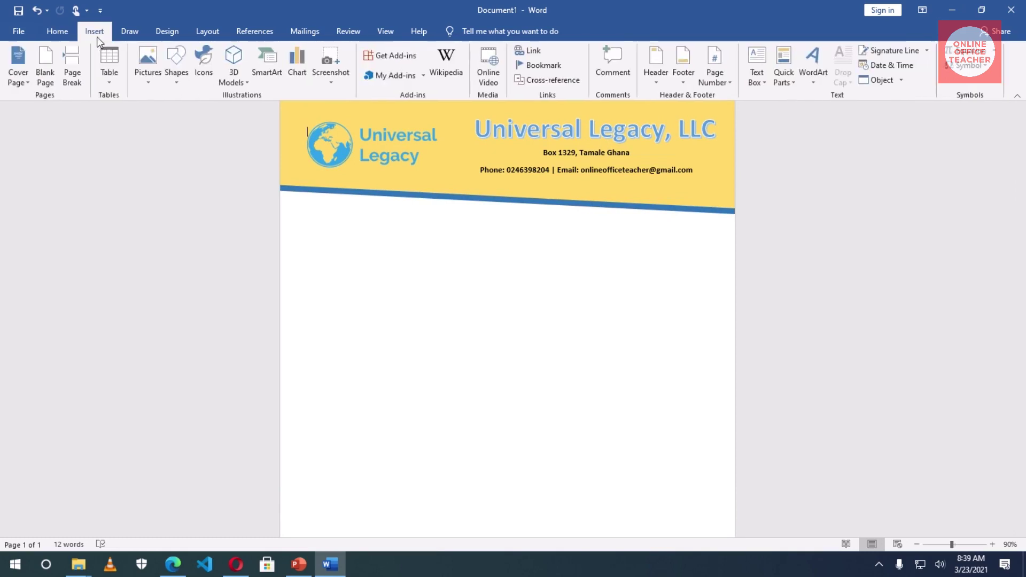
- Insert a blank page, then undo it
{"action": "left_click", "coordinate": [46, 67]}
{"action": "scroll", "coordinate": [546, 340], "scroll_direction": "down", "scroll_amount": 3}
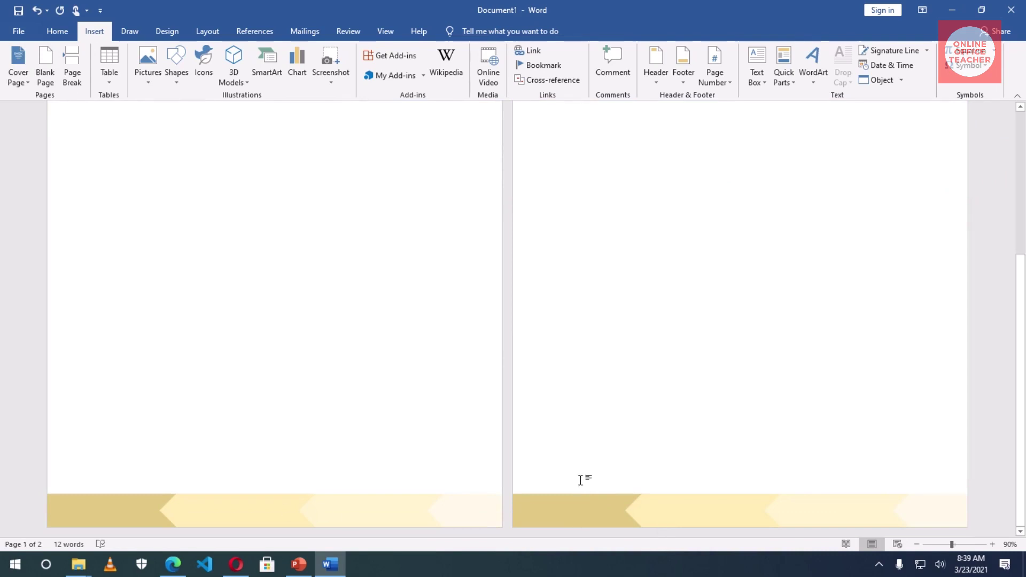
{"action": "key", "text": "ctrl+z"}
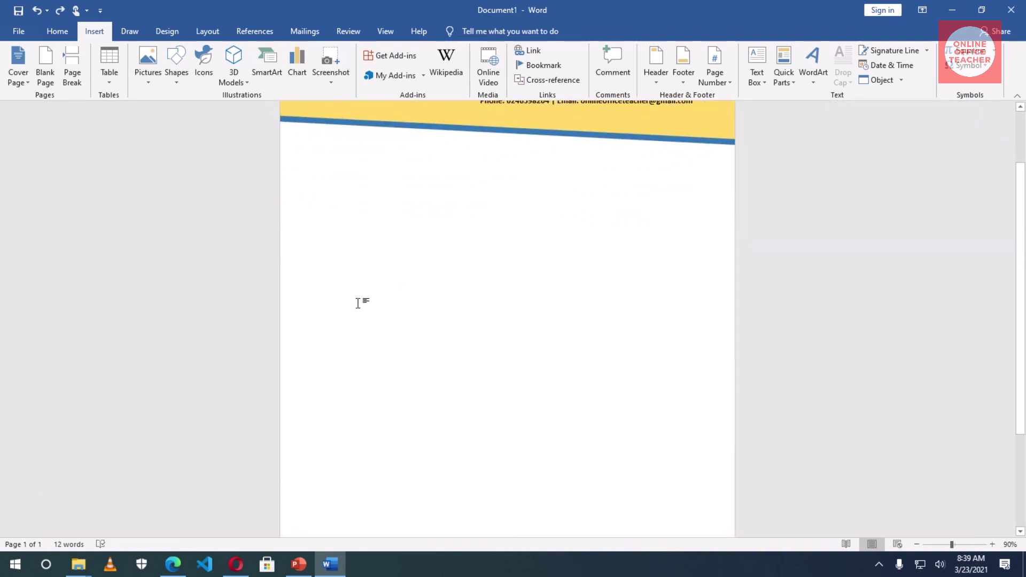
- Add empty lines and a page break to start a second page
{"action": "key", "text": "ctrl+a"}
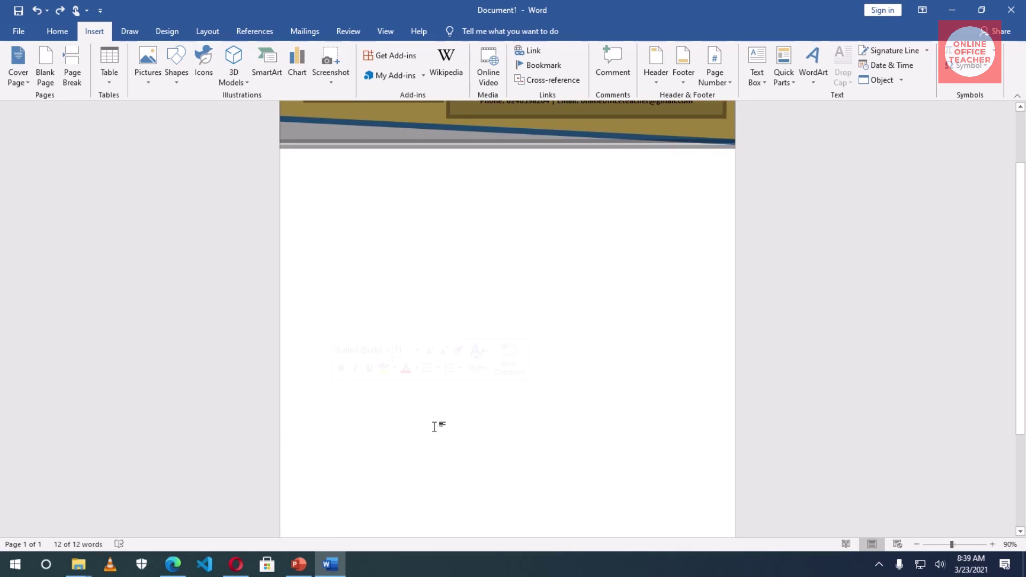
{"action": "left_click", "coordinate": [394, 406]}
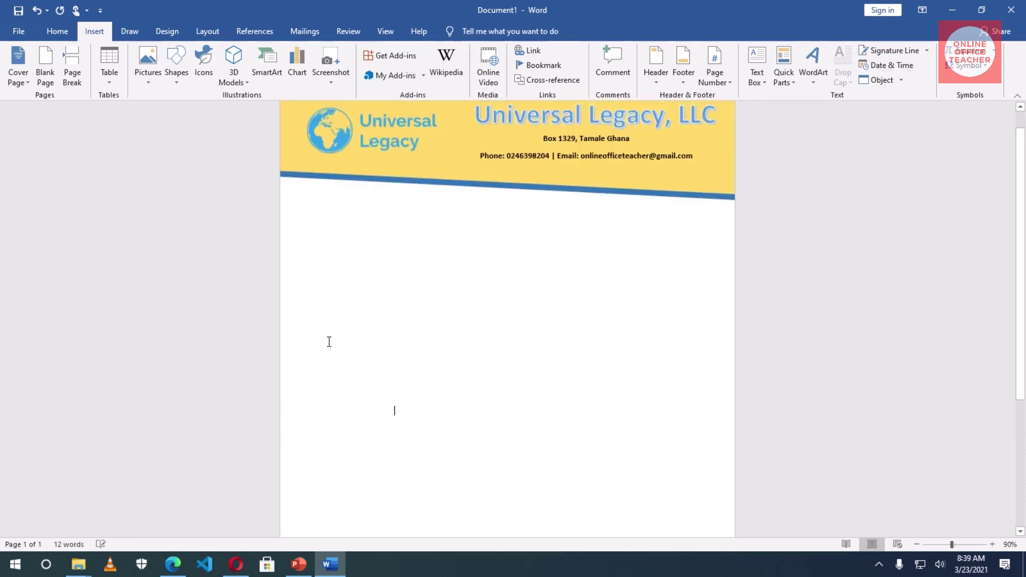
{"action": "key", "text": "Return"}
{"action": "key", "text": "Return"}
{"action": "key", "text": "Return"}
{"action": "key", "text": "Return"}
{"action": "key", "text": "Return"}
{"action": "scroll", "coordinate": [401, 326], "scroll_direction": "down", "scroll_amount": 2}
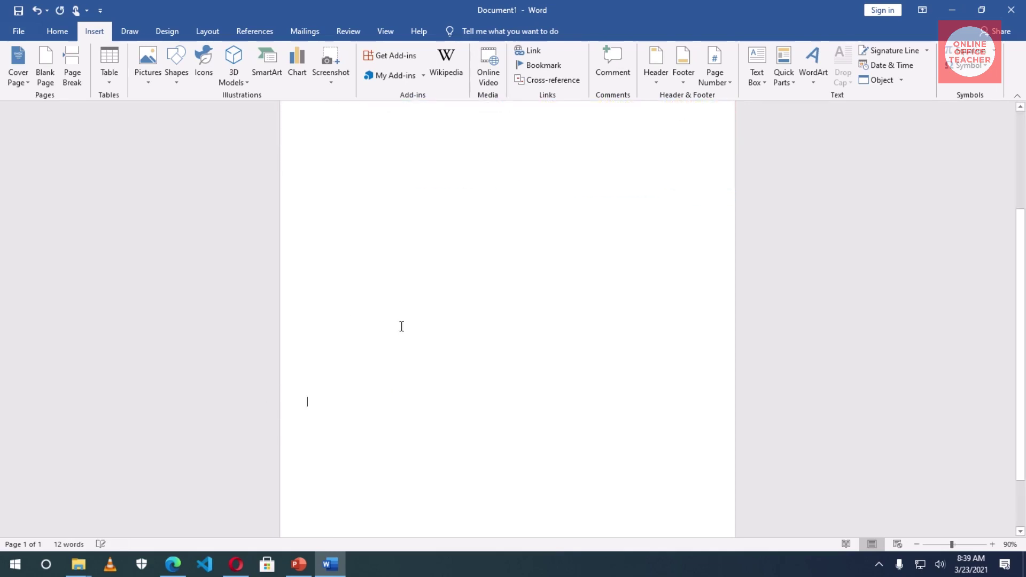
{"action": "scroll", "coordinate": [401, 326], "scroll_direction": "down", "scroll_amount": 1}
{"action": "key", "text": "ctrl+Return"}
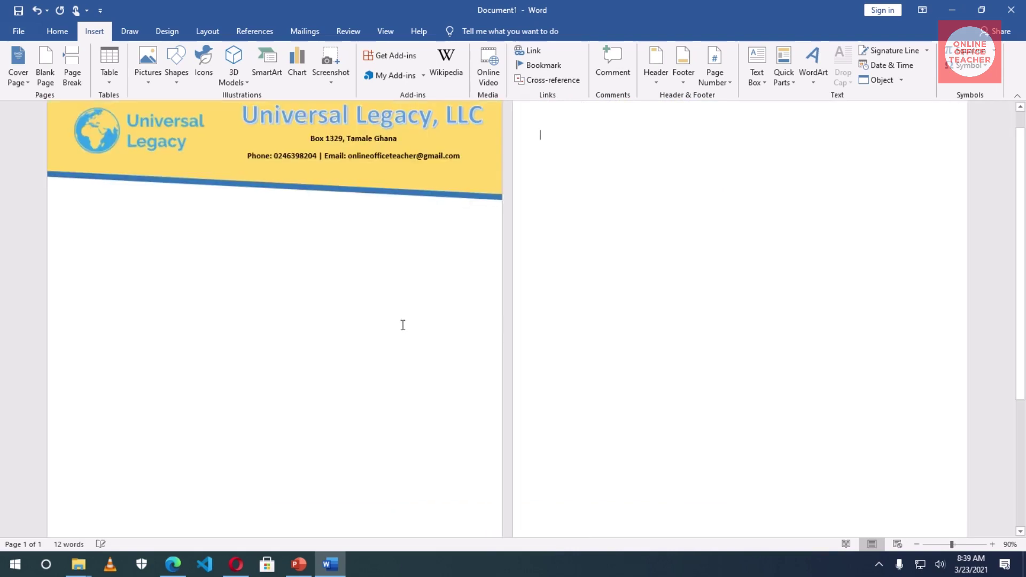
{"action": "scroll", "coordinate": [592, 313], "scroll_direction": "down", "scroll_amount": 5}
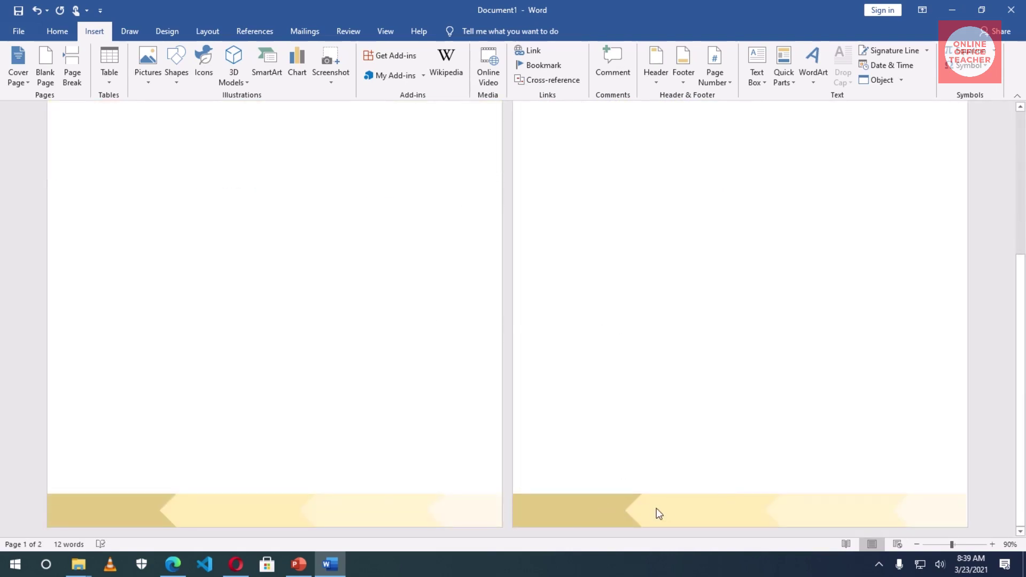
- Zoom out to view both pages, zoom back in, and delete the empty second page
{"action": "left_click", "coordinate": [917, 544]}
{"action": "left_click", "coordinate": [917, 544]}
{"action": "left_click", "coordinate": [917, 544]}
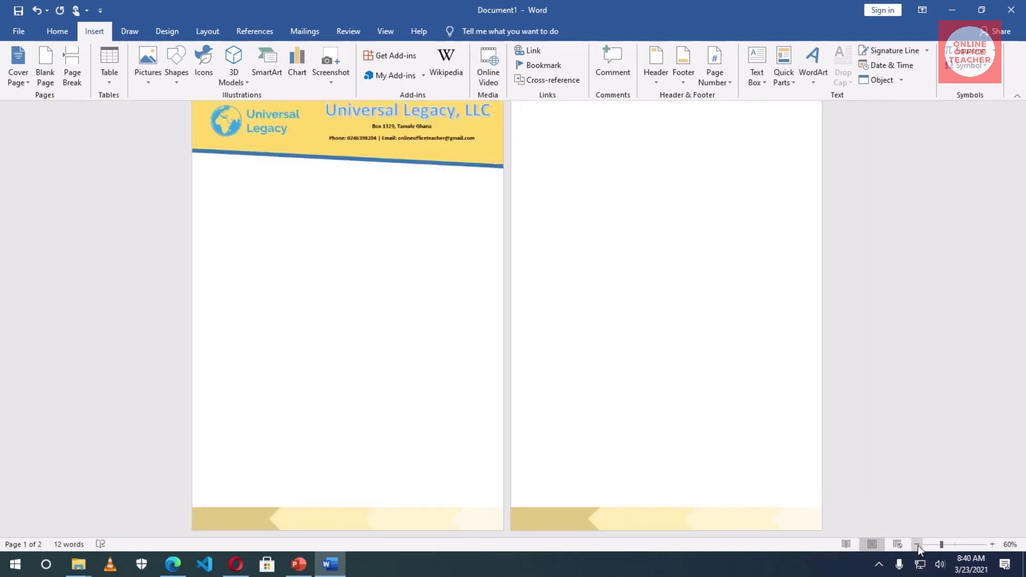
{"action": "left_click", "coordinate": [917, 544]}
{"action": "left_click", "coordinate": [917, 544]}
{"action": "left_click", "coordinate": [917, 544]}
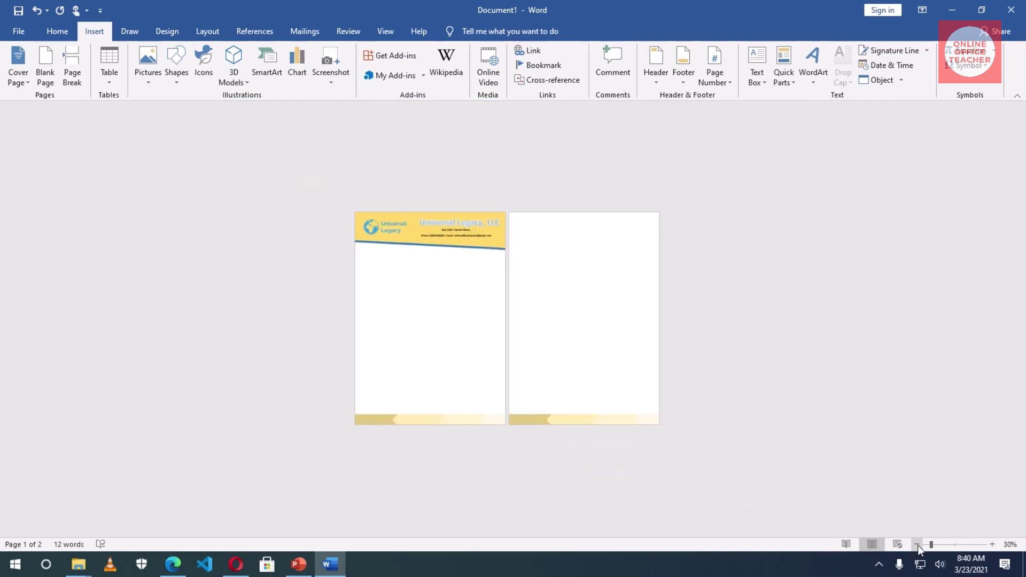
{"action": "left_click", "coordinate": [993, 544]}
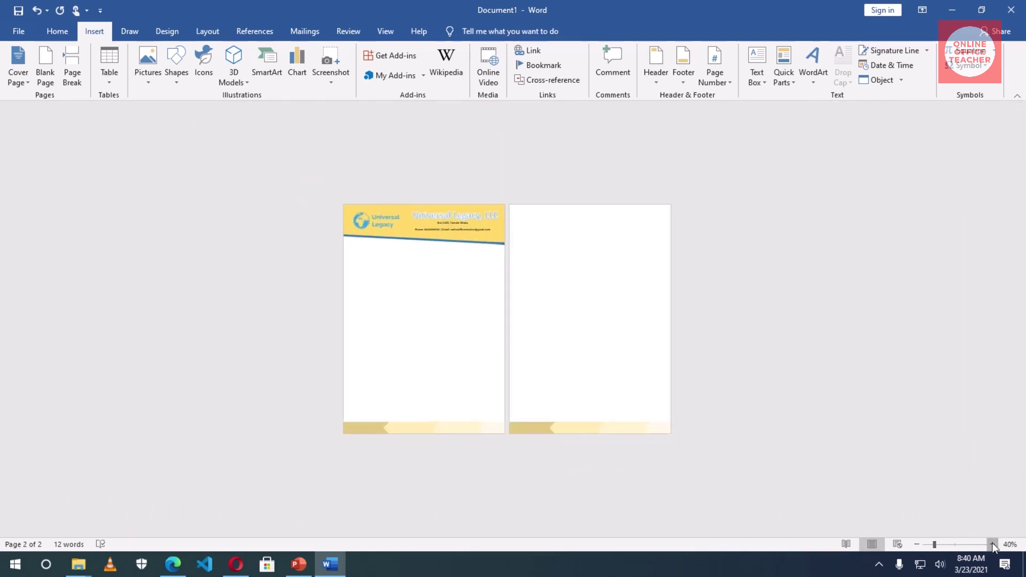
{"action": "left_click", "coordinate": [993, 544]}
{"action": "left_click", "coordinate": [993, 544]}
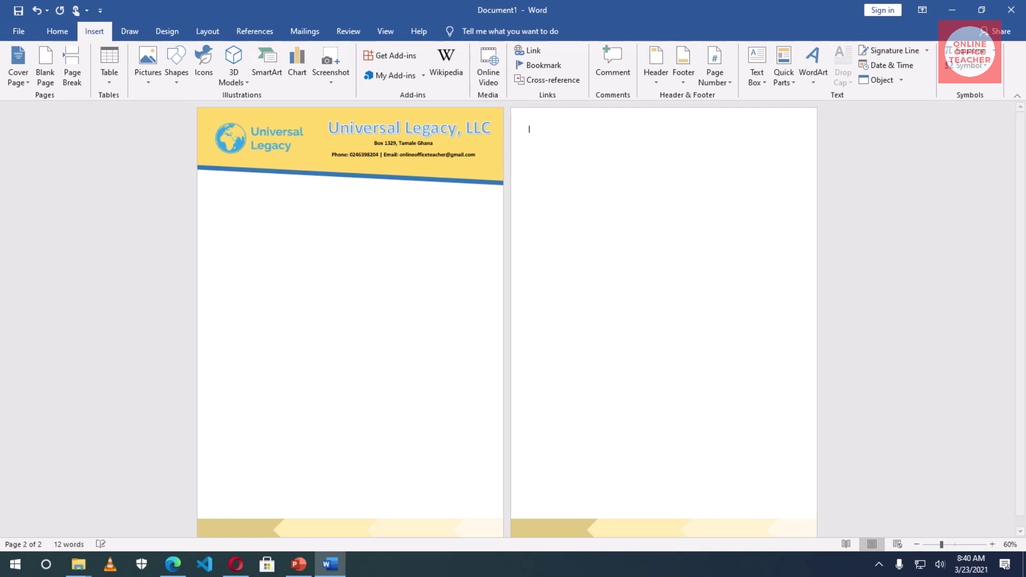
{"action": "key", "text": "BackSpace"}
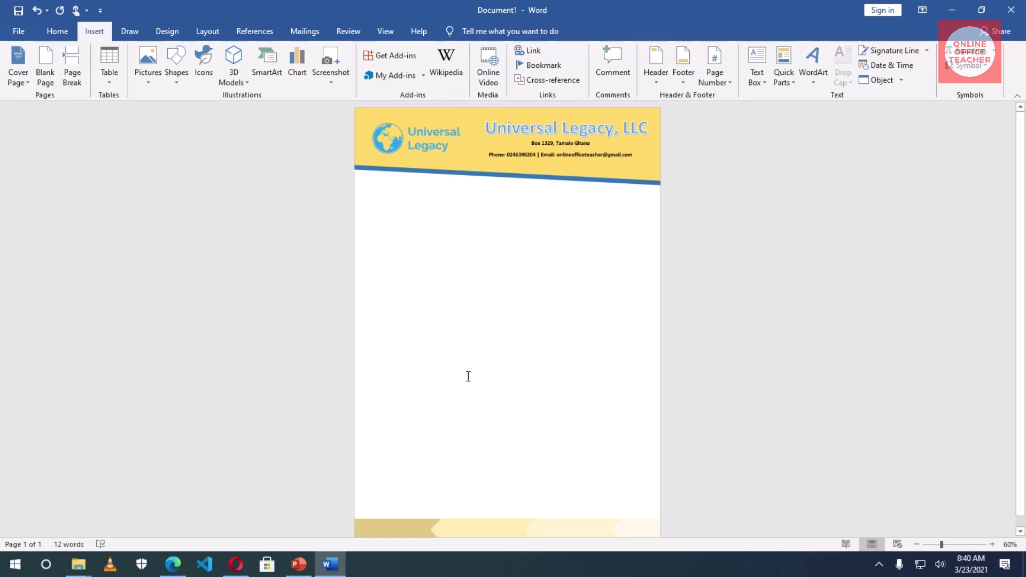
- Insert a Simple Text Box and move it just under the header
{"action": "left_click", "coordinate": [762, 83]}
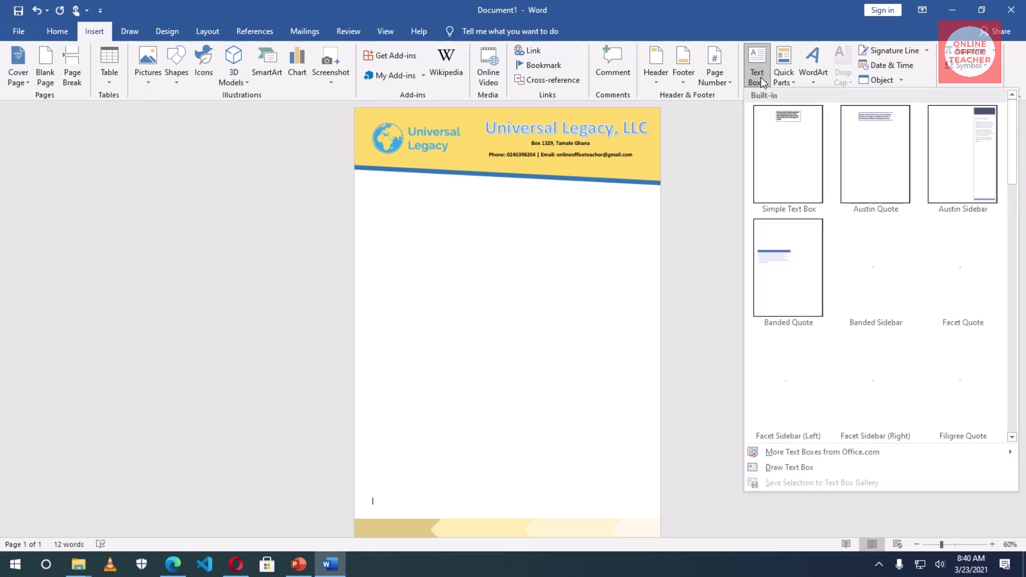
{"action": "left_click", "coordinate": [789, 127]}
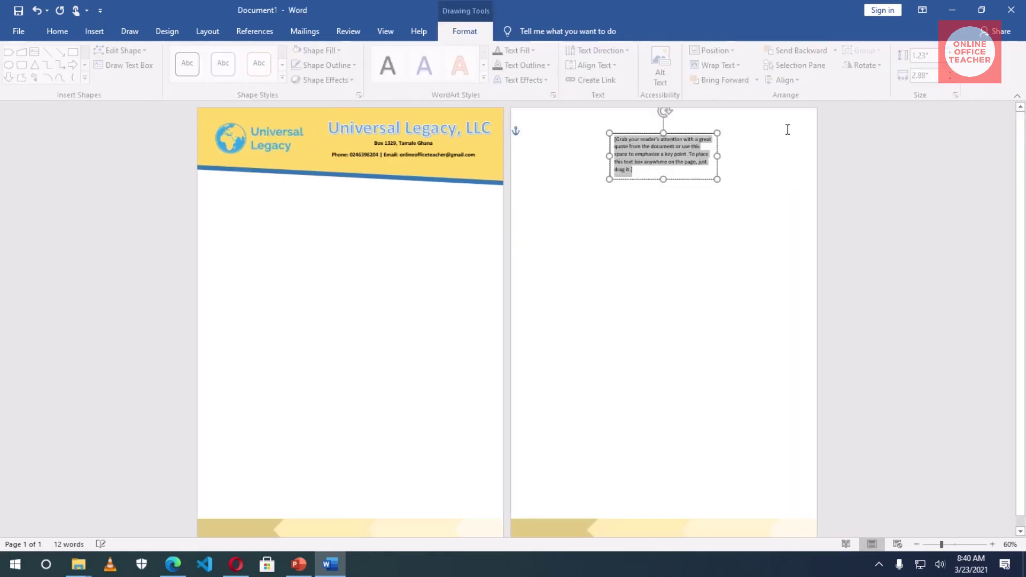
{"action": "left_click", "coordinate": [649, 133]}
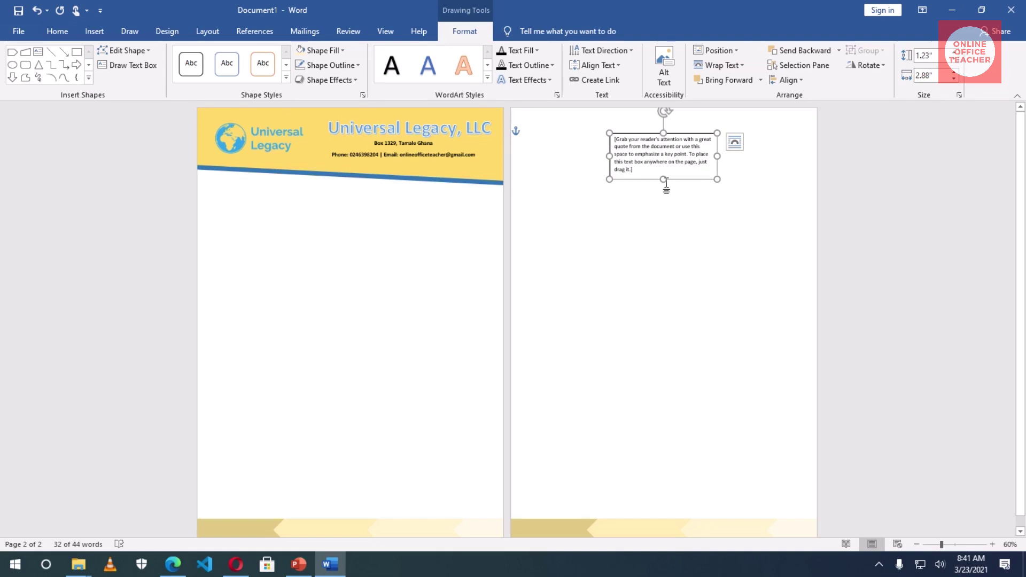
{"action": "left_click_drag", "start_coordinate": [644, 133], "coordinate": [414, 193]}
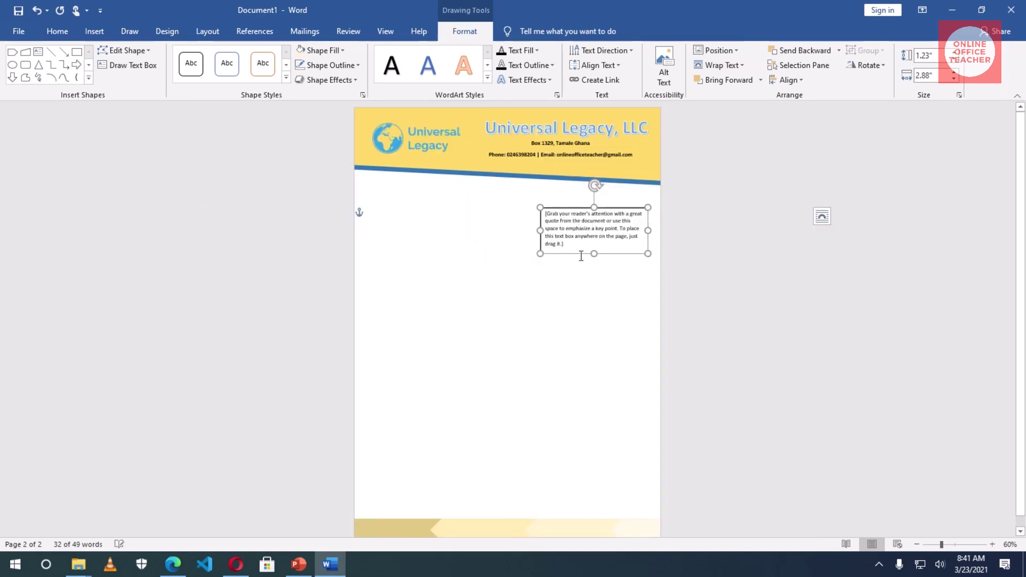
- Replace the box's placeholder with the auto-updating date March 23, 2021
{"action": "left_click", "coordinate": [592, 234]}
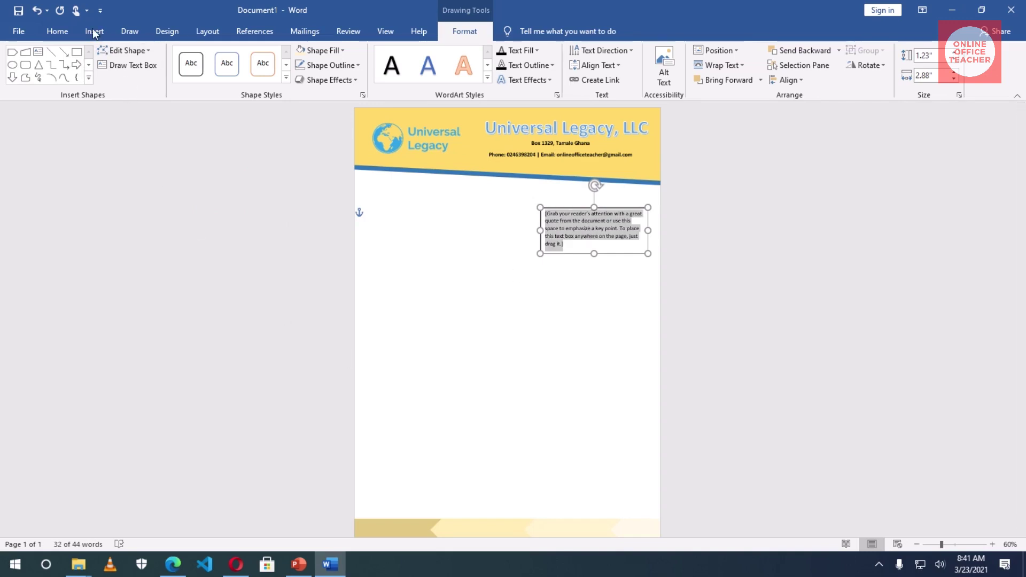
{"action": "left_click", "coordinate": [94, 33]}
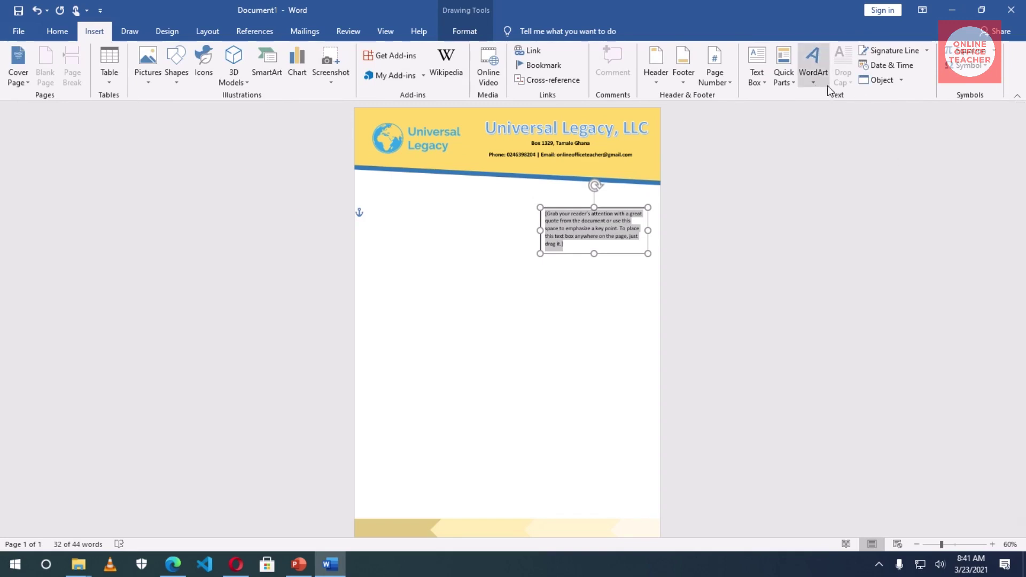
{"action": "left_click", "coordinate": [888, 69]}
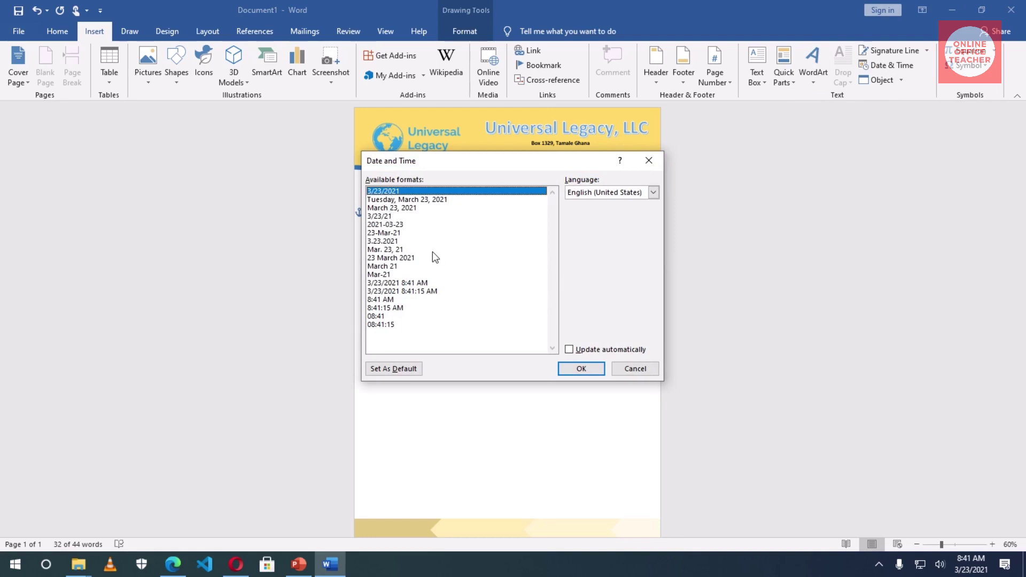
{"action": "left_click", "coordinate": [404, 208]}
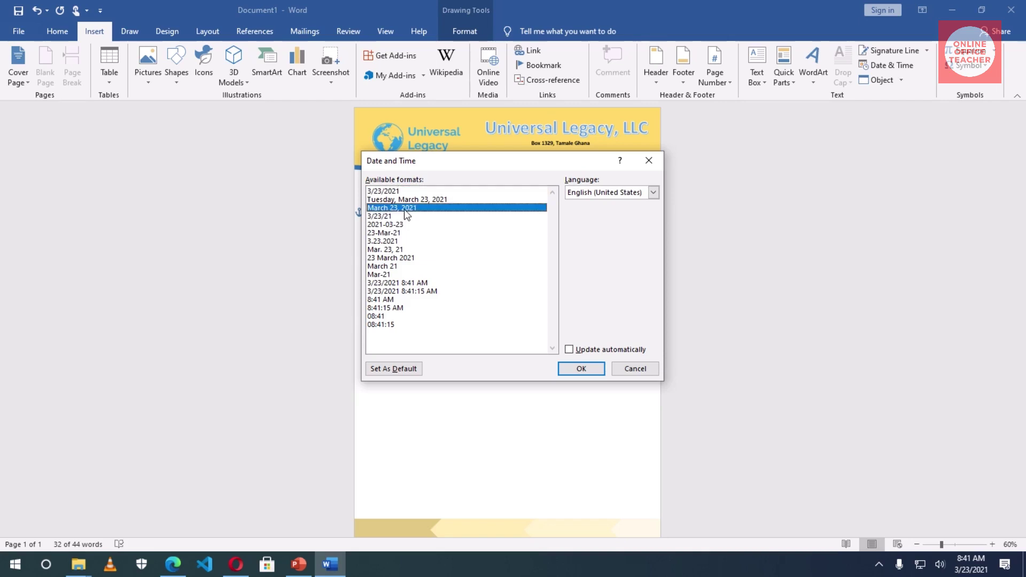
{"action": "left_click", "coordinate": [569, 350]}
{"action": "left_click", "coordinate": [580, 370]}
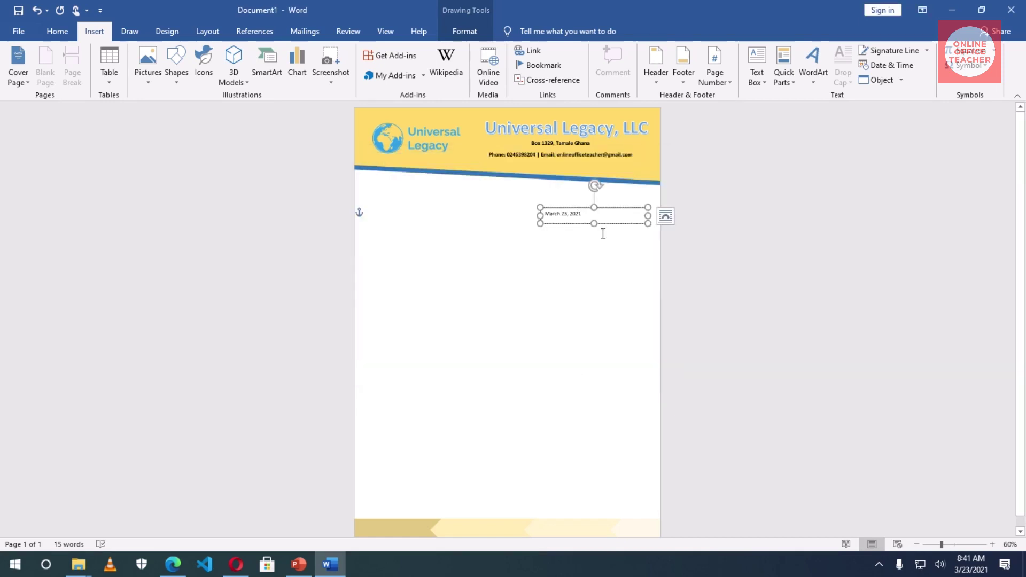
- Narrow the date box, right-align the date, grow it to 18 pt and make it bold
{"action": "left_click_drag", "start_coordinate": [641, 214], "coordinate": [633, 199]}
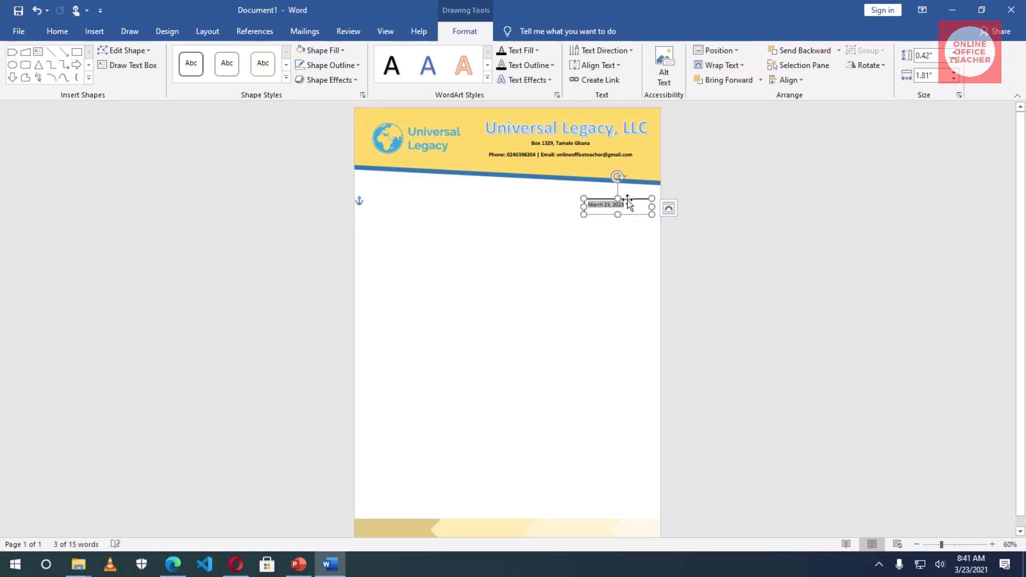
{"action": "left_click", "coordinate": [58, 31]}
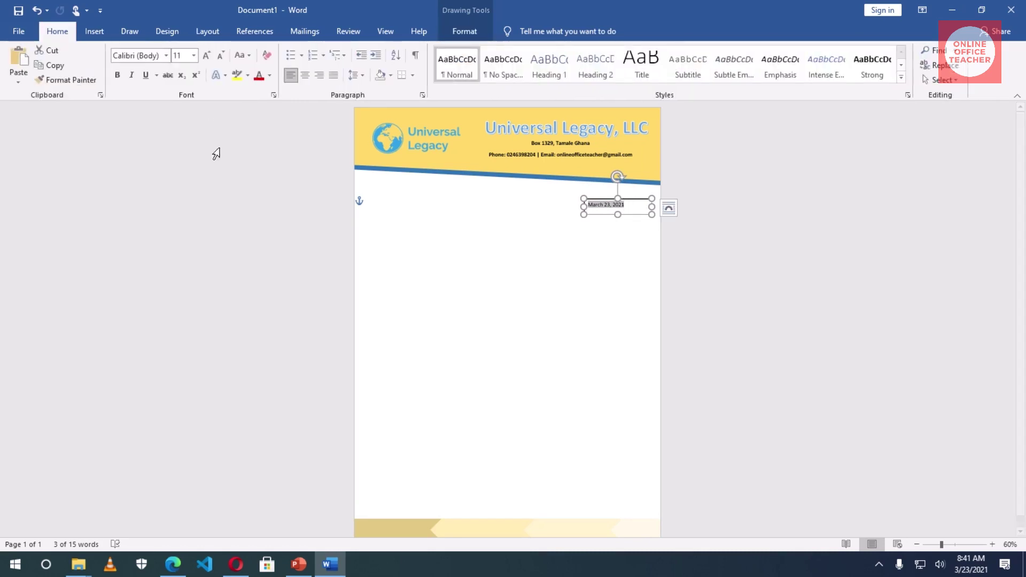
{"action": "left_click", "coordinate": [320, 76]}
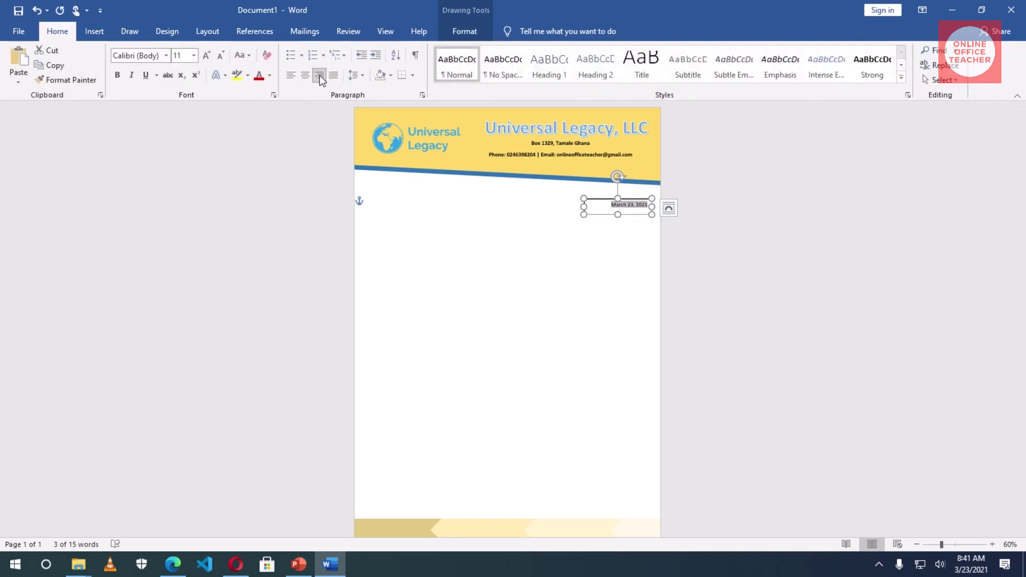
{"action": "left_click", "coordinate": [205, 57]}
{"action": "left_click", "coordinate": [205, 57]}
{"action": "left_click", "coordinate": [205, 57]}
{"action": "left_click", "coordinate": [205, 57]}
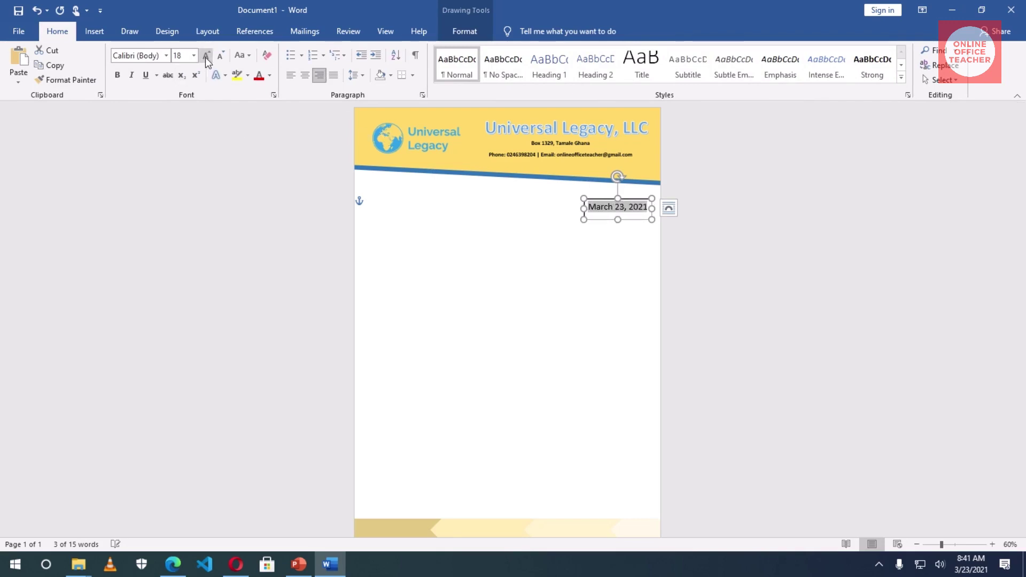
{"action": "left_click", "coordinate": [117, 75]}
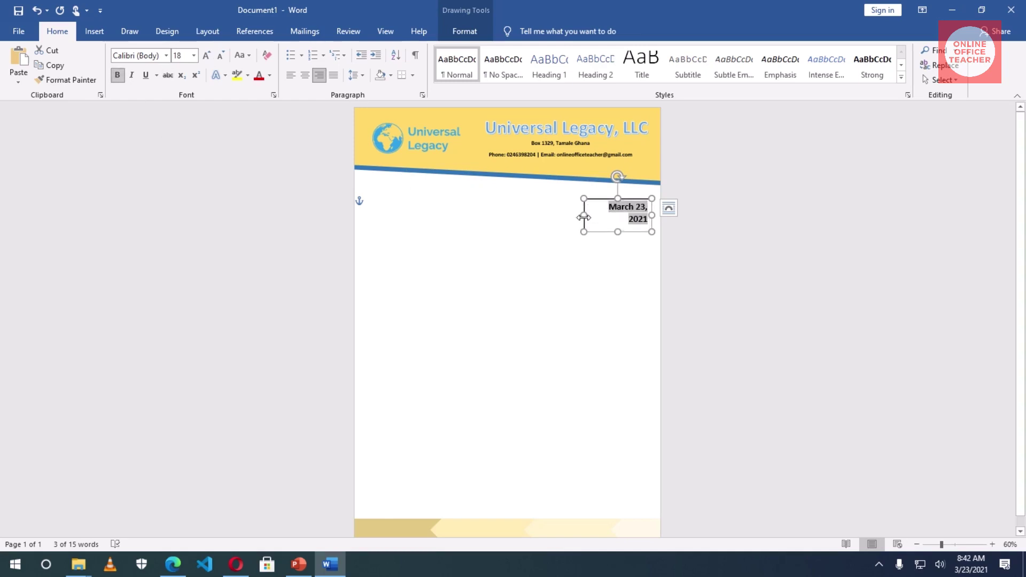
- Widen the date box so the date fits on one line and nudge it up
{"action": "left_click_drag", "start_coordinate": [577, 215], "coordinate": [576, 213]}
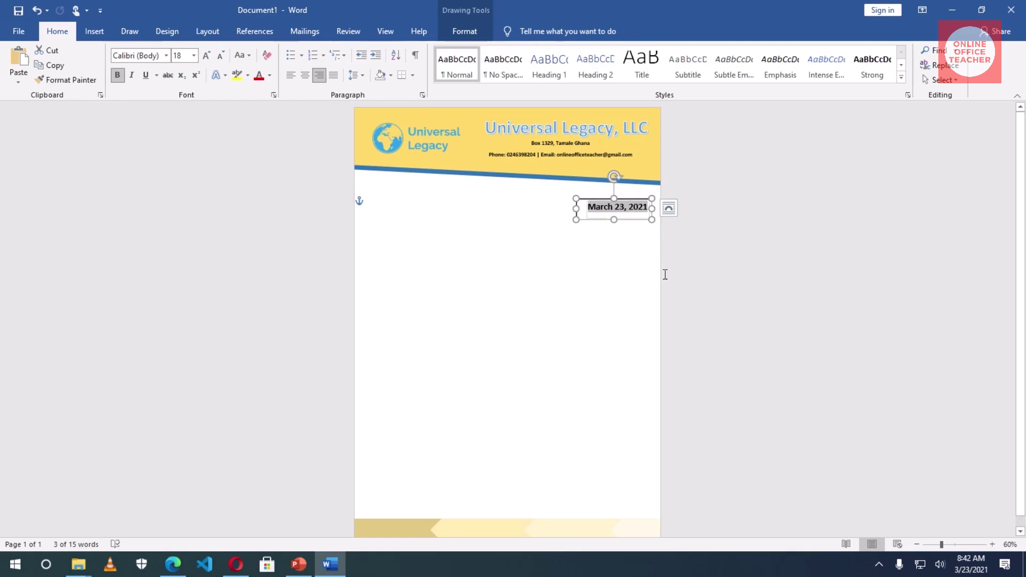
{"action": "key", "text": "Up"}
{"action": "key", "text": "Up"}
{"action": "key", "text": "Up"}
{"action": "key", "text": "Up"}
{"action": "key", "text": "Up"}
{"action": "key", "text": "Up"}
{"action": "key", "text": "Up"}
{"action": "key", "text": "Up"}
{"action": "key", "text": "Up"}
{"action": "key", "text": "Up"}
{"action": "key", "text": "Up"}
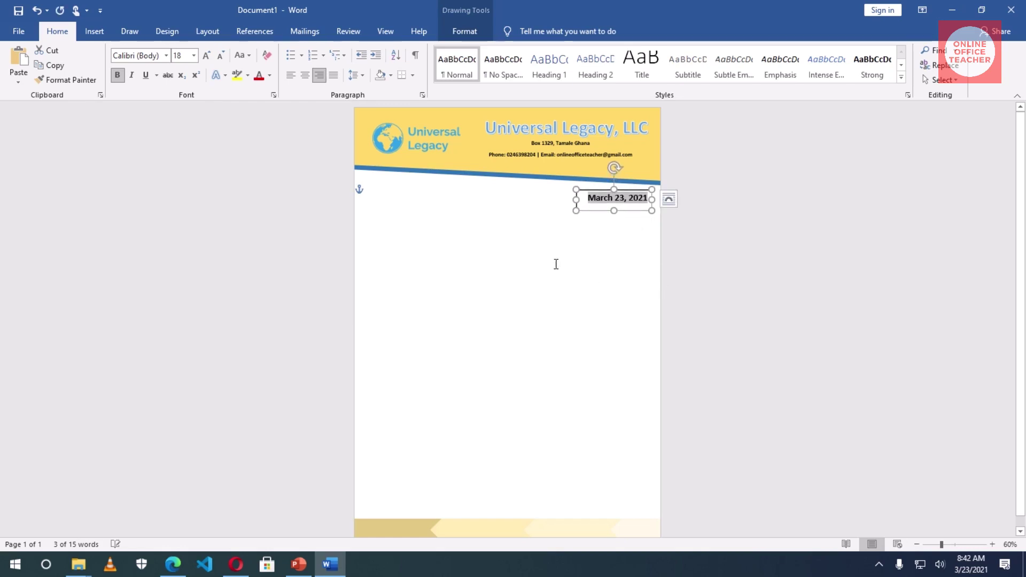
{"action": "left_click", "coordinate": [591, 266]}
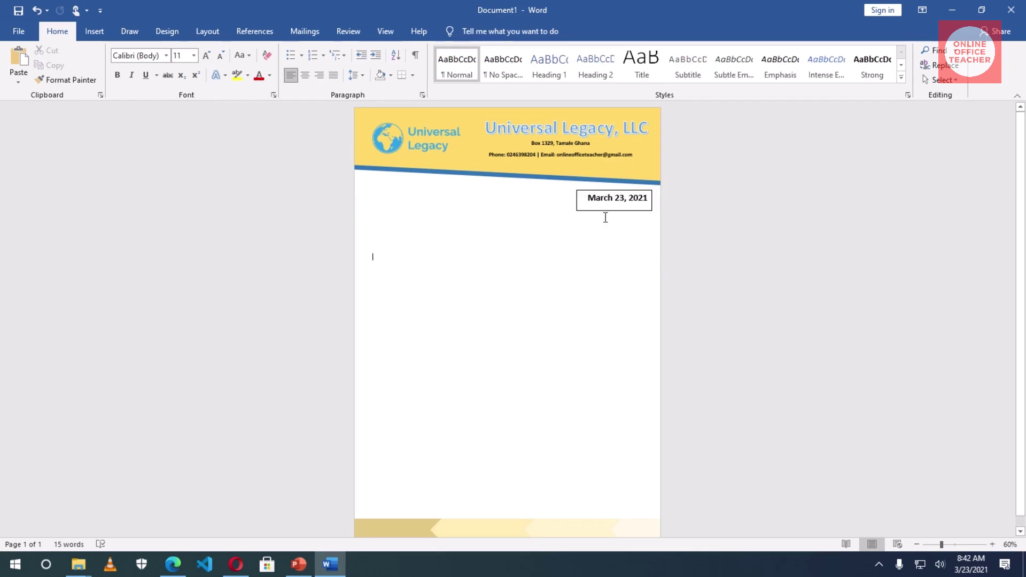
{"action": "left_click", "coordinate": [600, 198]}
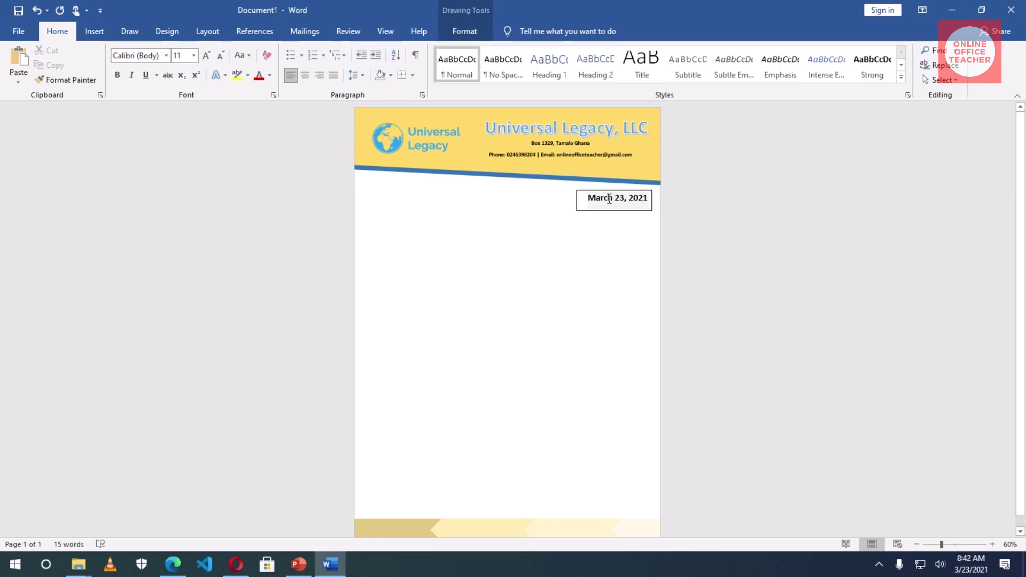
{"action": "left_click", "coordinate": [577, 204]}
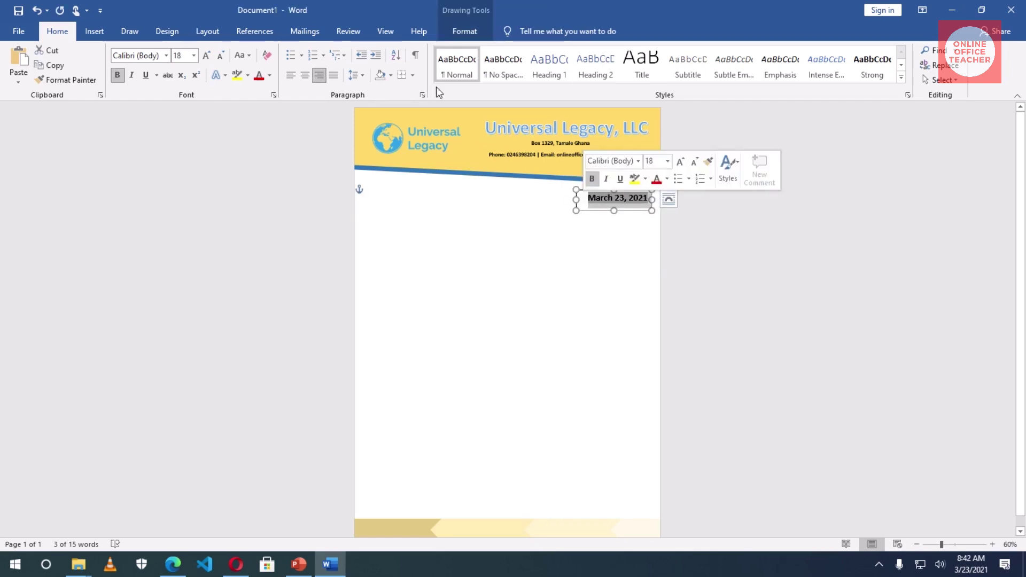
- Set the date box's Shape Outline to No Outline
{"action": "left_click", "coordinate": [461, 32]}
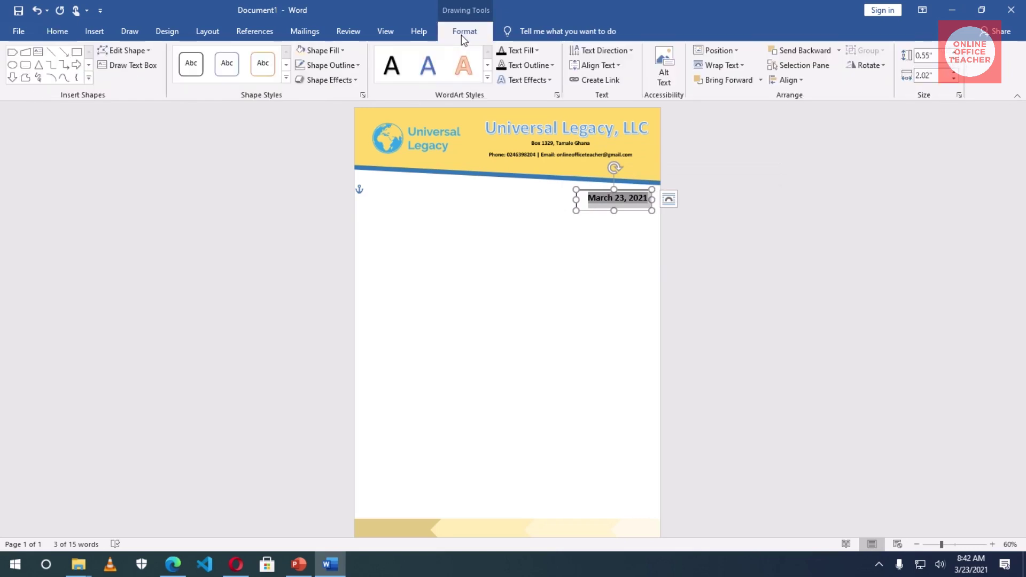
{"action": "left_click", "coordinate": [335, 65]}
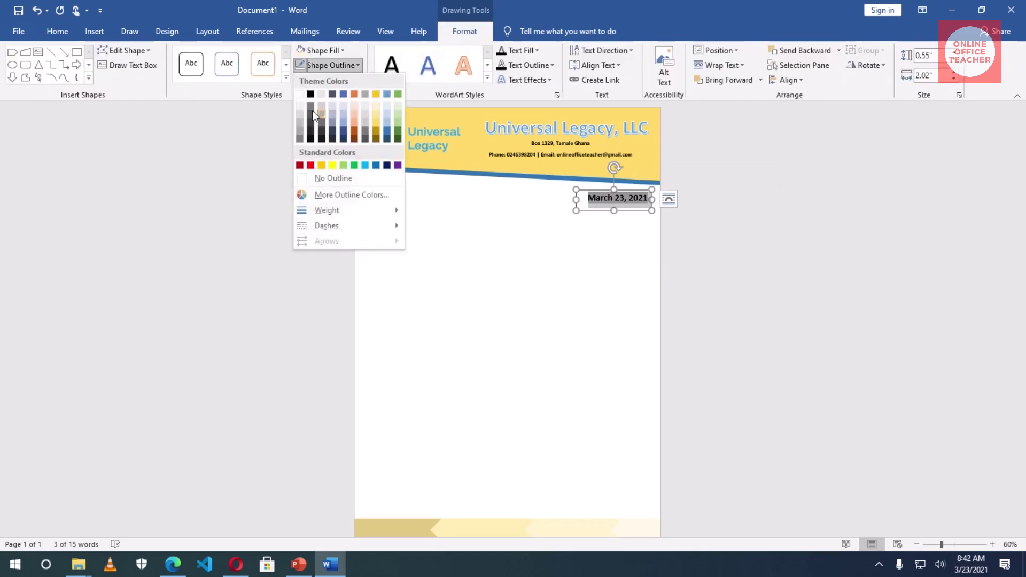
{"action": "left_click", "coordinate": [326, 178]}
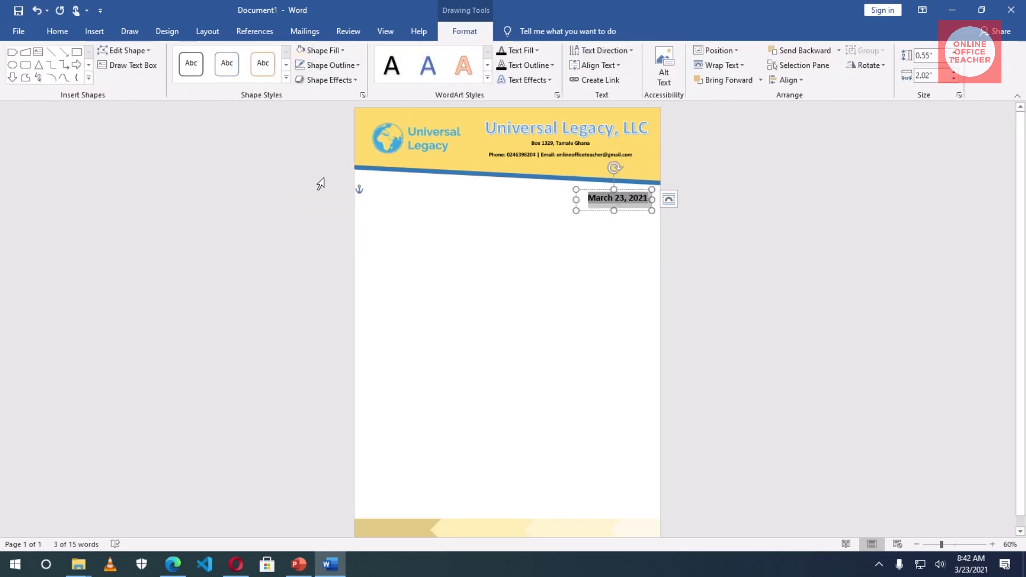
{"action": "left_click", "coordinate": [621, 249]}
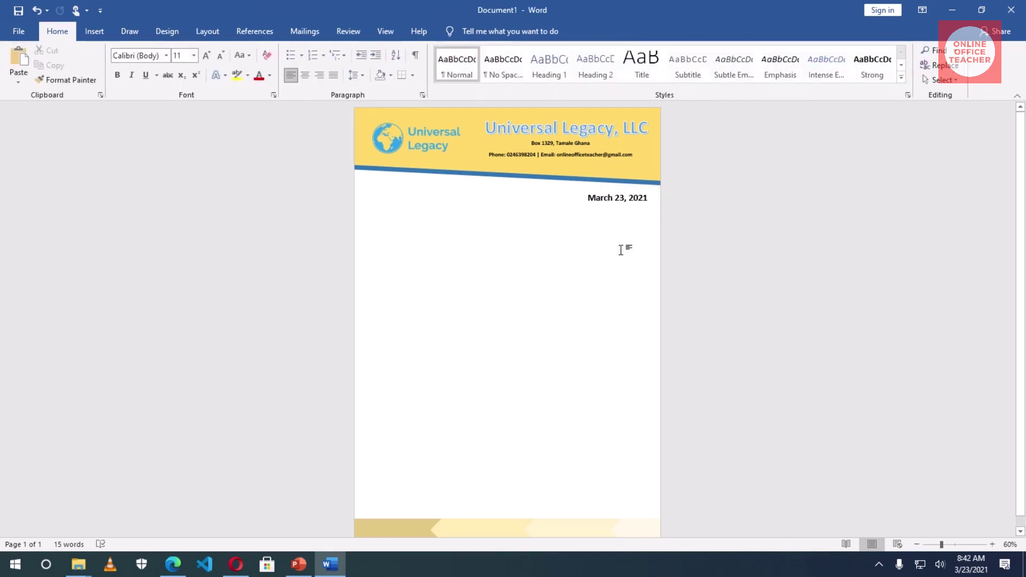
{"action": "left_click", "coordinate": [917, 546]}
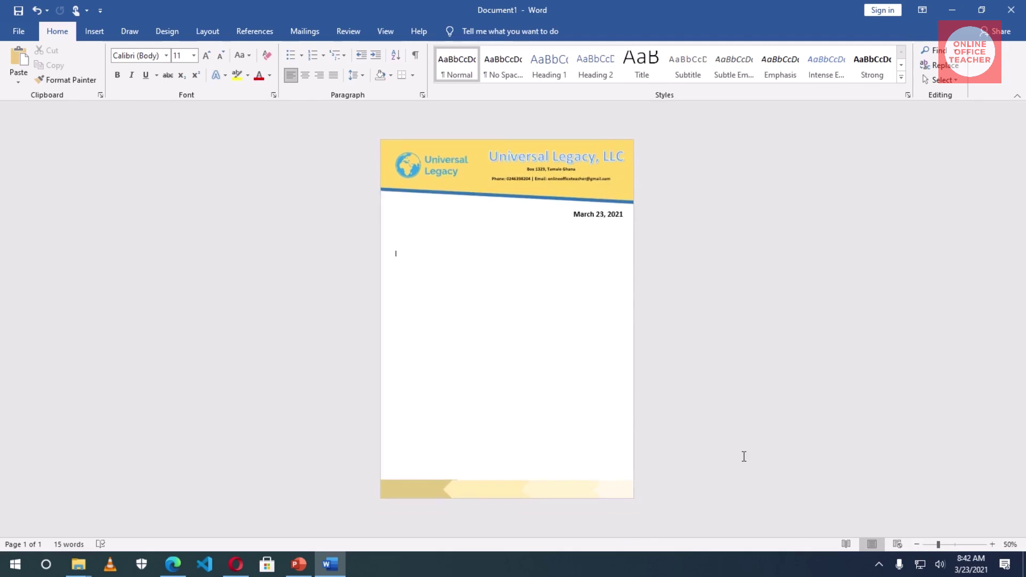
{"action": "double_click", "coordinate": [465, 490]}
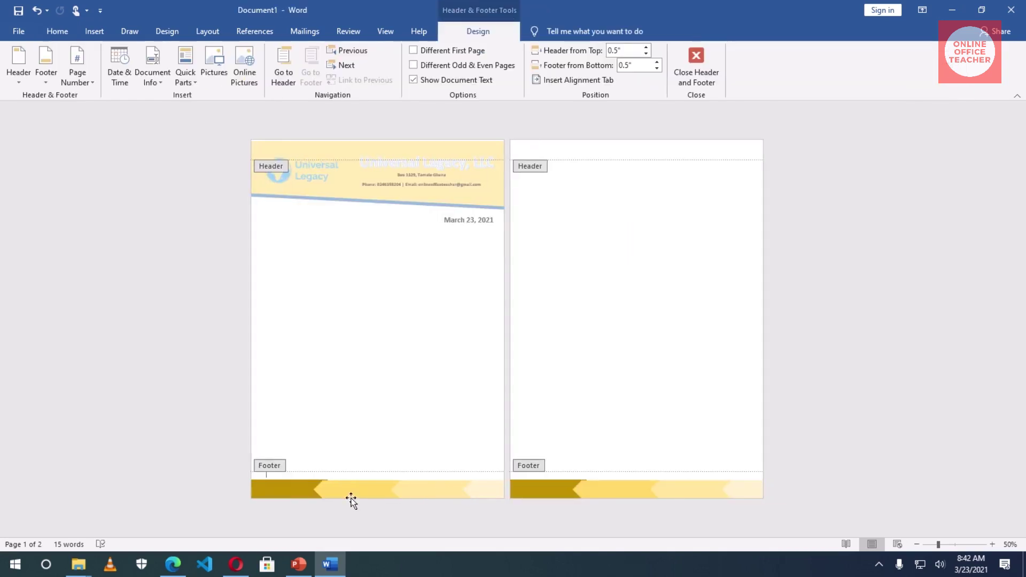
{"action": "left_click", "coordinate": [291, 494]}
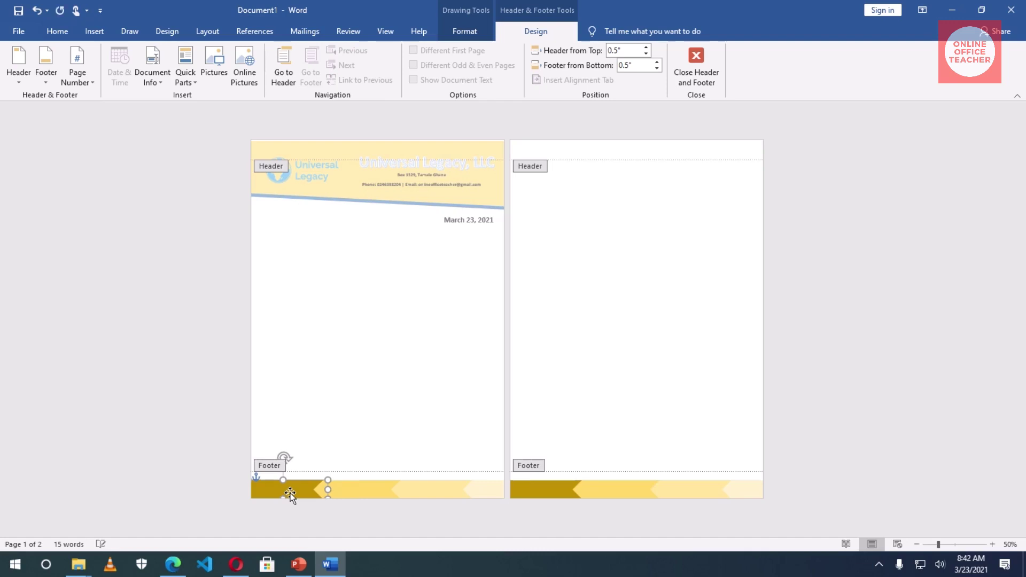
{"action": "double_click", "coordinate": [356, 418]}
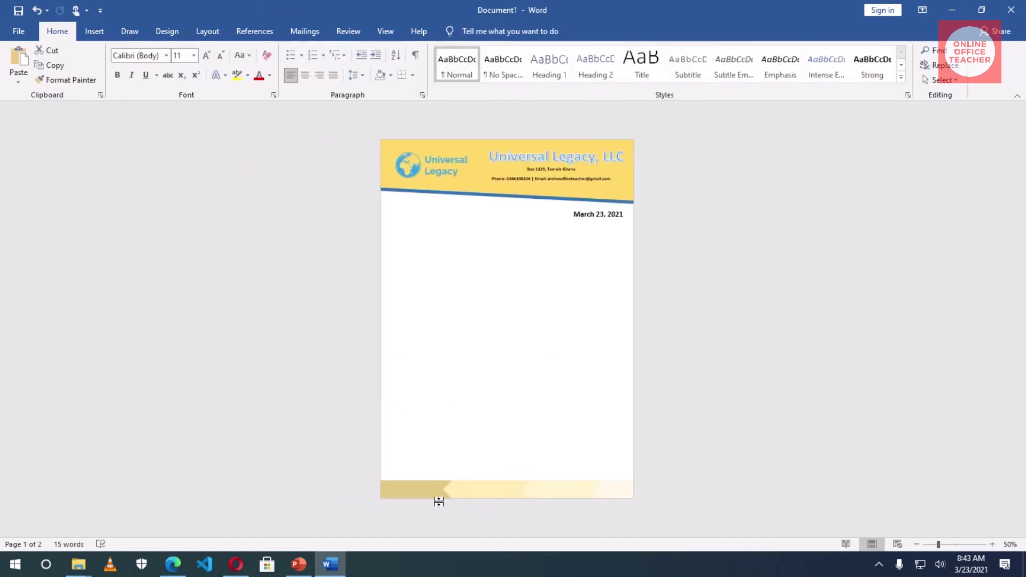